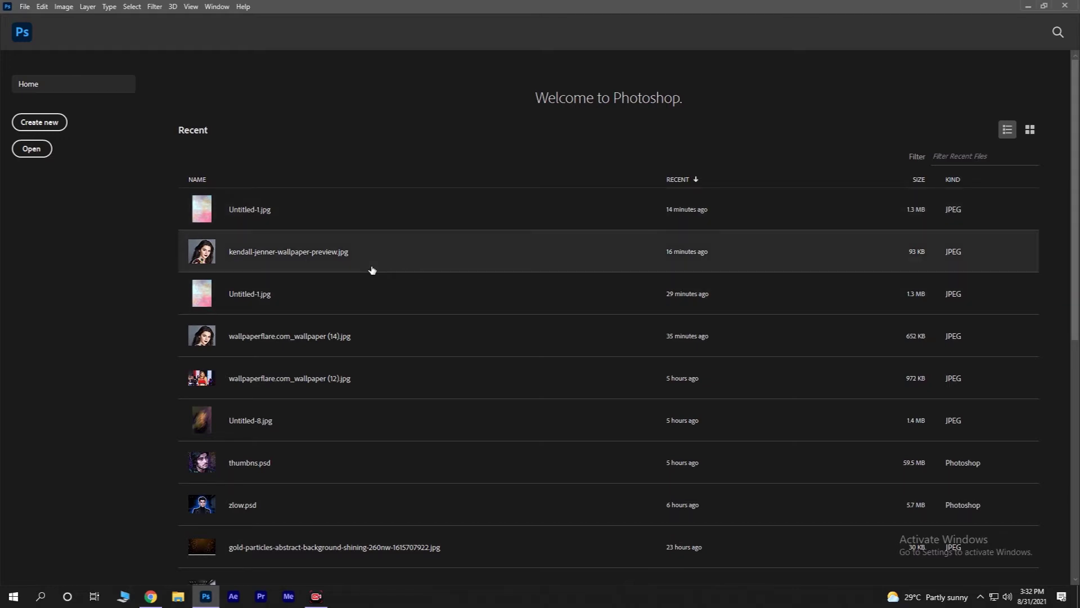
Open kendall-jenner-wallpaper-preview.jpg and select the grey backdrop around the woman with the Quick Selection tool
{"action": "left_click", "coordinate": [373, 269]}
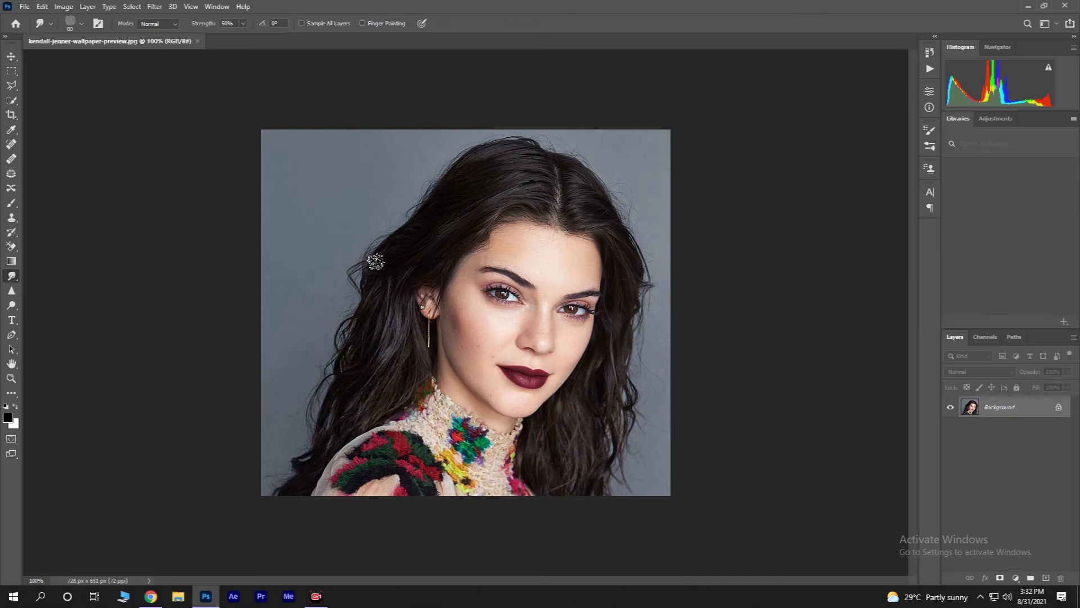
{"action": "left_click", "coordinate": [7, 101]}
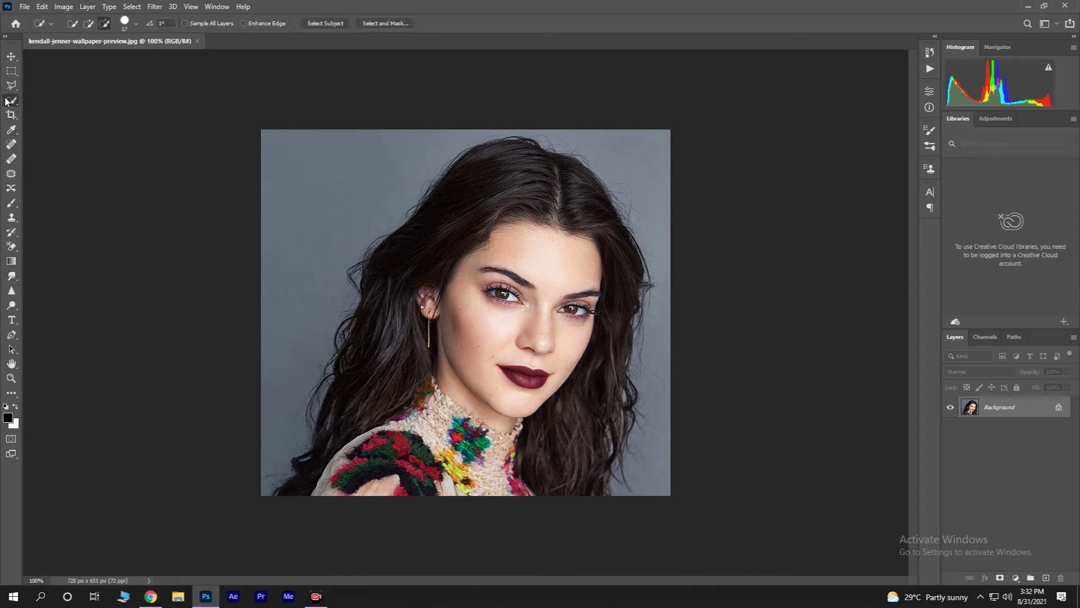
{"action": "right_click", "coordinate": [8, 101]}
{"action": "left_click", "coordinate": [67, 111]}
{"action": "mouse_move", "coordinate": [269, 178]}
{"action": "left_mouse_down"}
{"action": "mouse_move", "coordinate": [272, 153]}
{"action": "mouse_move", "coordinate": [292, 329]}
{"action": "mouse_move", "coordinate": [350, 181]}
{"action": "mouse_move", "coordinate": [379, 150]}
{"action": "mouse_move", "coordinate": [495, 133]}
{"action": "mouse_move", "coordinate": [574, 138]}
{"action": "mouse_move", "coordinate": [647, 171]}
{"action": "mouse_move", "coordinate": [665, 361]}
{"action": "mouse_move", "coordinate": [656, 440]}
{"action": "mouse_move", "coordinate": [633, 480]}
{"action": "left_mouse_up"}
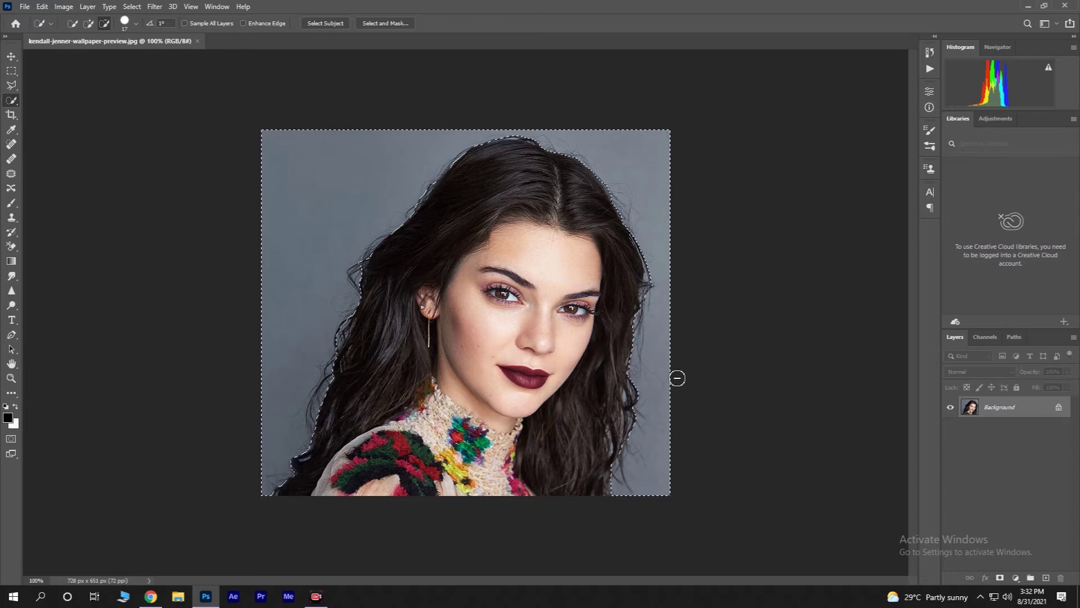
Refine the backdrop selection along the hair edges on both sides, adding and subtracting small areas
{"action": "key", "text": "alt"}
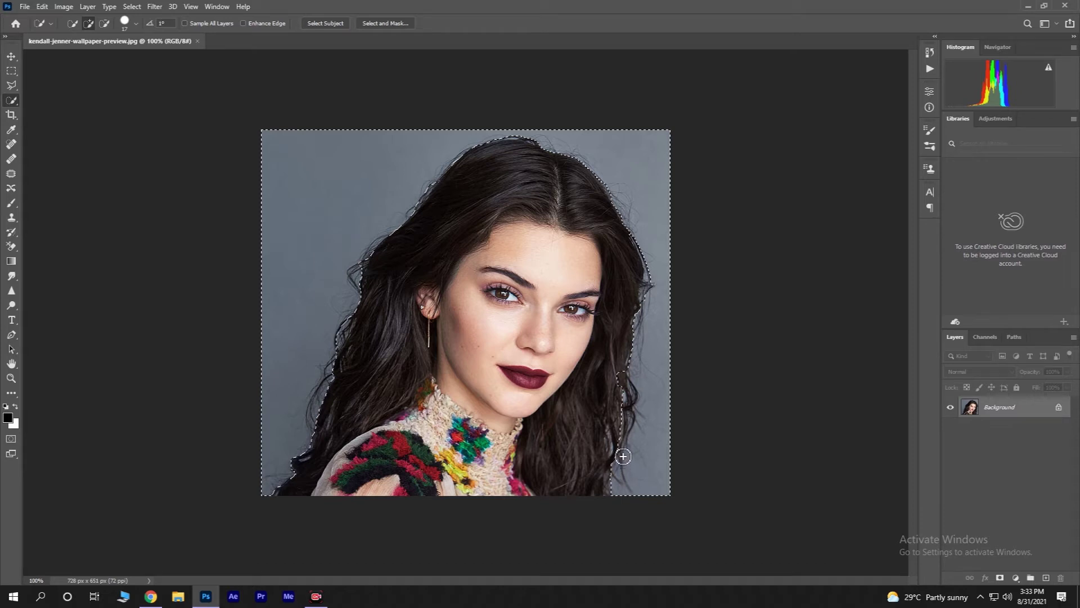
{"action": "key", "text": "alt"}
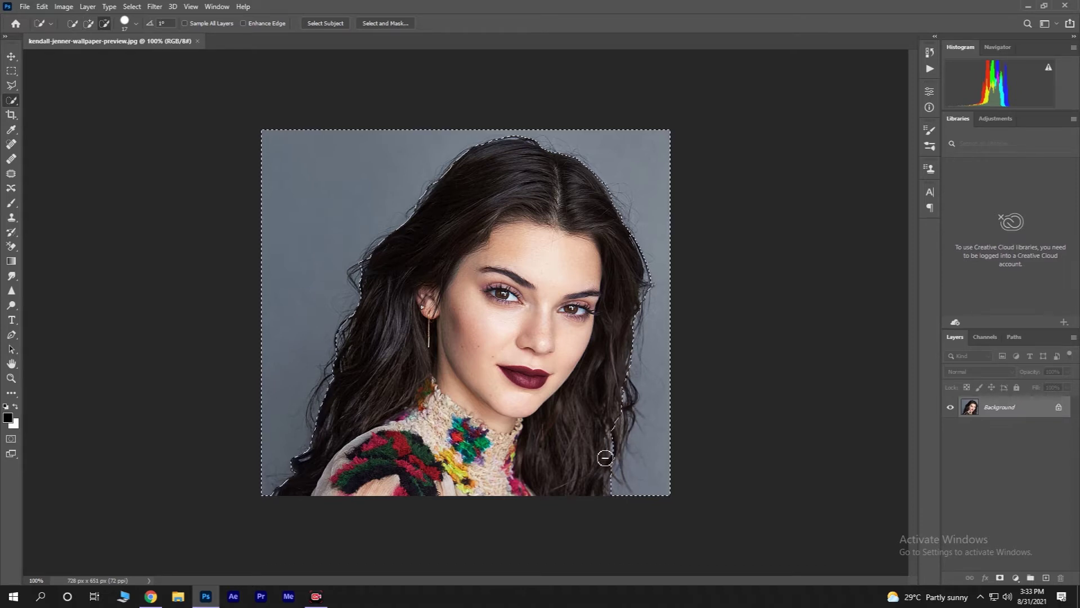
{"action": "key", "text": "alt"}
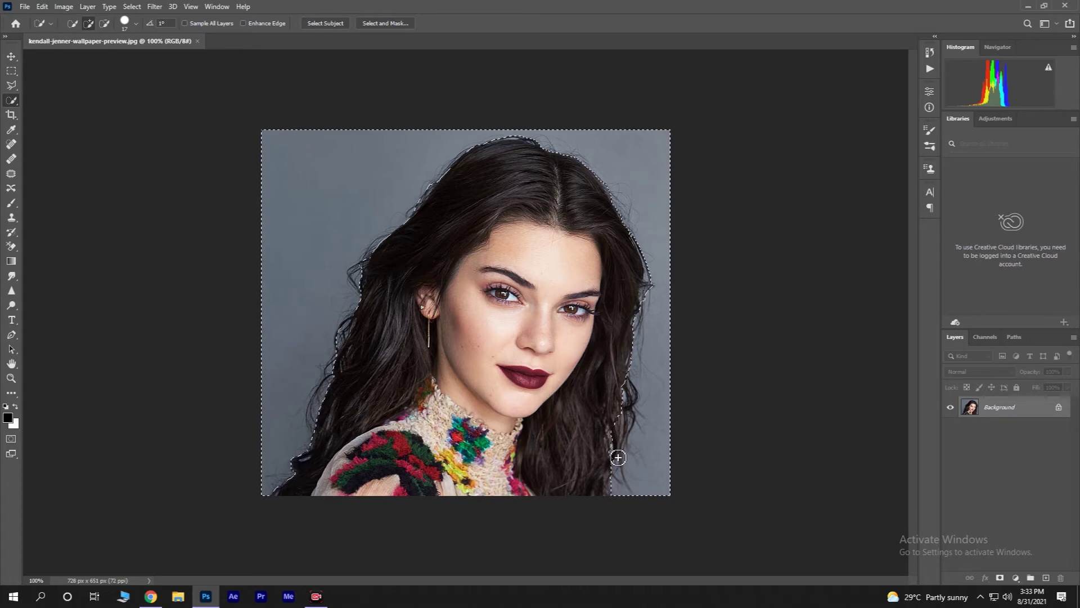
{"action": "key", "text": "alt"}
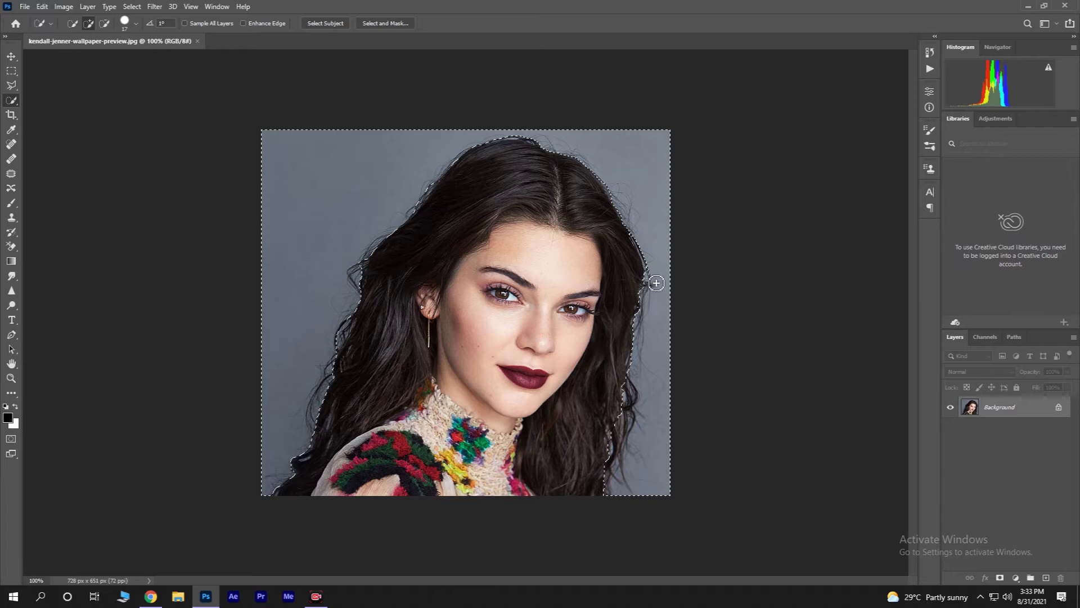
{"action": "key", "text": "alt"}
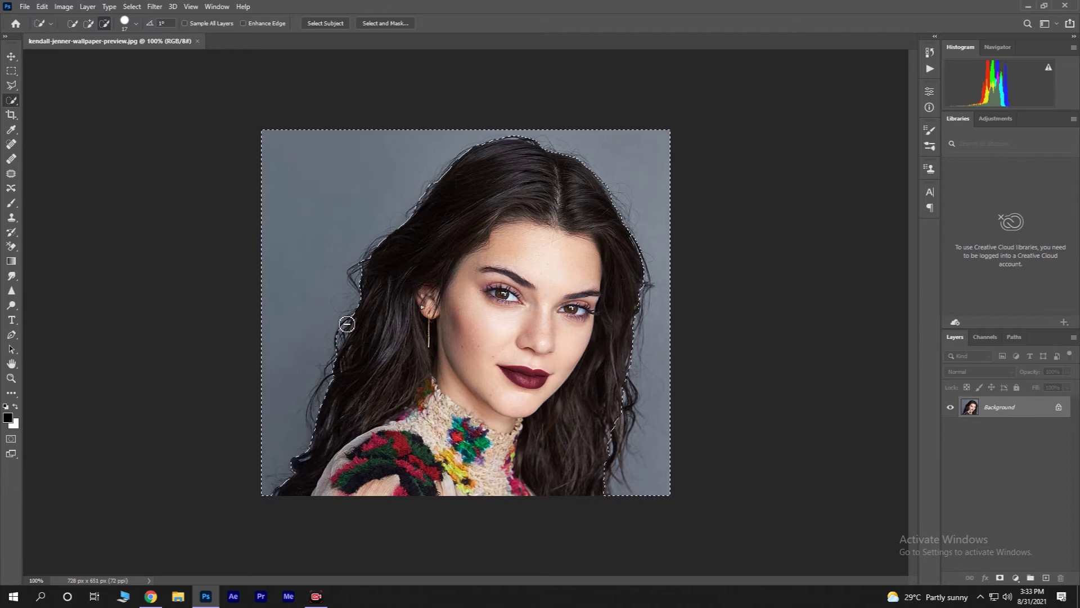
{"action": "left_click_drag", "start_coordinate": [358, 304], "coordinate": [355, 311]}
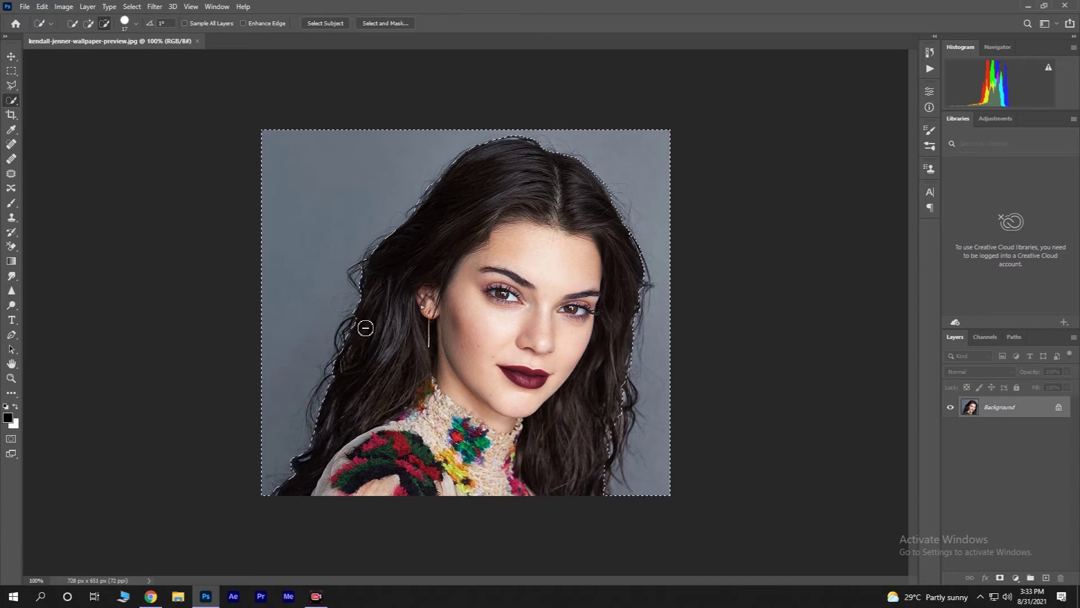
Check the selection outline up close and correct it along the hair at the crown of the head
{"action": "scroll", "coordinate": [432, 244], "scroll_direction": "up", "scroll_amount": 5}
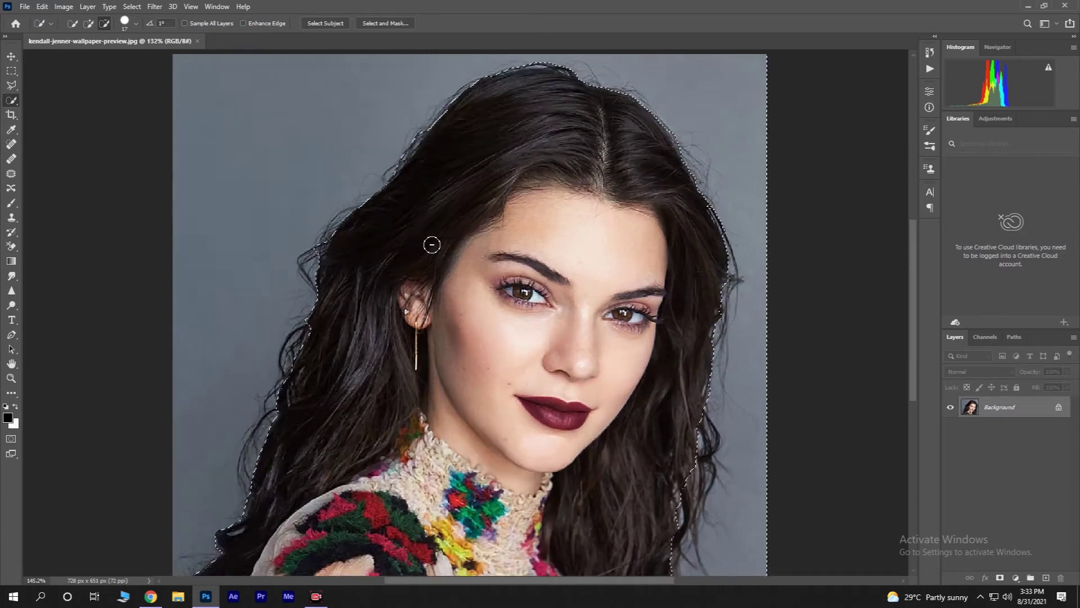
{"action": "scroll", "coordinate": [423, 191], "scroll_direction": "up", "scroll_amount": 3}
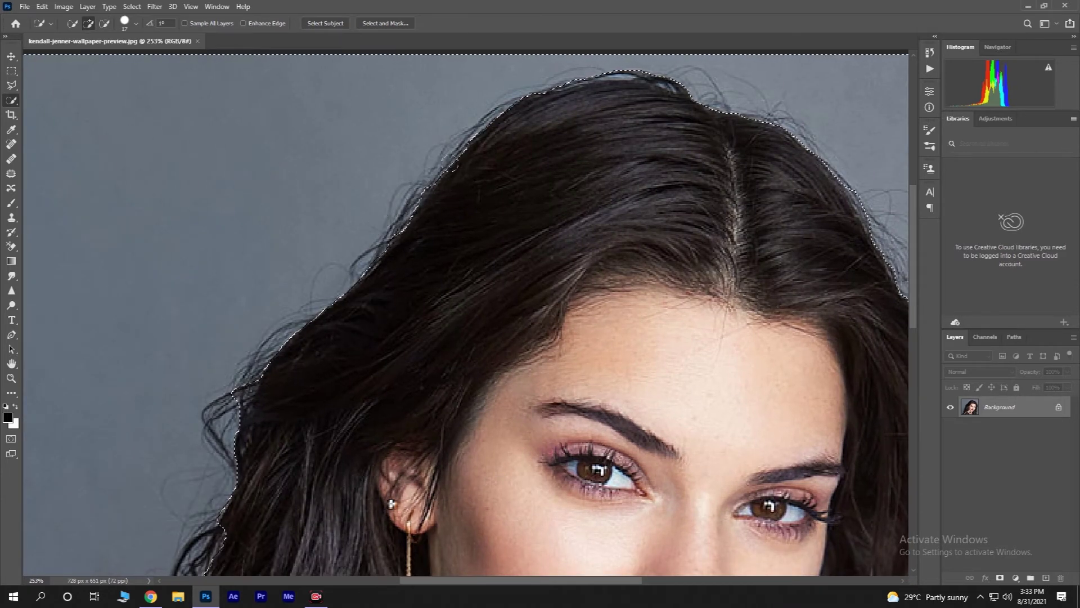
{"action": "key", "text": "alt"}
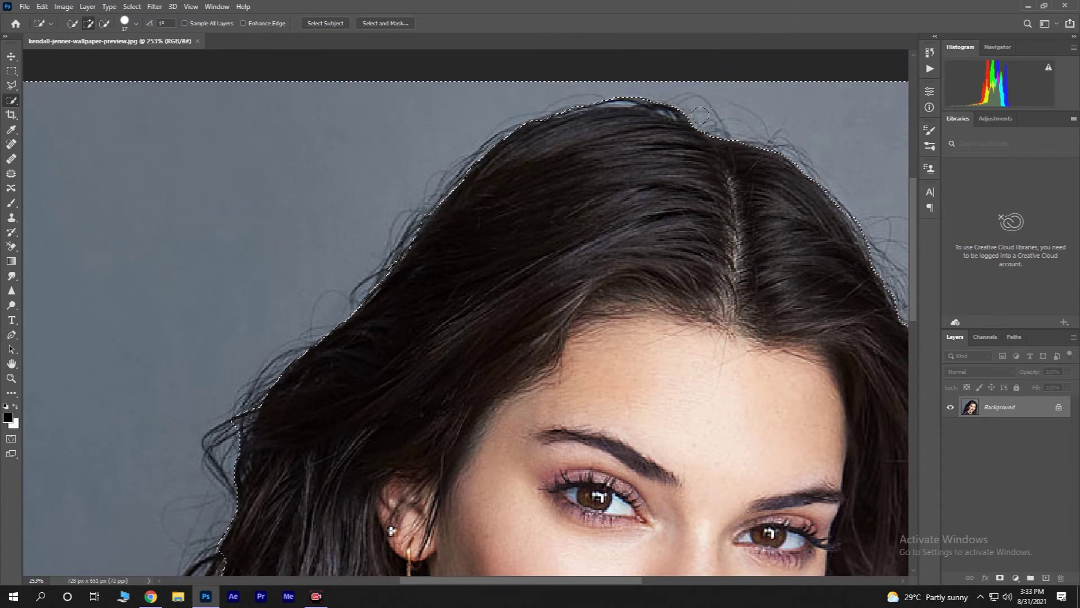
{"action": "scroll", "coordinate": [661, 123], "scroll_direction": "down", "scroll_amount": 10}
{"action": "scroll", "coordinate": [661, 124], "scroll_direction": "up", "scroll_amount": 1, "text": "alt"}
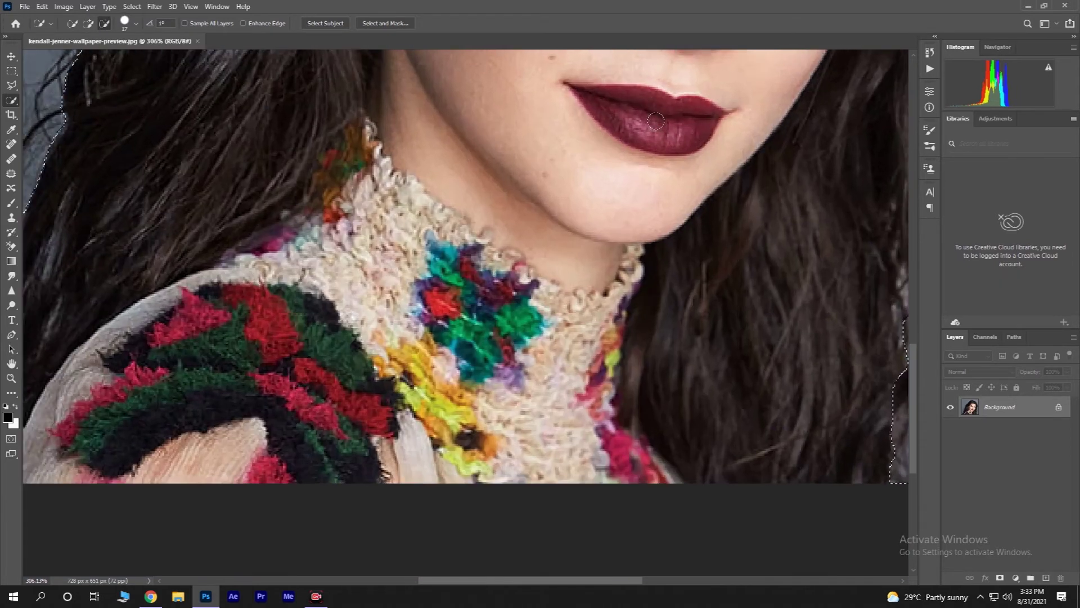
{"action": "scroll", "coordinate": [658, 119], "scroll_direction": "up", "scroll_amount": 4}
{"action": "scroll", "coordinate": [657, 119], "scroll_direction": "up", "scroll_amount": 3}
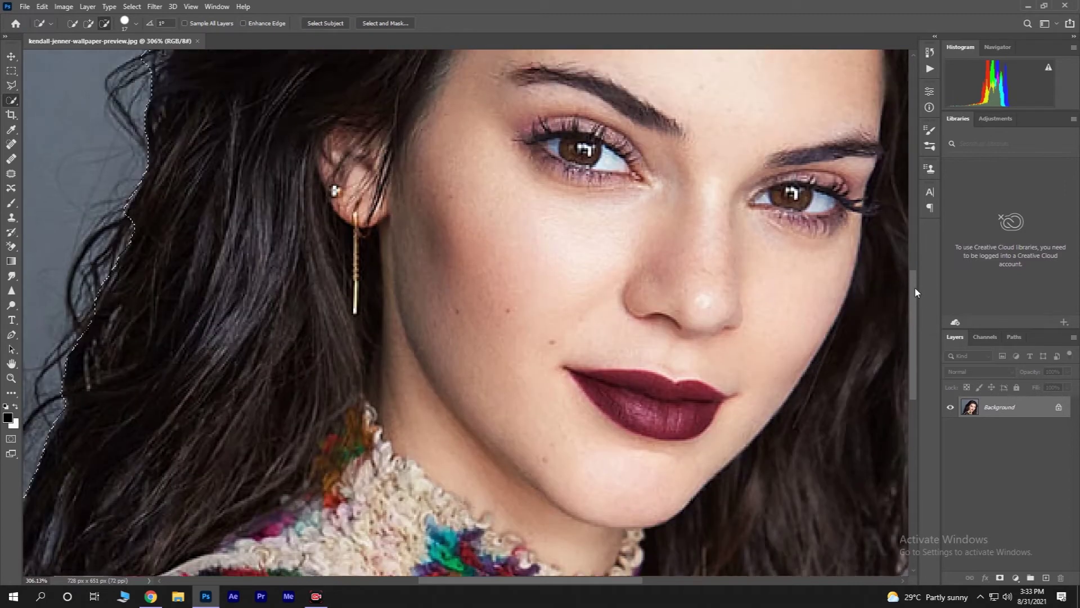
{"action": "left_click_drag", "start_coordinate": [916, 292], "coordinate": [916, 172]}
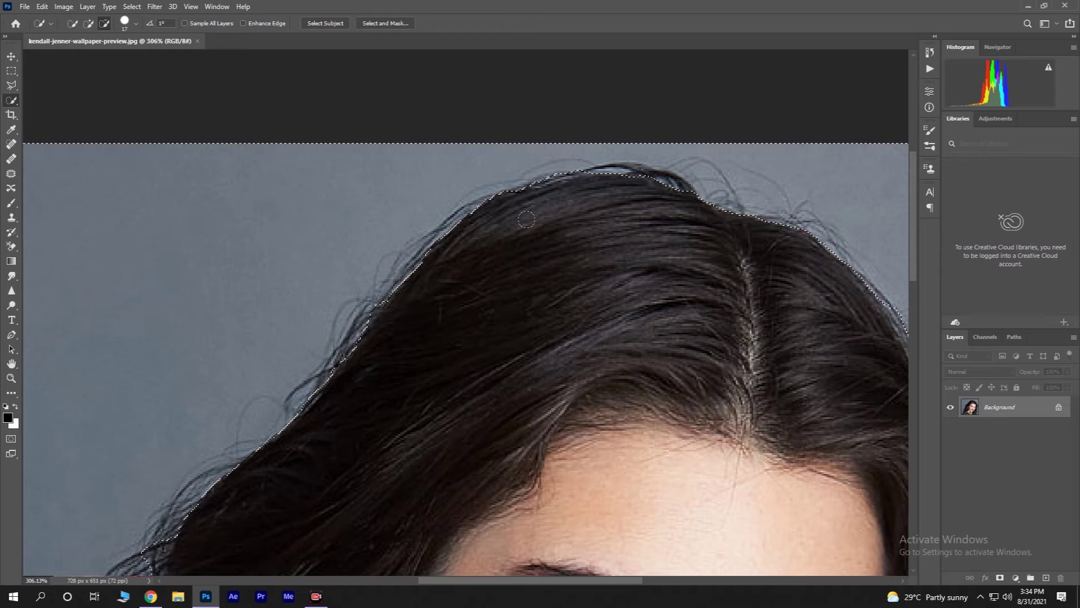
{"action": "scroll", "coordinate": [548, 234], "scroll_direction": "down", "scroll_amount": 1}
{"action": "scroll", "coordinate": [549, 234], "scroll_direction": "down", "scroll_amount": 5}
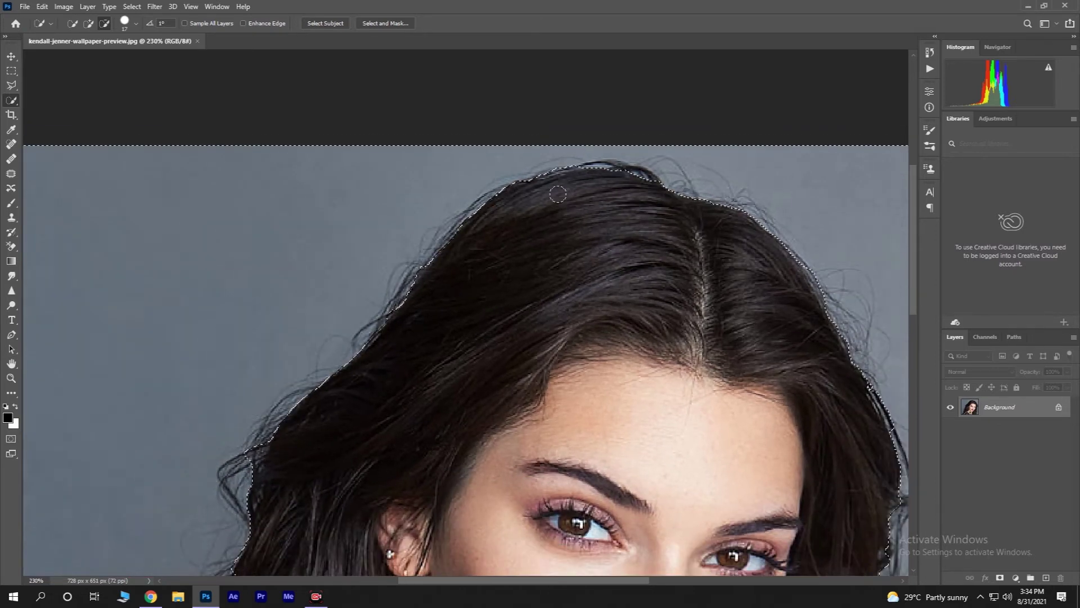
{"action": "scroll", "coordinate": [516, 213], "scroll_direction": "down", "scroll_amount": 3}
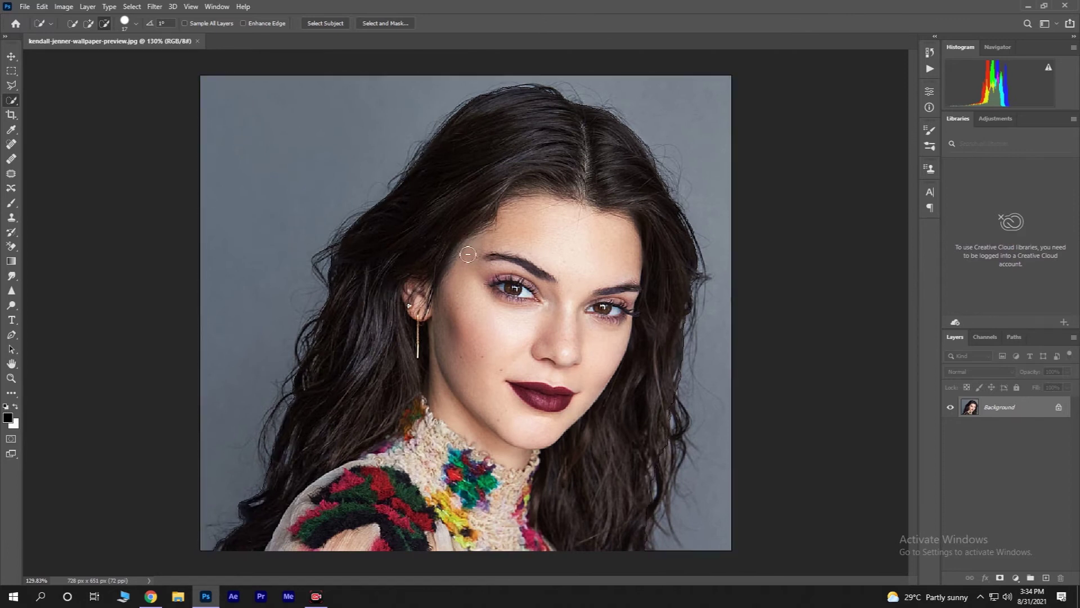
{"action": "scroll", "coordinate": [523, 320], "scroll_direction": "down", "scroll_amount": 1}
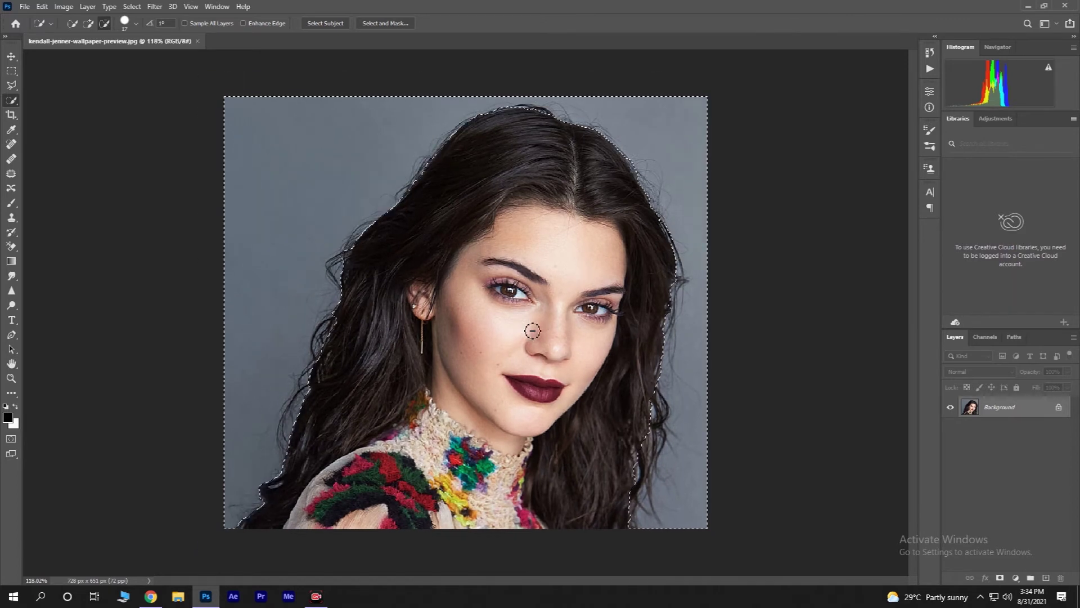
Unlock the portrait's background layer using the Background Eraser tool, delete the selected grey backdrop and deselect
{"action": "left_click", "coordinate": [12, 247]}
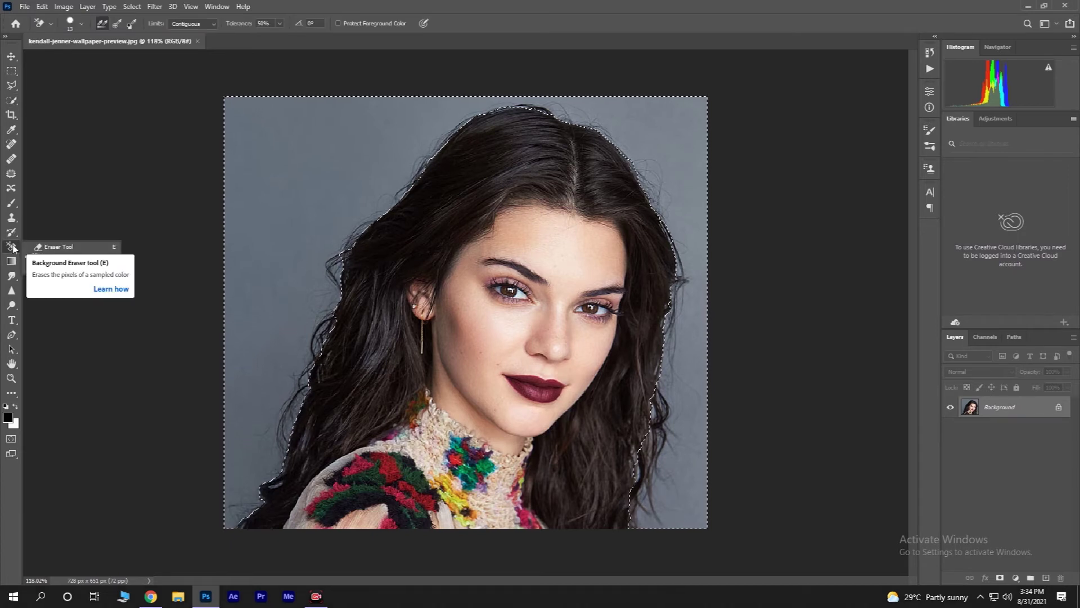
{"action": "right_click", "coordinate": [12, 248]}
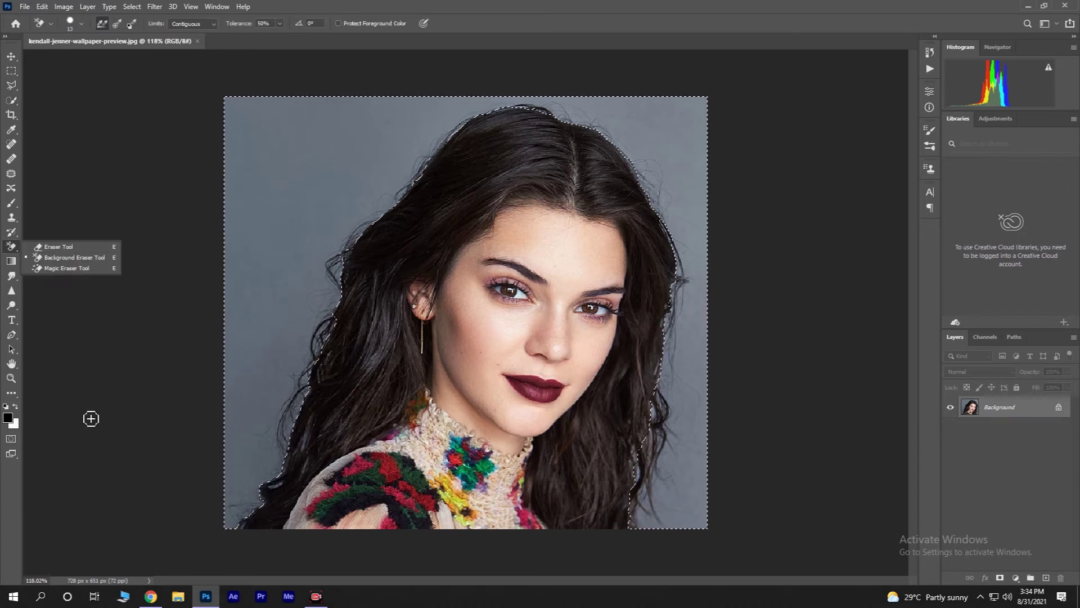
{"action": "left_click", "coordinate": [96, 259]}
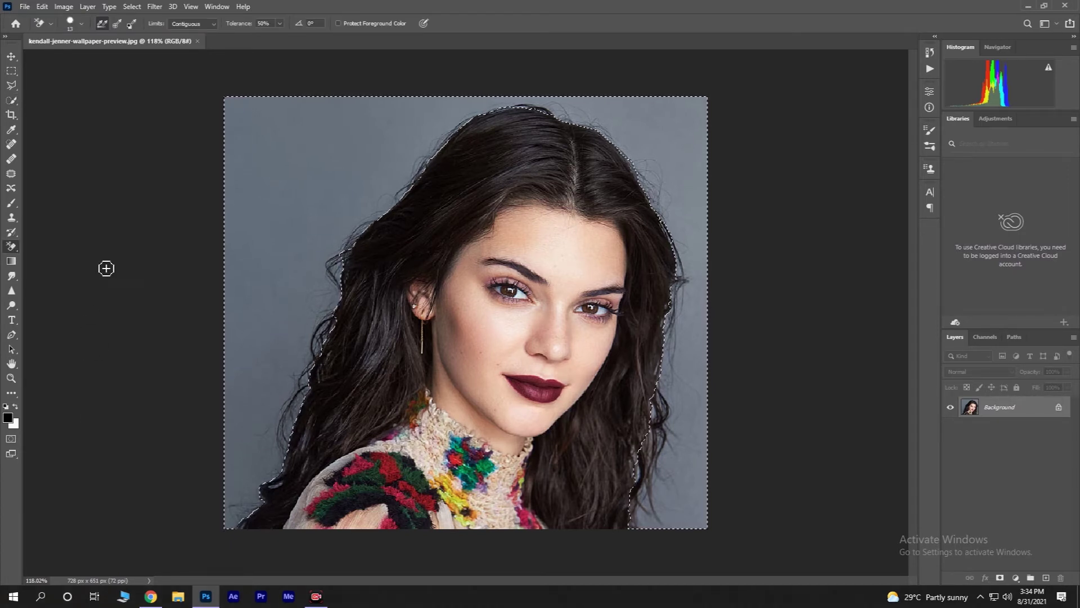
{"action": "key", "text": "ctrl+d"}
{"action": "left_click", "coordinate": [271, 236]}
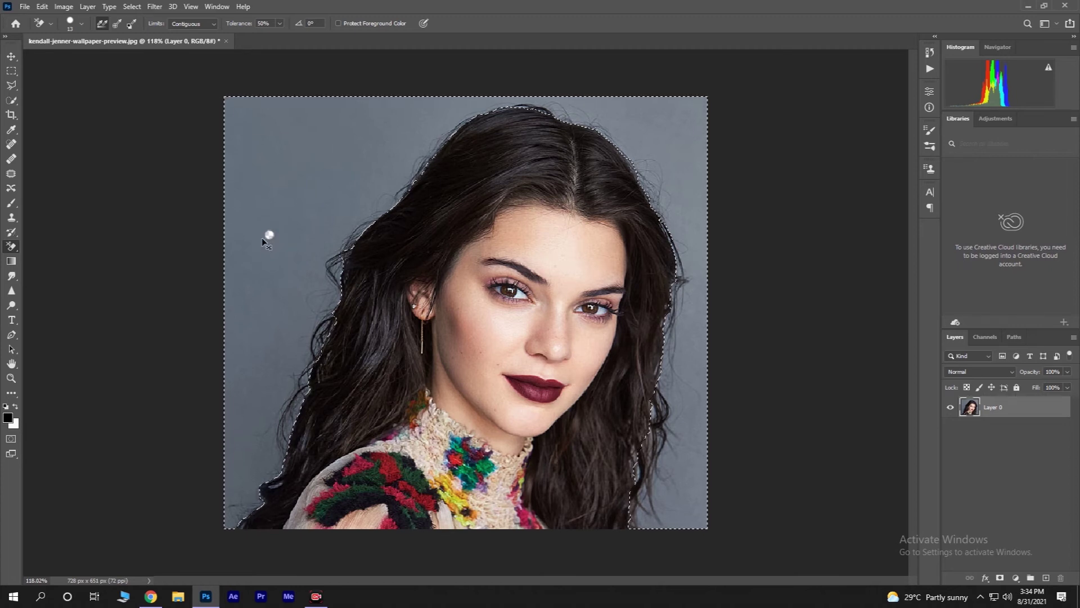
{"action": "key", "text": "Delete"}
{"action": "key", "text": "ctrl+d"}
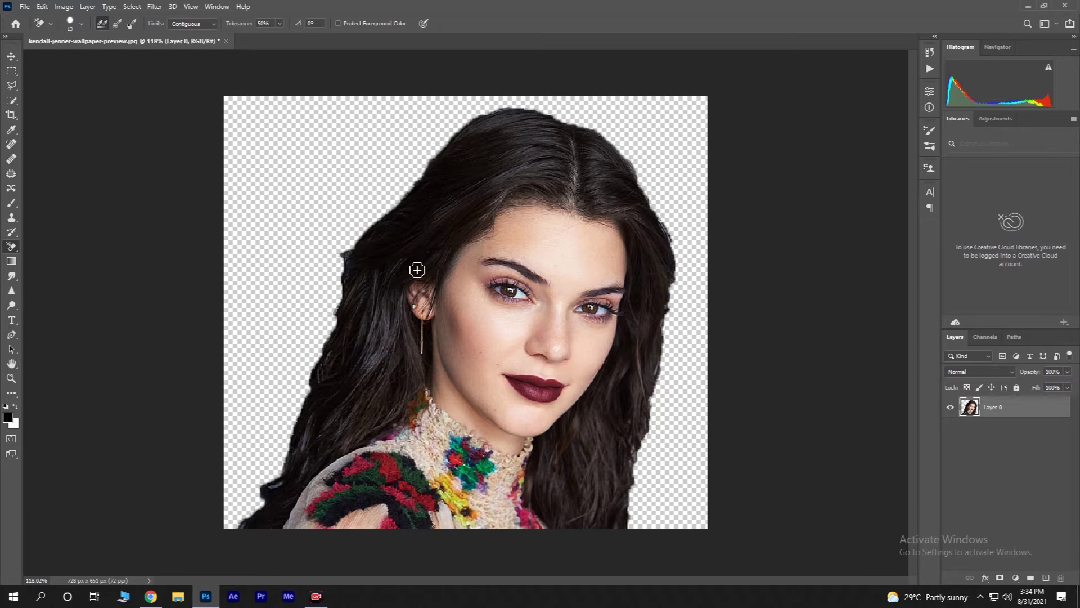
Open the pastel background image Untitled-1 from the bg folder and bring its document to the front
{"action": "left_click", "coordinate": [23, 6]}
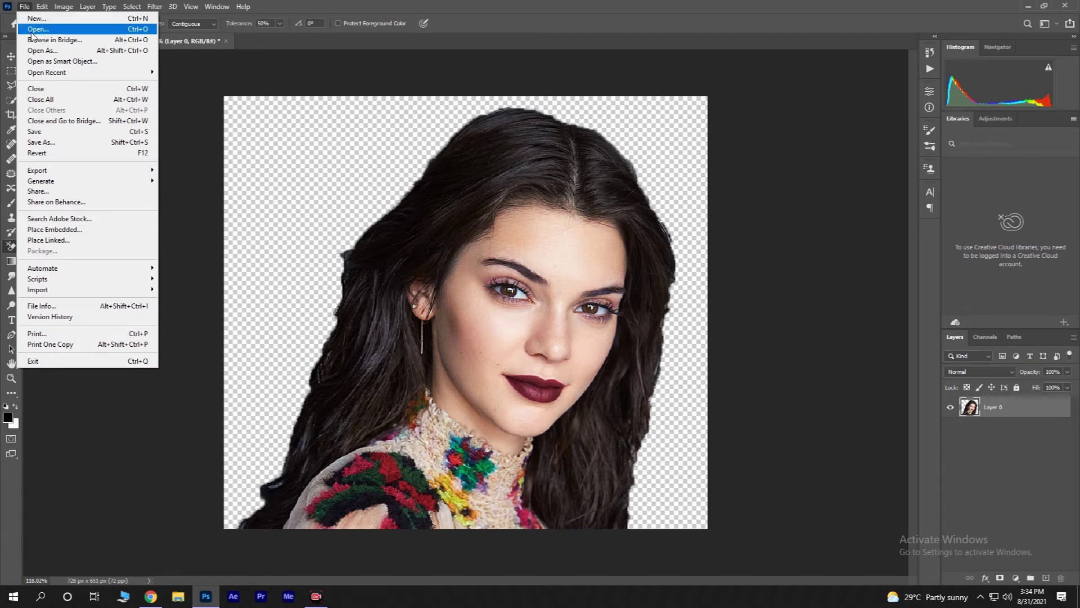
{"action": "left_click", "coordinate": [32, 35]}
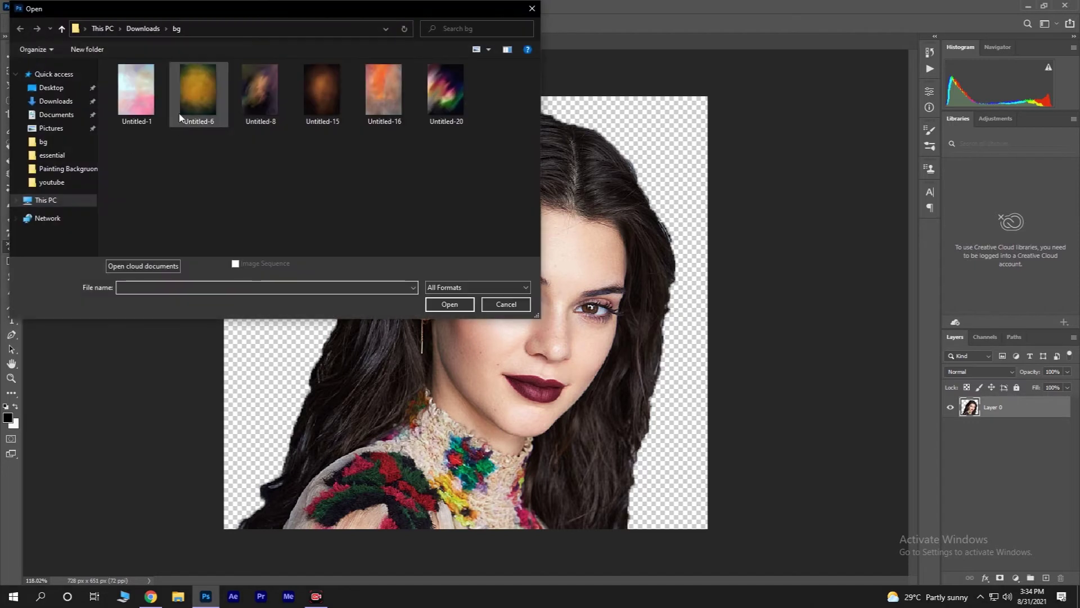
{"action": "double_click", "coordinate": [140, 90]}
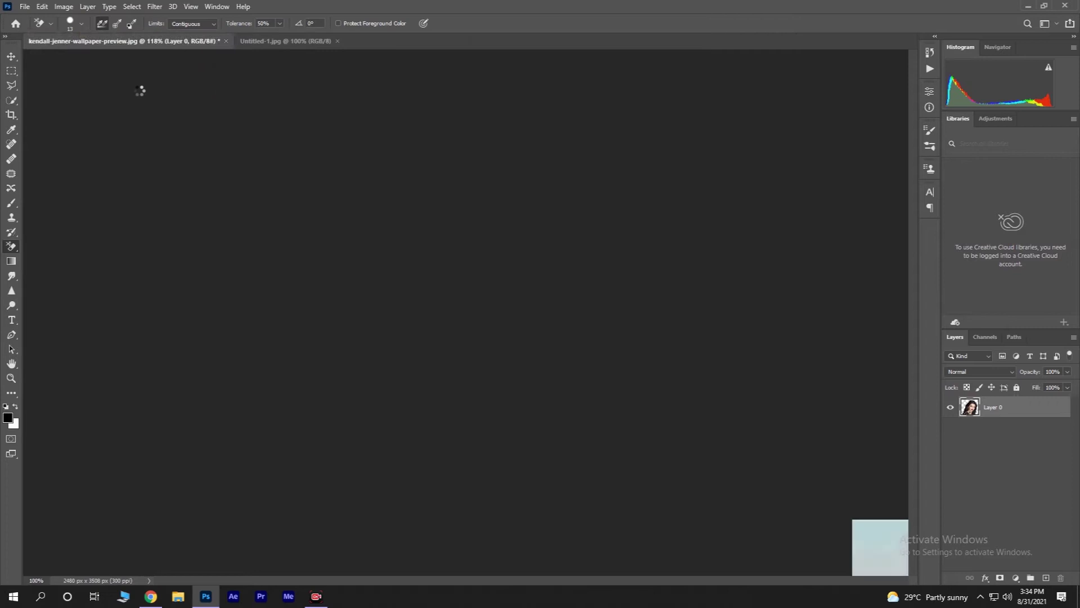
{"action": "left_click", "coordinate": [180, 41]}
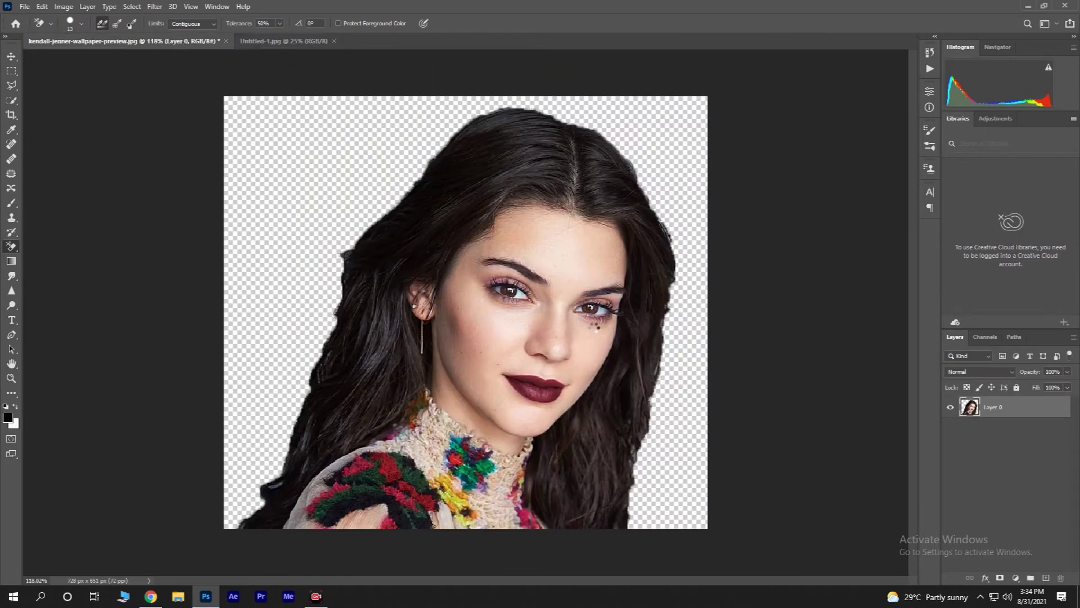
{"action": "left_click", "coordinate": [306, 42]}
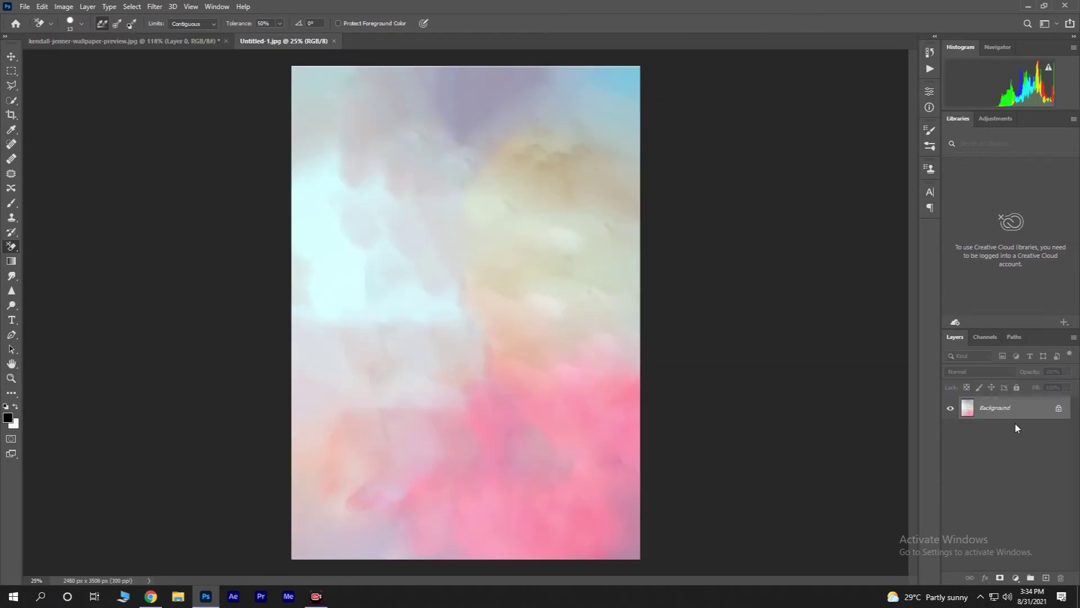
Unlock the pastel image's layer, copy it into the portrait document and place it beneath the cut-out woman
{"action": "left_click", "coordinate": [1058, 408]}
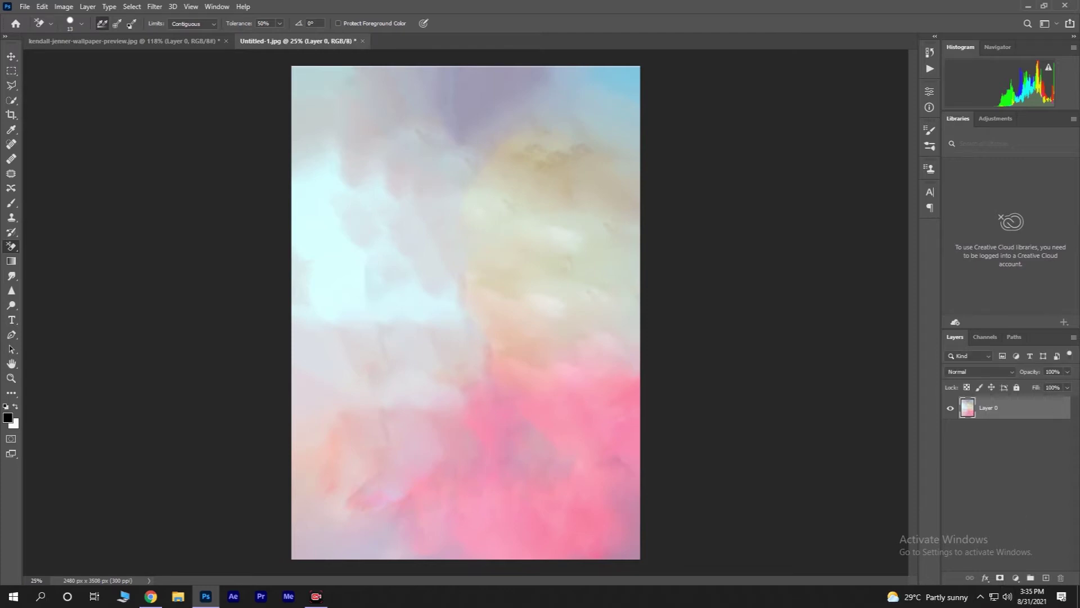
{"action": "left_click", "coordinate": [11, 56]}
{"action": "left_click_drag", "start_coordinate": [461, 317], "coordinate": [344, 226]}
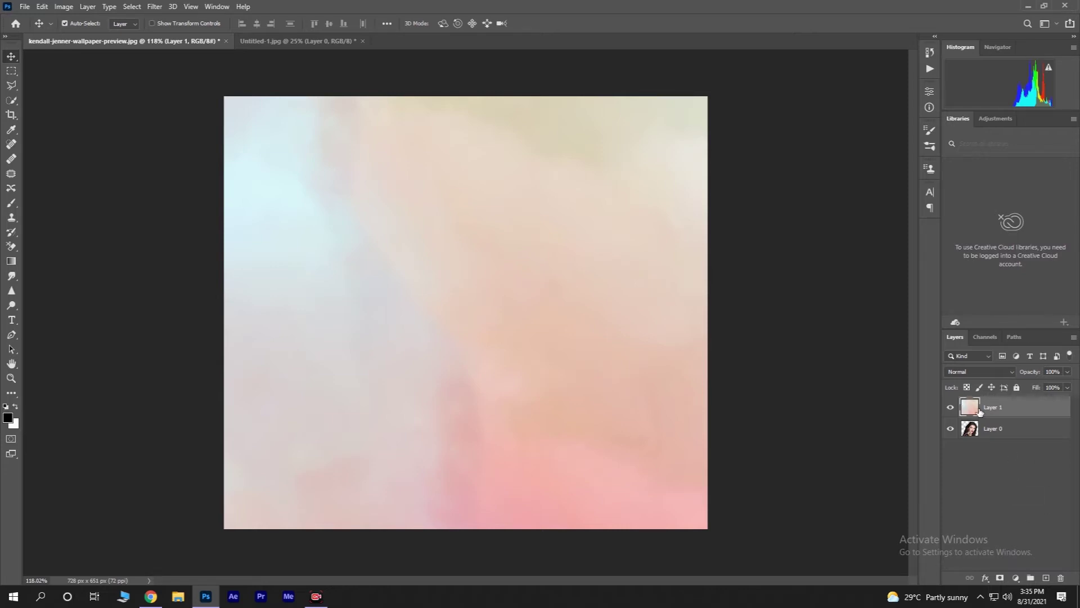
{"action": "left_click_drag", "start_coordinate": [971, 405], "coordinate": [972, 445]}
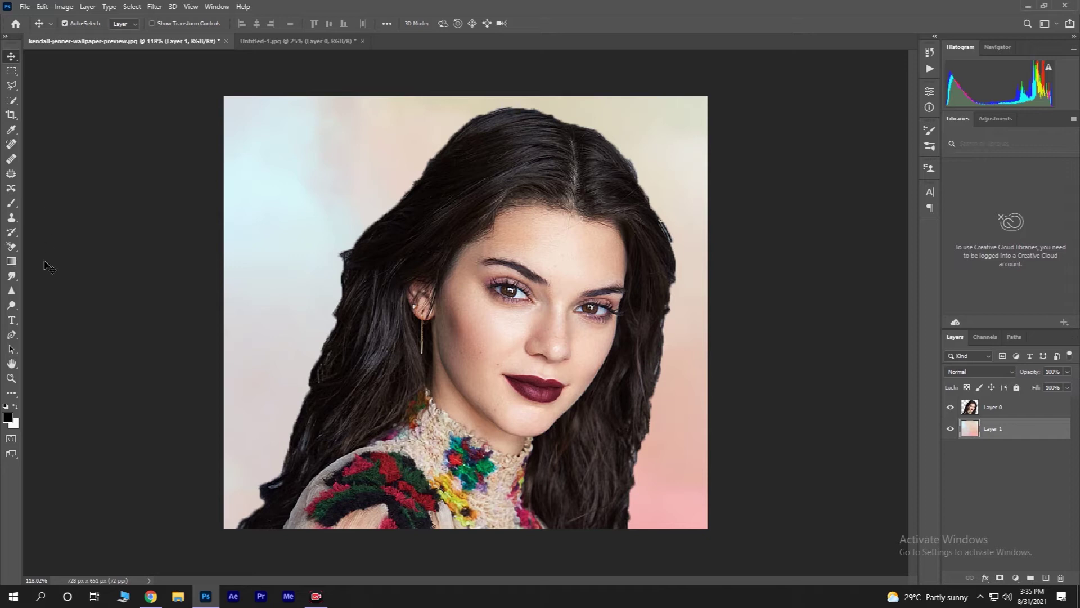
Set up the Smudge tool with the Painter 2 brush from the 20 Painter Brushes set at a size of 60 px
{"action": "left_click", "coordinate": [11, 278]}
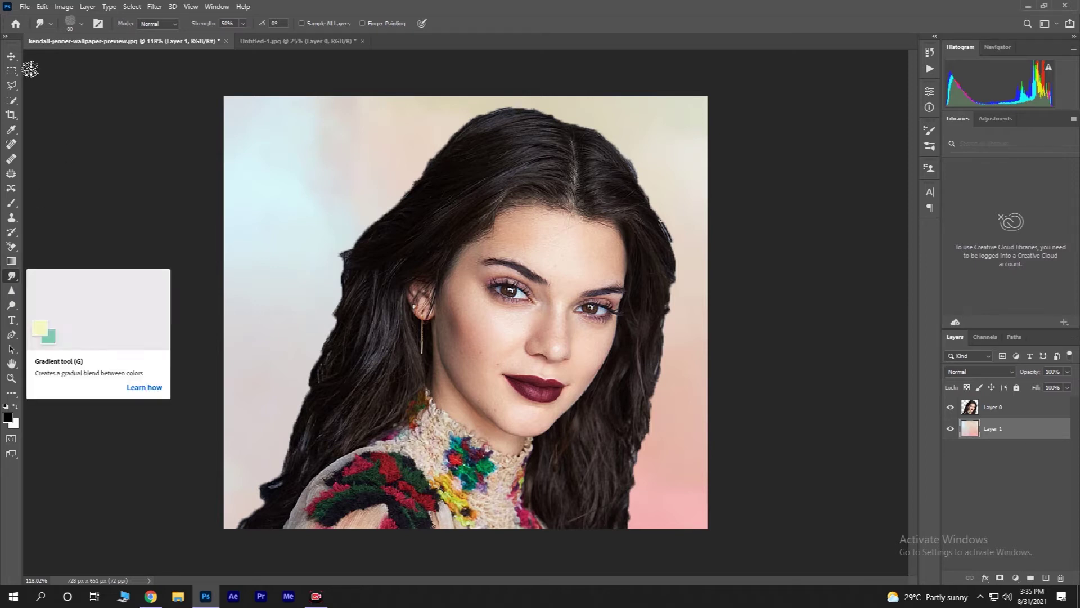
{"action": "left_click", "coordinate": [81, 23]}
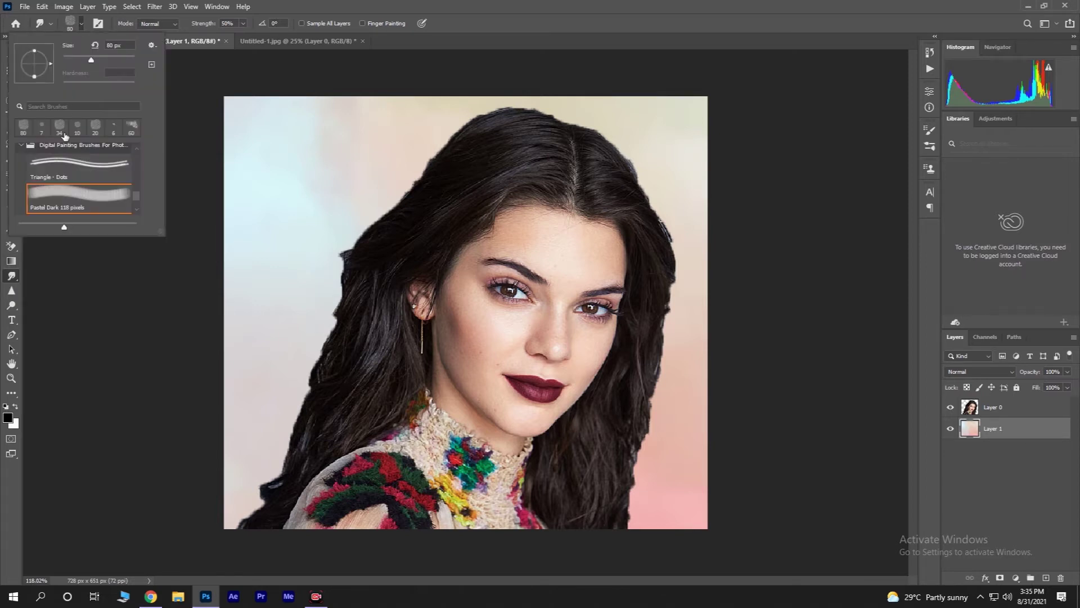
{"action": "left_click", "coordinate": [21, 145]}
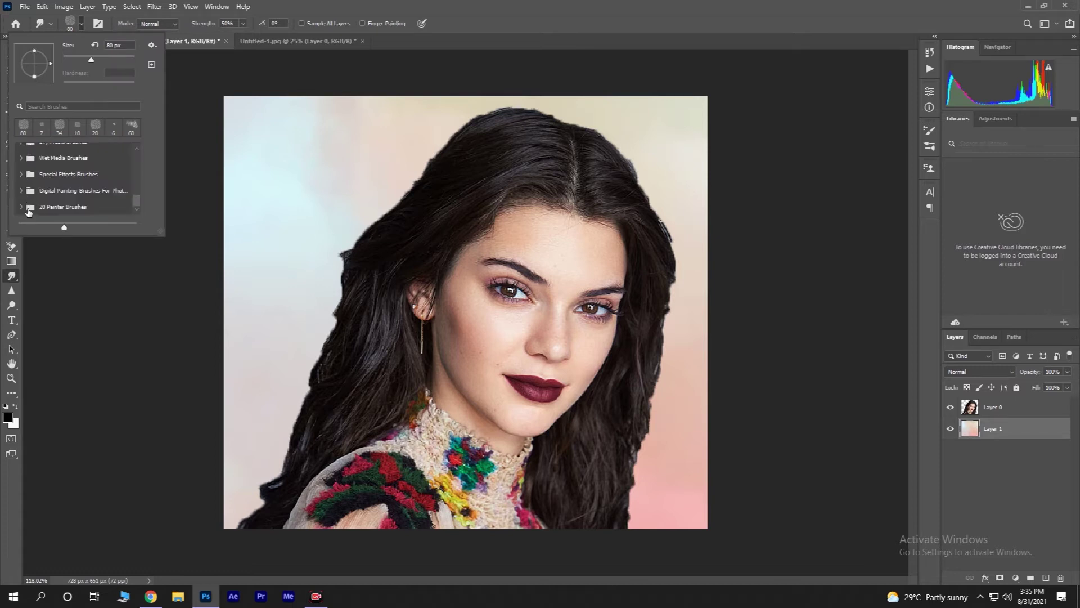
{"action": "left_click", "coordinate": [21, 207]}
{"action": "scroll", "coordinate": [40, 203], "scroll_direction": "down", "scroll_amount": 3}
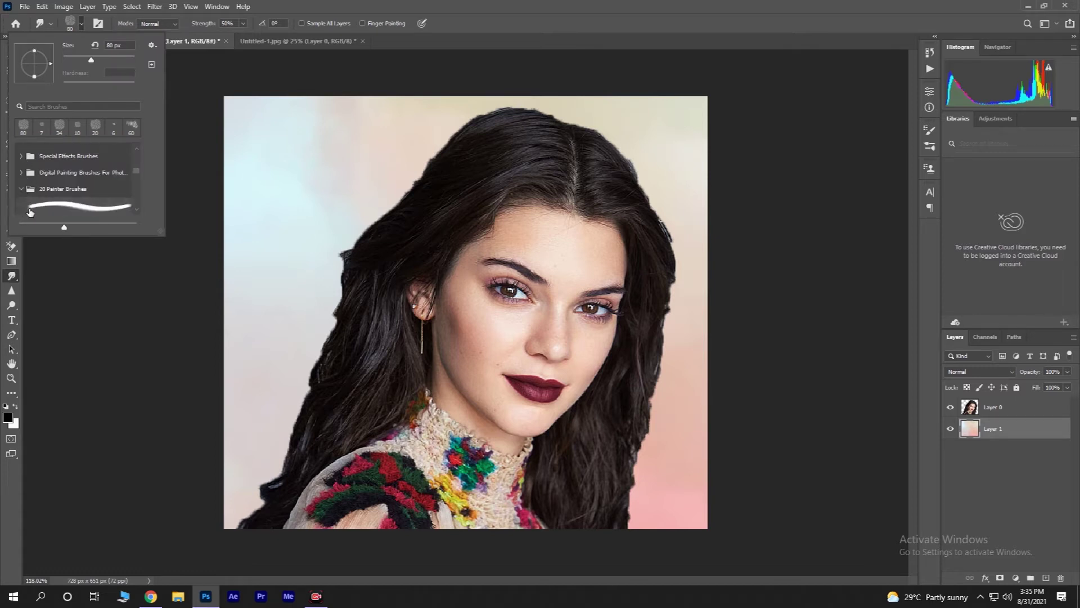
{"action": "left_click", "coordinate": [59, 198]}
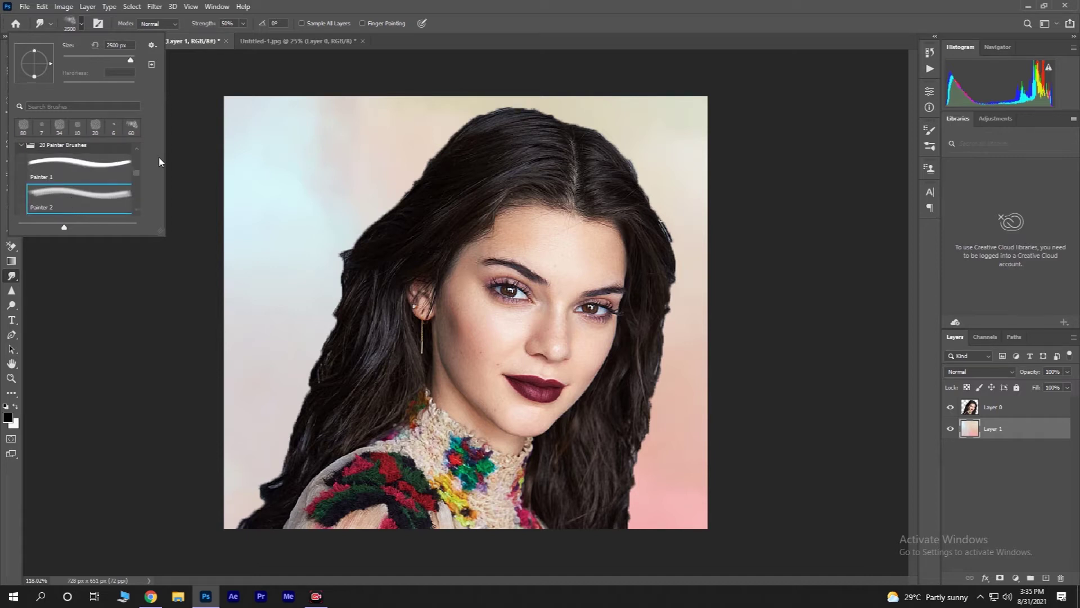
{"action": "left_click", "coordinate": [120, 44]}
{"action": "type", "text": "60"}
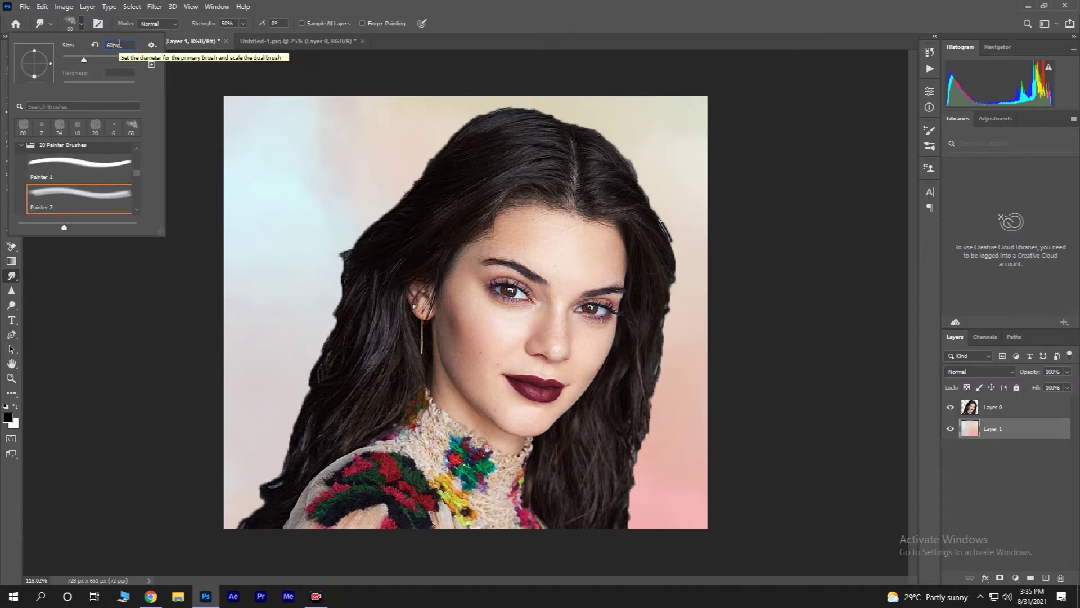
{"action": "key", "text": "Return"}
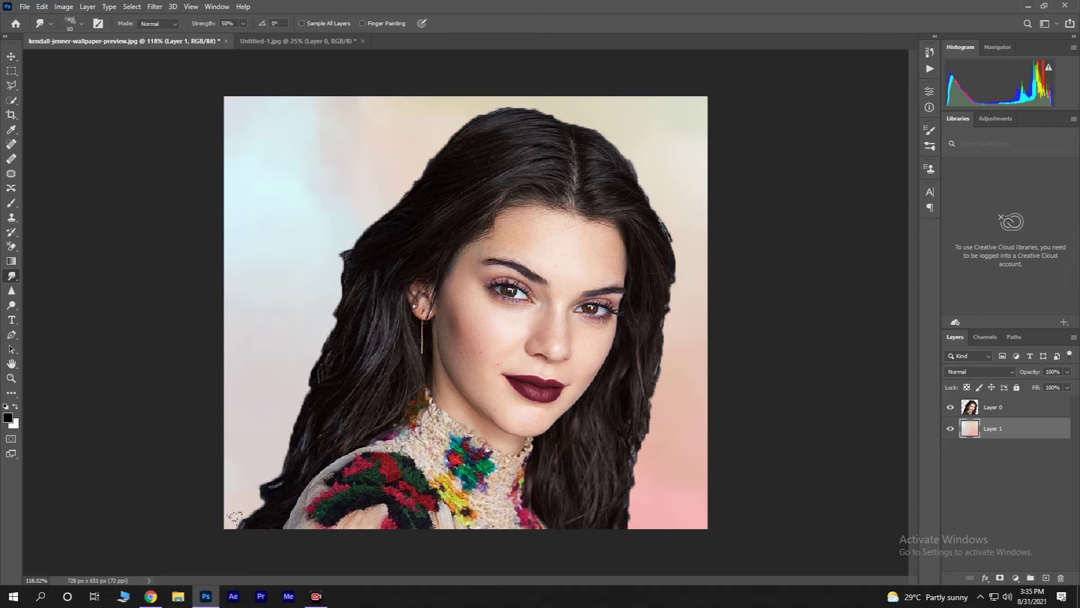
On the woman's layer, Layer 0, smudge the hair from the parting to the crown on the earring side, following the strands
{"action": "scroll", "coordinate": [526, 159], "scroll_direction": "up", "scroll_amount": 2}
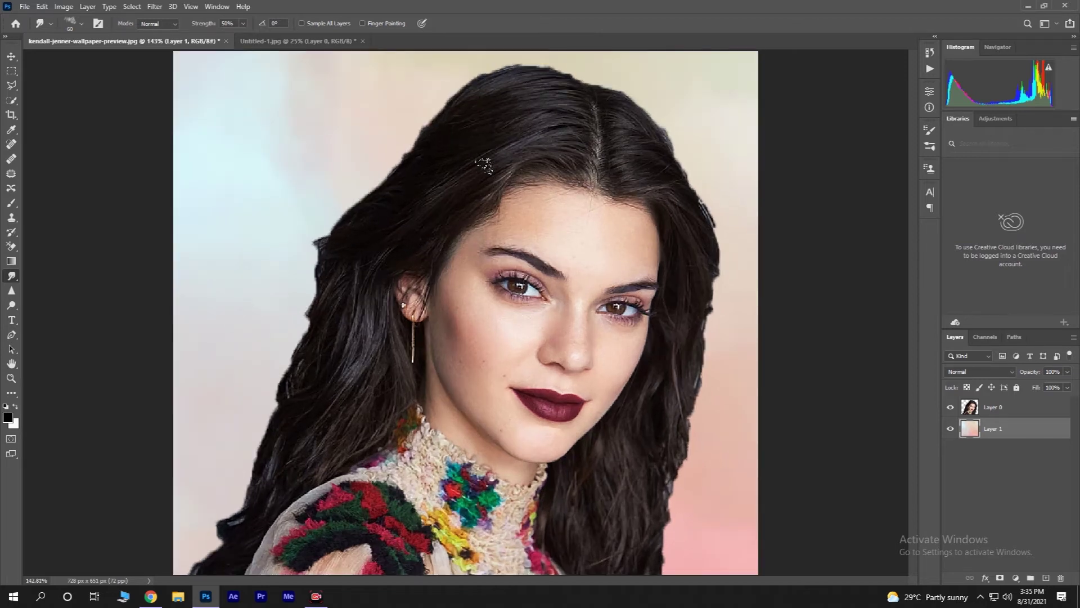
{"action": "scroll", "coordinate": [519, 158], "scroll_direction": "up", "scroll_amount": 1}
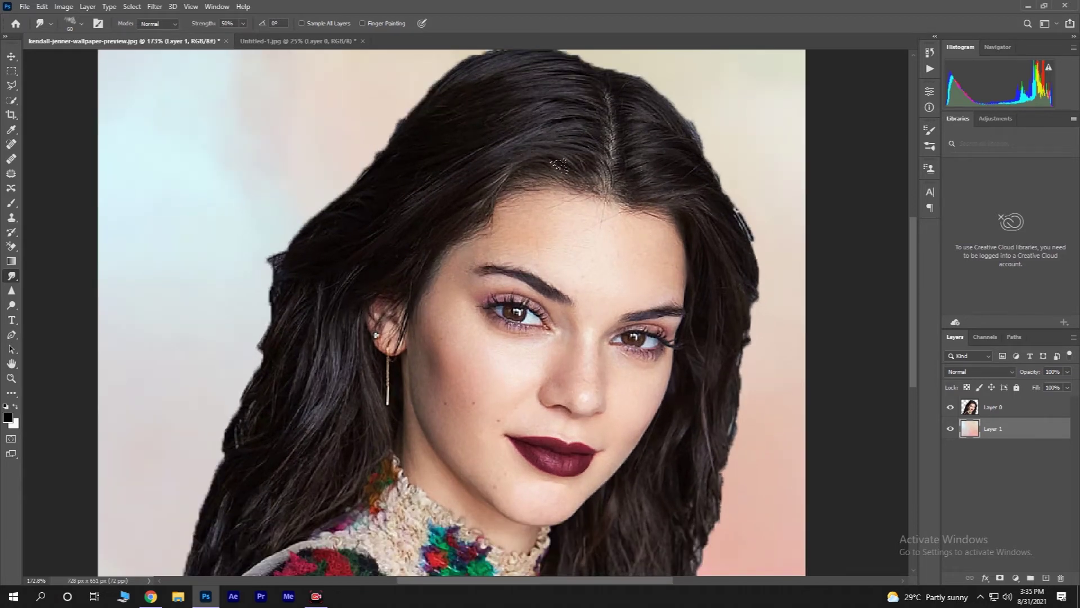
{"action": "scroll", "coordinate": [559, 164], "scroll_direction": "up", "scroll_amount": 2}
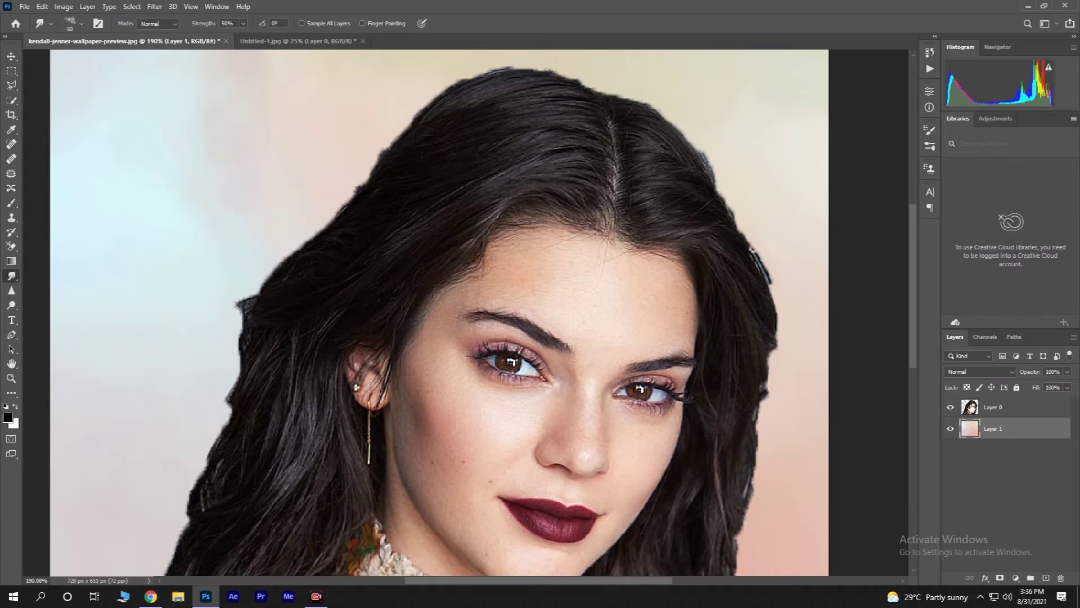
{"action": "key", "text": "alt+bracketright"}
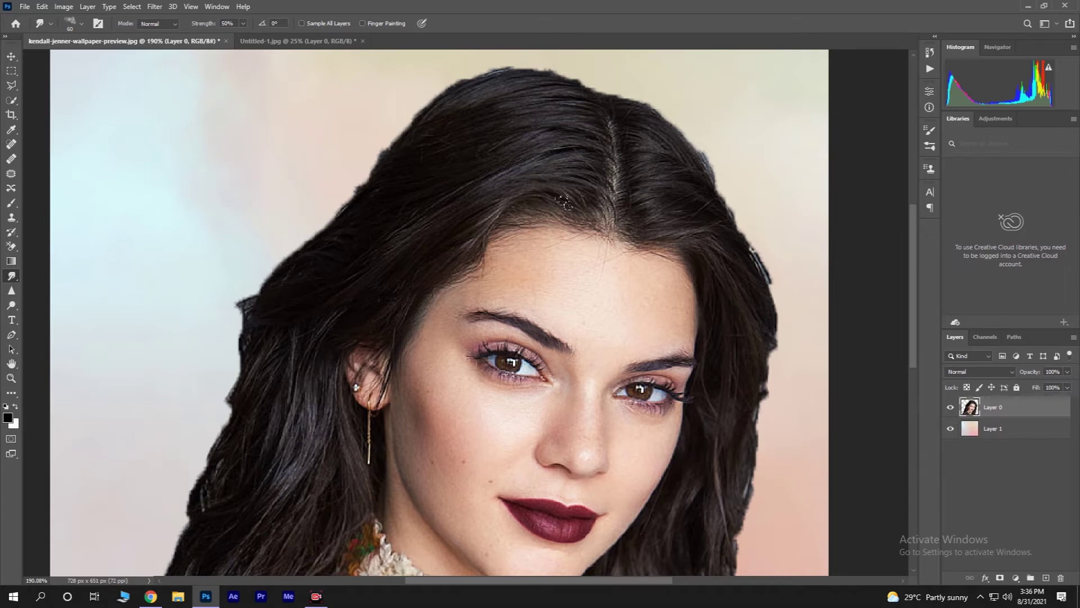
{"action": "mouse_move", "coordinate": [567, 203]}
{"action": "left_mouse_down"}
{"action": "mouse_move", "coordinate": [526, 193]}
{"action": "mouse_move", "coordinate": [485, 213]}
{"action": "left_mouse_up"}
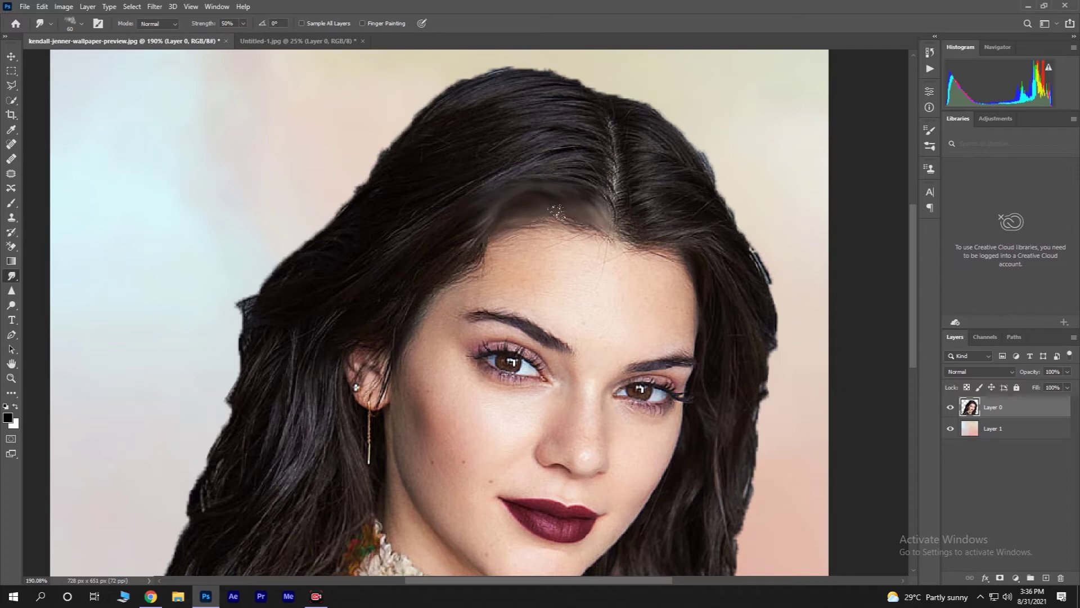
{"action": "left_click_drag", "start_coordinate": [553, 212], "coordinate": [483, 205]}
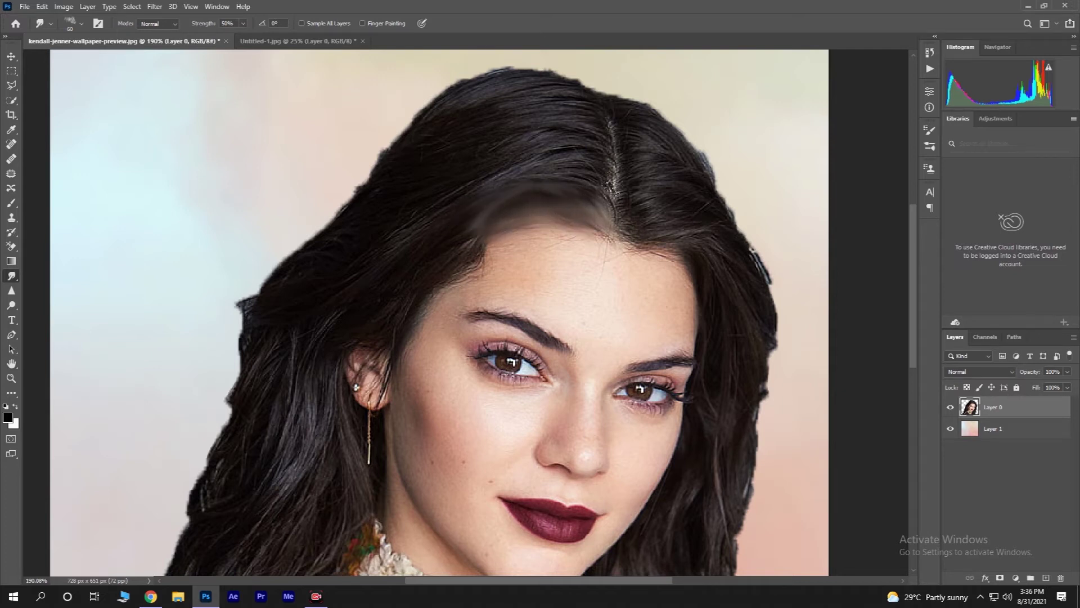
{"action": "mouse_move", "coordinate": [579, 180]}
{"action": "left_mouse_down"}
{"action": "mouse_move", "coordinate": [521, 161]}
{"action": "mouse_move", "coordinate": [449, 182]}
{"action": "mouse_move", "coordinate": [504, 166]}
{"action": "left_mouse_up"}
{"action": "mouse_move", "coordinate": [582, 163]}
{"action": "left_mouse_down"}
{"action": "mouse_move", "coordinate": [526, 149]}
{"action": "mouse_move", "coordinate": [464, 167]}
{"action": "left_mouse_up"}
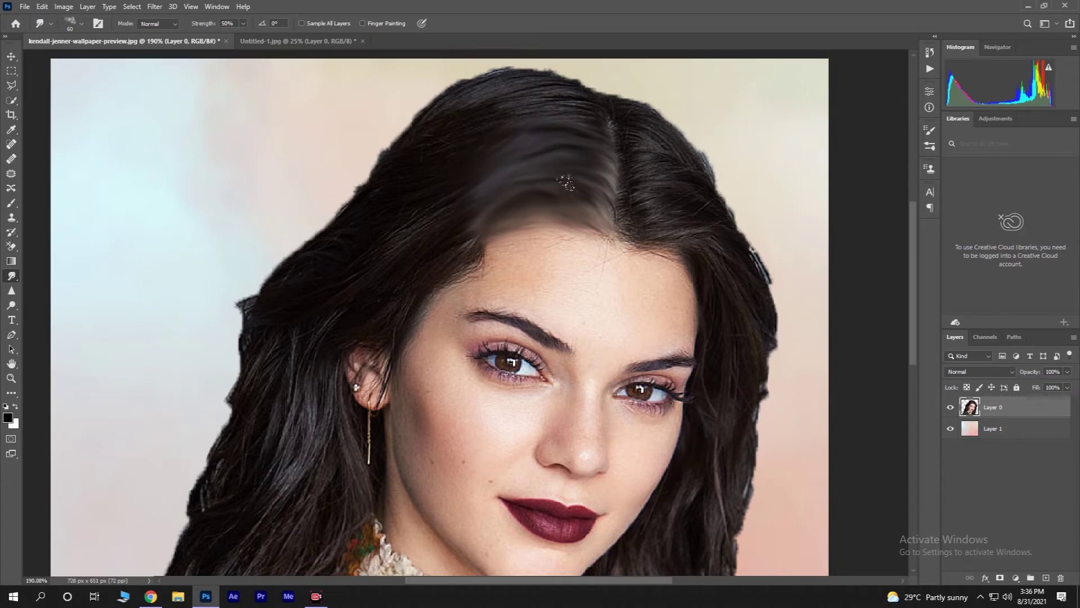
{"action": "scroll", "coordinate": [568, 182], "scroll_direction": "up", "scroll_amount": 2}
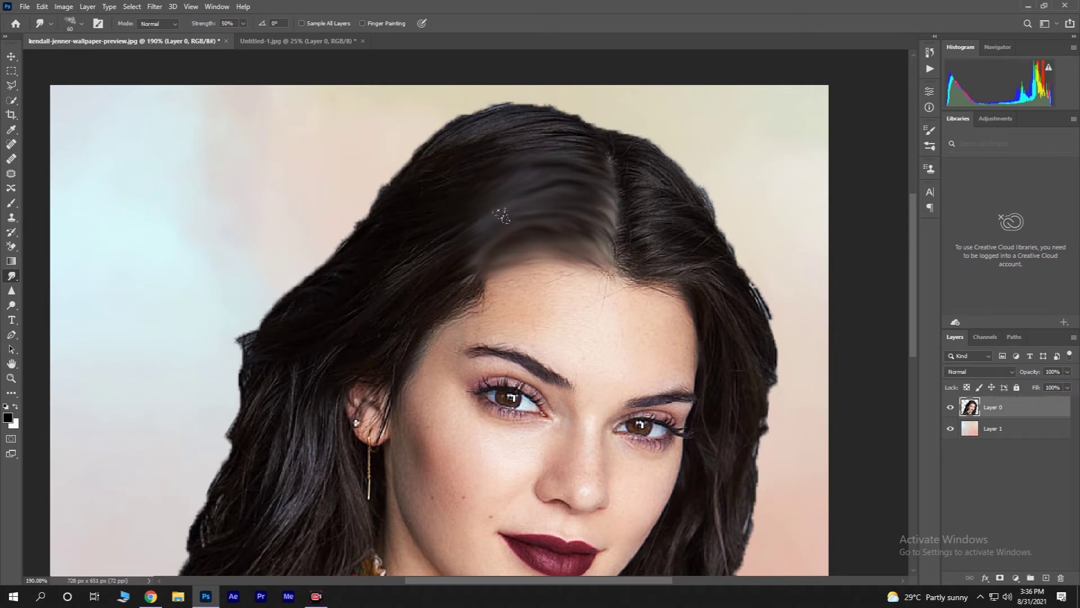
{"action": "left_click_drag", "start_coordinate": [580, 164], "coordinate": [492, 166]}
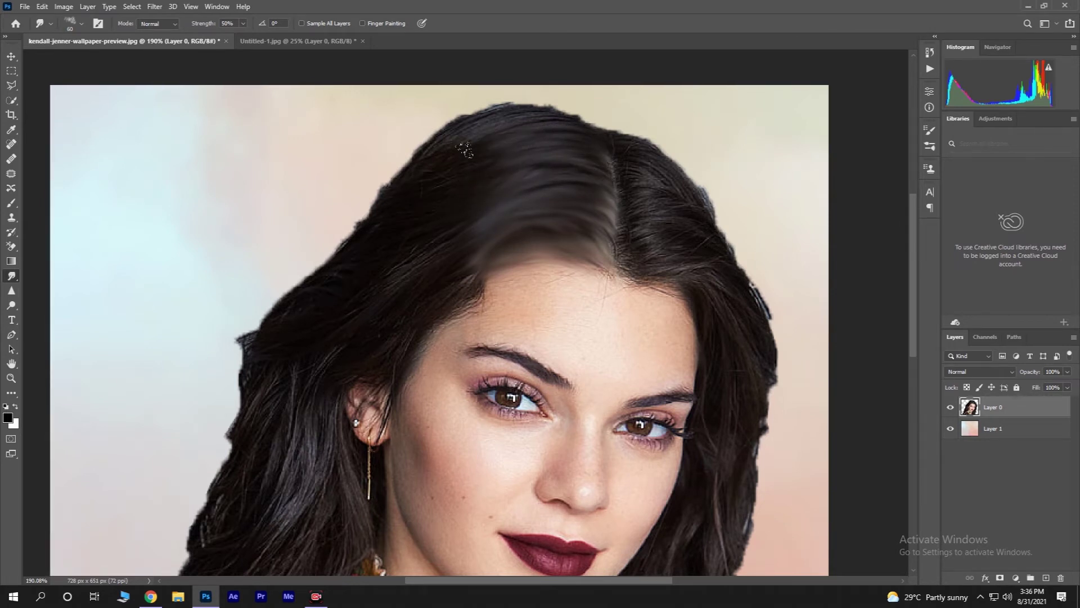
{"action": "mouse_move", "coordinate": [537, 103]}
{"action": "left_mouse_down"}
{"action": "mouse_move", "coordinate": [464, 103]}
{"action": "mouse_move", "coordinate": [402, 144]}
{"action": "mouse_move", "coordinate": [371, 189]}
{"action": "left_mouse_up"}
Smudge the hair on the other side of the parting, from the crown's outer edge down to the hairline
{"action": "mouse_move", "coordinate": [591, 133]}
{"action": "left_mouse_down"}
{"action": "mouse_move", "coordinate": [619, 127]}
{"action": "mouse_move", "coordinate": [712, 211]}
{"action": "left_mouse_up"}
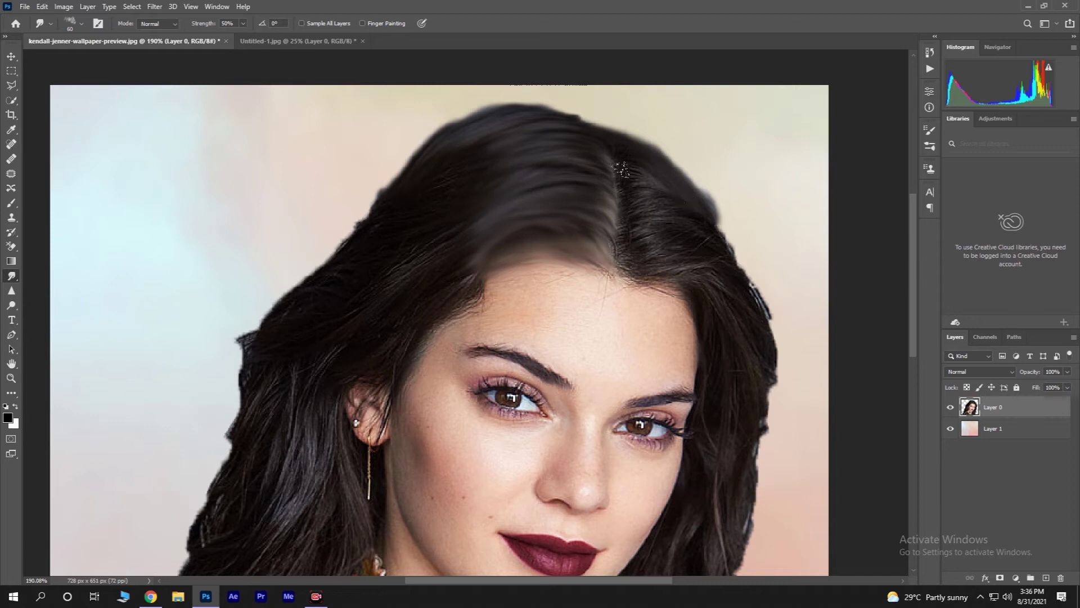
{"action": "left_click_drag", "start_coordinate": [606, 158], "coordinate": [704, 221]}
{"action": "left_click_drag", "start_coordinate": [615, 181], "coordinate": [732, 236]}
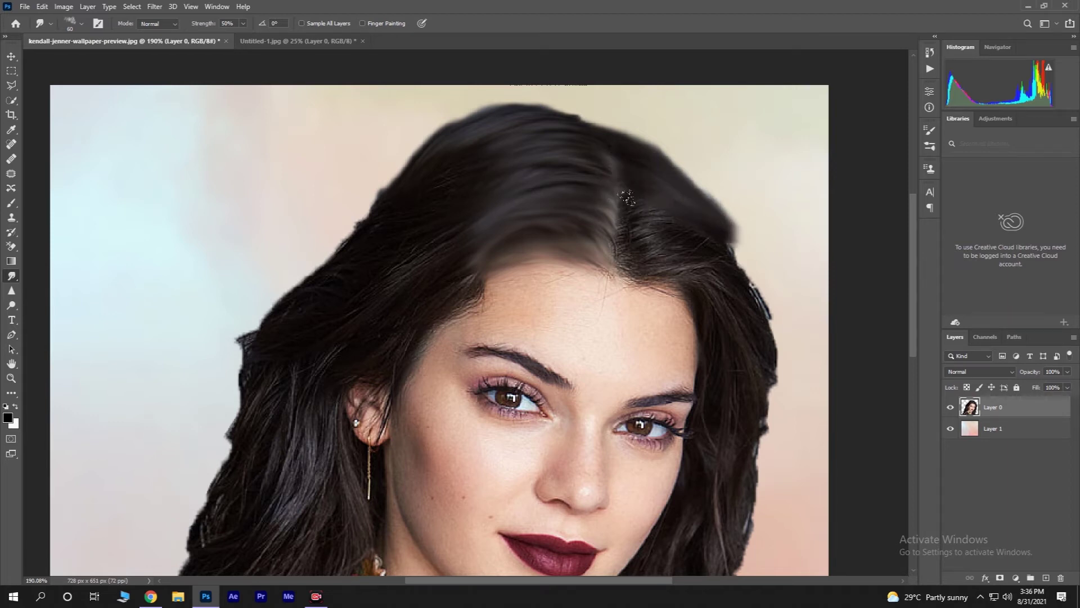
{"action": "left_click_drag", "start_coordinate": [616, 198], "coordinate": [713, 236]}
{"action": "left_click_drag", "start_coordinate": [611, 233], "coordinate": [738, 248]}
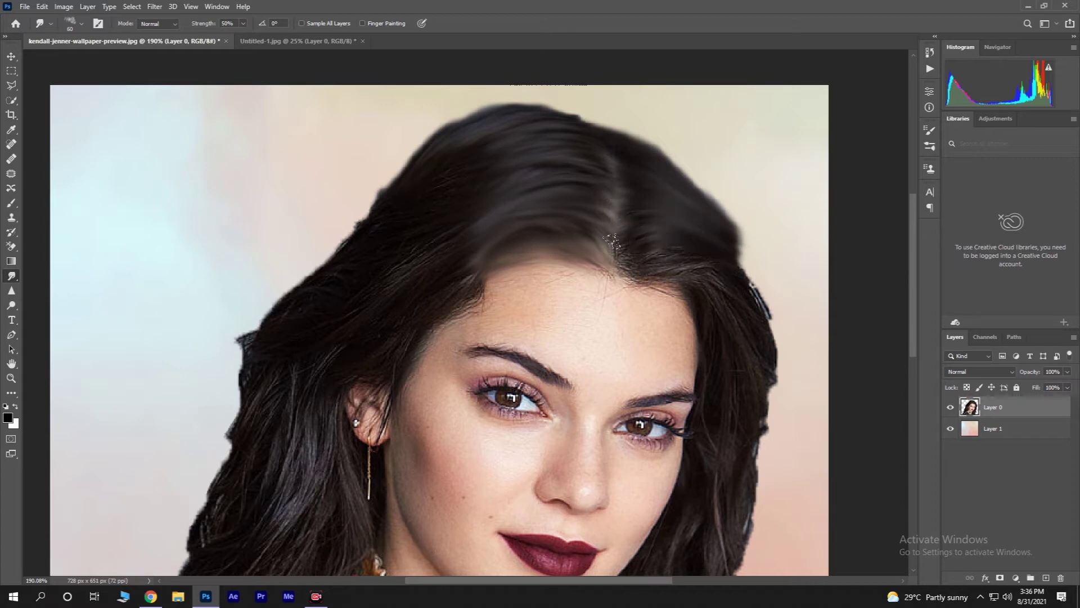
{"action": "left_click_drag", "start_coordinate": [607, 248], "coordinate": [740, 247]}
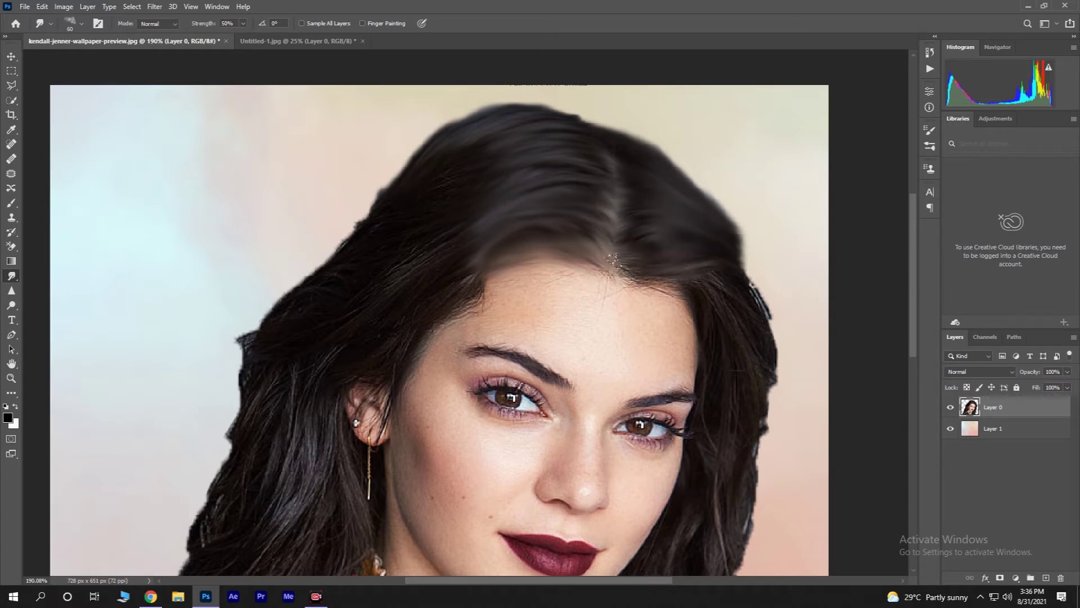
Smudge the hair downward from the forehead past the temple and eye on the side without the earring
{"action": "mouse_move", "coordinate": [626, 268]}
{"action": "left_mouse_down"}
{"action": "mouse_move", "coordinate": [718, 274]}
{"action": "mouse_move", "coordinate": [734, 288]}
{"action": "mouse_move", "coordinate": [682, 279]}
{"action": "mouse_move", "coordinate": [714, 366]}
{"action": "mouse_move", "coordinate": [714, 289]}
{"action": "mouse_move", "coordinate": [731, 330]}
{"action": "left_mouse_up"}
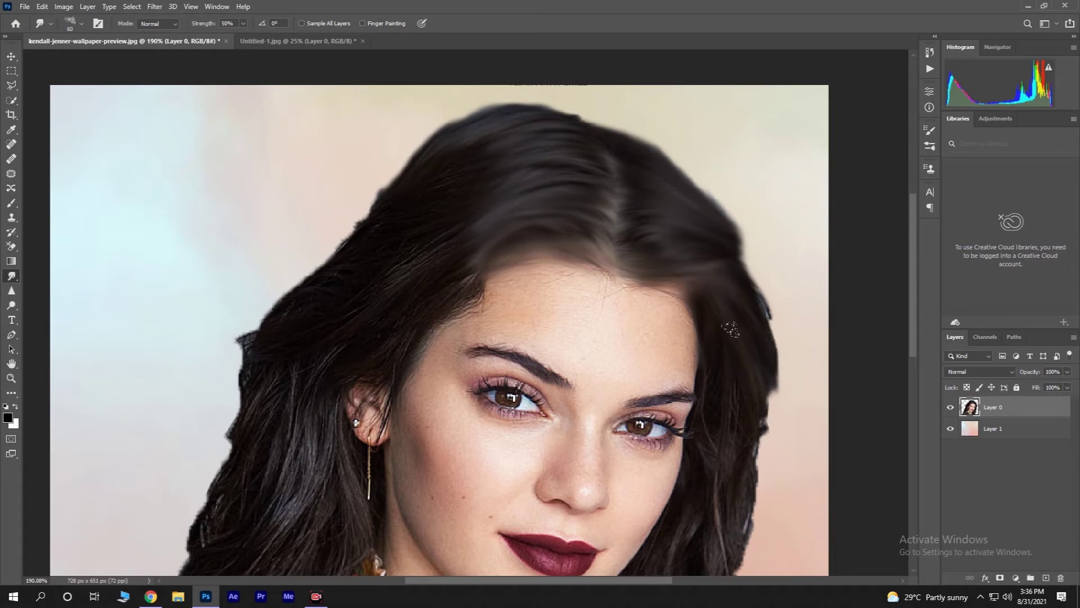
{"action": "mouse_move", "coordinate": [722, 249]}
{"action": "left_mouse_down"}
{"action": "mouse_move", "coordinate": [753, 344]}
{"action": "mouse_move", "coordinate": [744, 416]}
{"action": "left_mouse_up"}
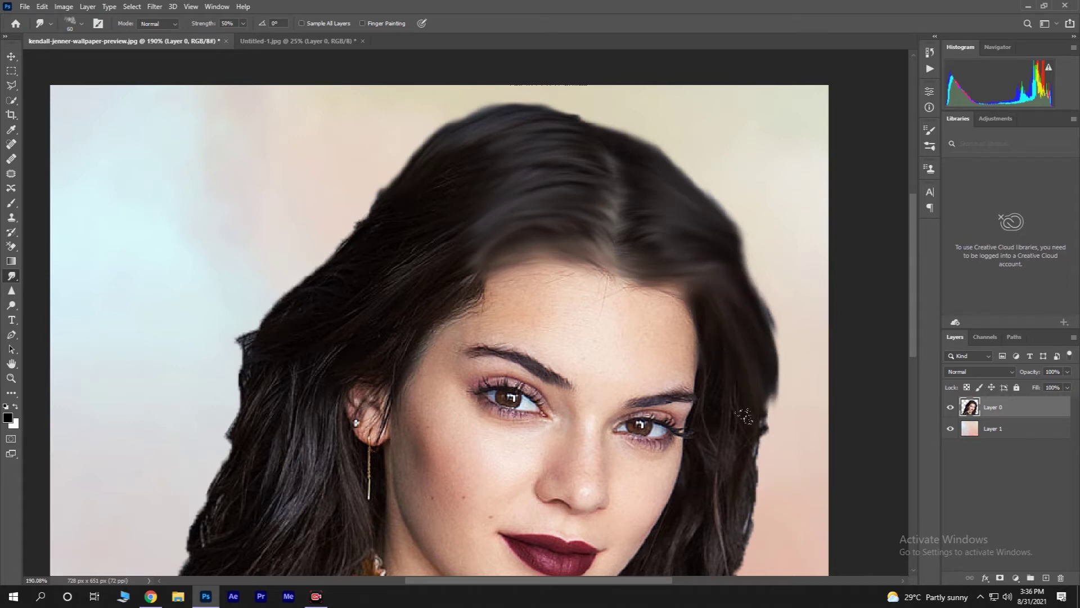
{"action": "scroll", "coordinate": [725, 325], "scroll_direction": "down", "scroll_amount": 3}
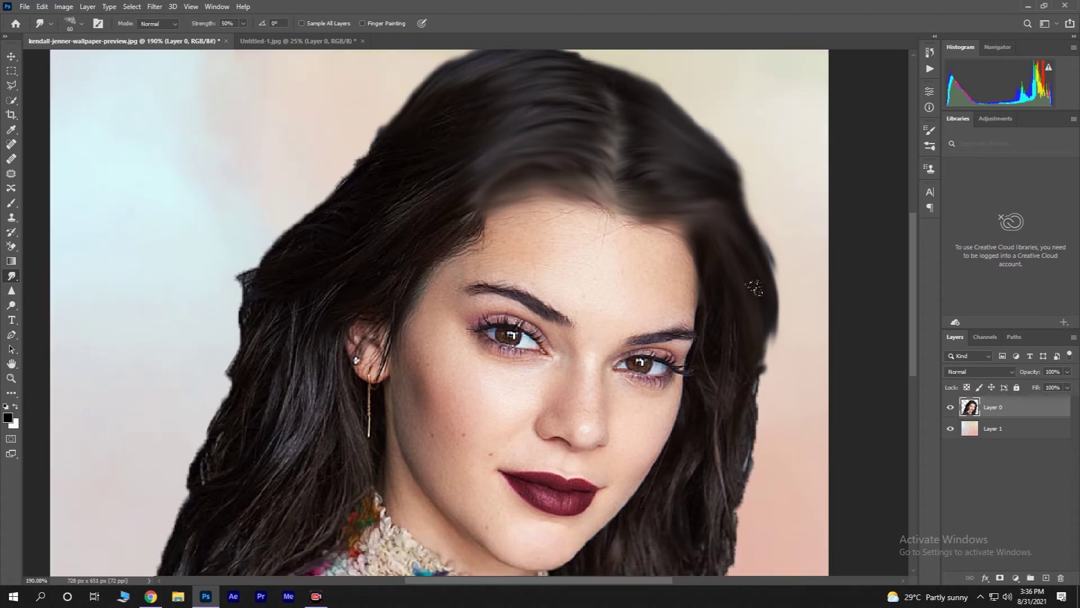
{"action": "scroll", "coordinate": [744, 326], "scroll_direction": "down", "scroll_amount": 1}
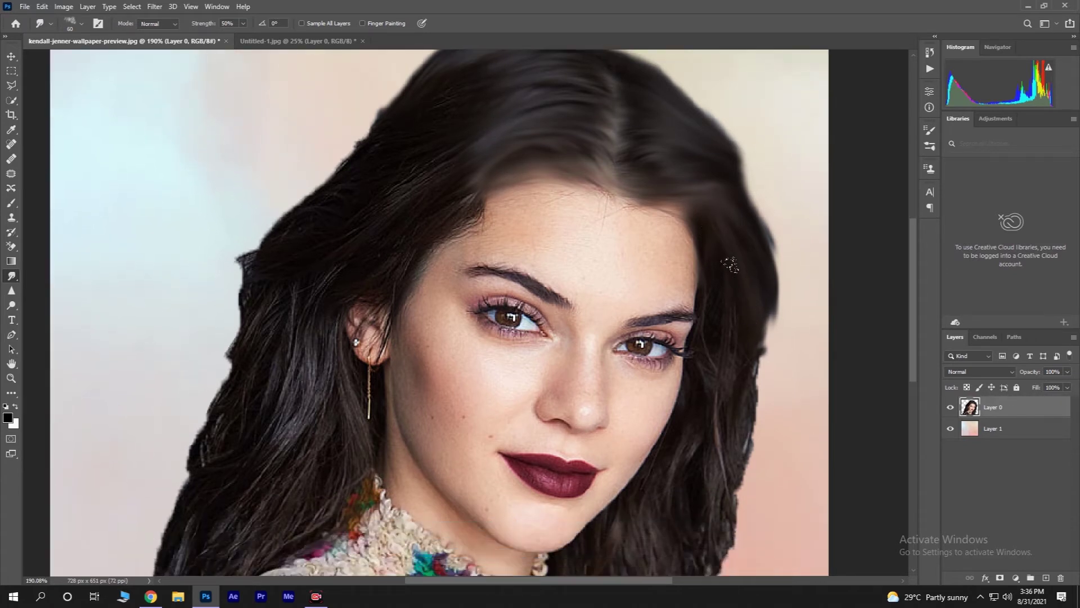
{"action": "mouse_move", "coordinate": [734, 266]}
{"action": "left_mouse_down"}
{"action": "mouse_move", "coordinate": [743, 318]}
{"action": "mouse_move", "coordinate": [738, 400]}
{"action": "left_mouse_up"}
{"action": "mouse_move", "coordinate": [741, 342]}
{"action": "left_mouse_down"}
{"action": "mouse_move", "coordinate": [751, 402]}
{"action": "mouse_move", "coordinate": [742, 447]}
{"action": "left_mouse_up"}
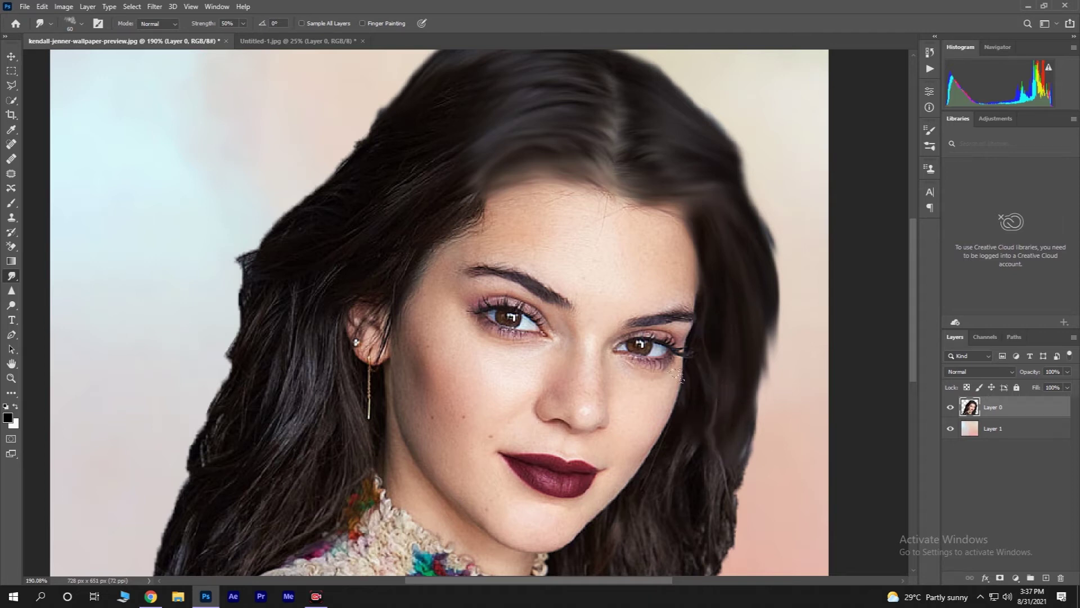
Smudge the hair beside the cheek and jaw with long downward strokes on the side without the earring
{"action": "scroll", "coordinate": [675, 374], "scroll_direction": "up", "scroll_amount": 2}
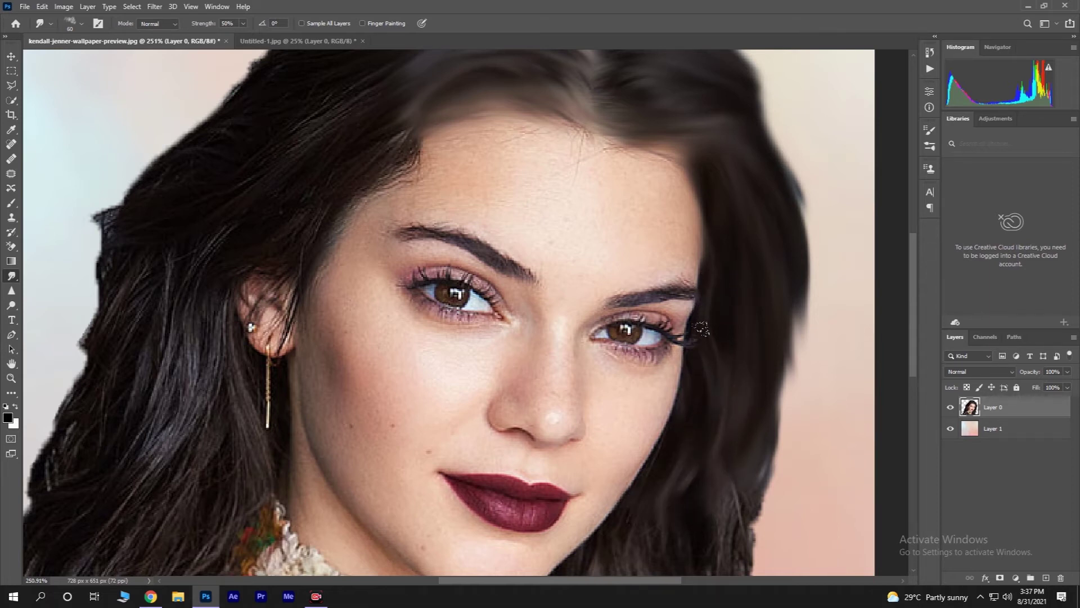
{"action": "scroll", "coordinate": [691, 401], "scroll_direction": "down", "scroll_amount": 5}
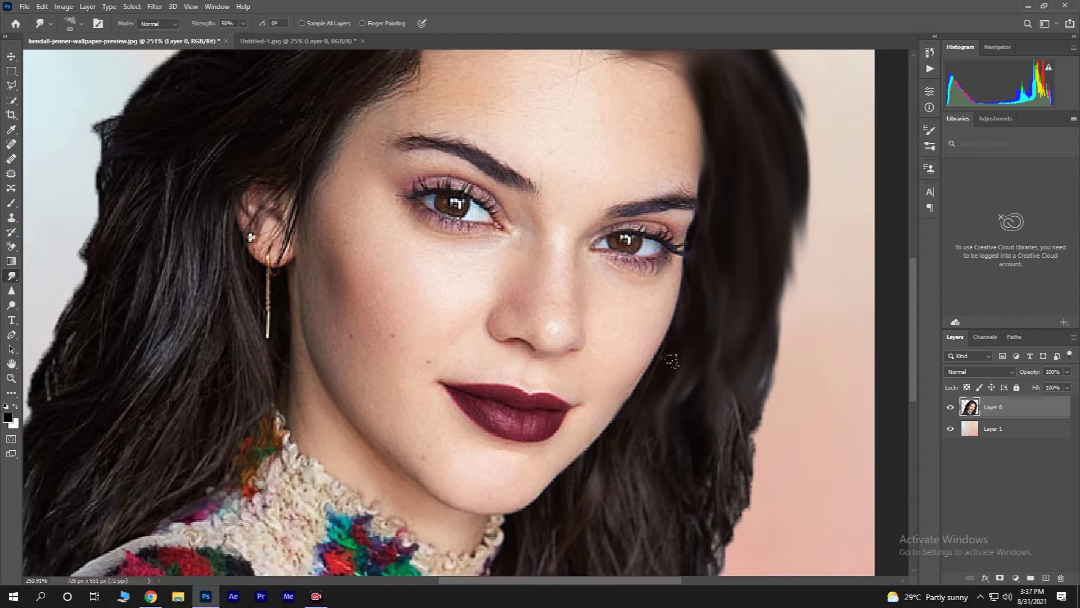
{"action": "mouse_move", "coordinate": [706, 384]}
{"action": "left_mouse_down"}
{"action": "mouse_move", "coordinate": [704, 443]}
{"action": "mouse_move", "coordinate": [676, 537]}
{"action": "left_mouse_up"}
{"action": "scroll", "coordinate": [676, 536], "scroll_direction": "down", "scroll_amount": 4}
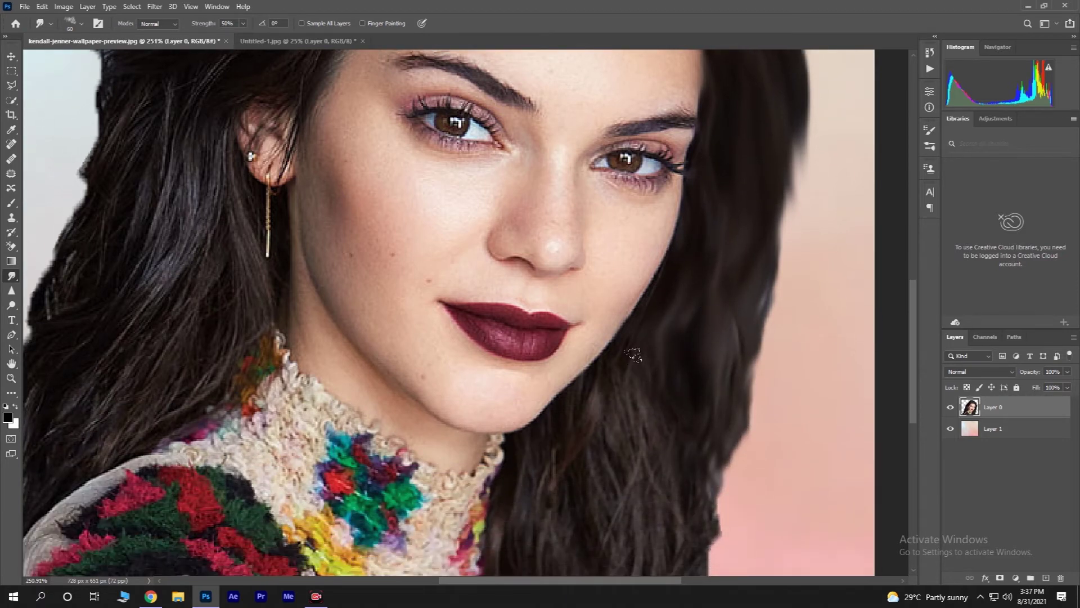
{"action": "mouse_move", "coordinate": [631, 335]}
{"action": "left_mouse_down"}
{"action": "mouse_move", "coordinate": [568, 455]}
{"action": "mouse_move", "coordinate": [582, 366]}
{"action": "mouse_move", "coordinate": [531, 469]}
{"action": "mouse_move", "coordinate": [535, 430]}
{"action": "mouse_move", "coordinate": [493, 533]}
{"action": "mouse_move", "coordinate": [544, 442]}
{"action": "mouse_move", "coordinate": [542, 413]}
{"action": "mouse_move", "coordinate": [536, 489]}
{"action": "mouse_move", "coordinate": [561, 550]}
{"action": "mouse_move", "coordinate": [580, 411]}
{"action": "mouse_move", "coordinate": [611, 549]}
{"action": "mouse_move", "coordinate": [607, 446]}
{"action": "mouse_move", "coordinate": [593, 488]}
{"action": "mouse_move", "coordinate": [595, 537]}
{"action": "left_mouse_up"}
{"action": "left_click_drag", "start_coordinate": [654, 396], "coordinate": [649, 471]}
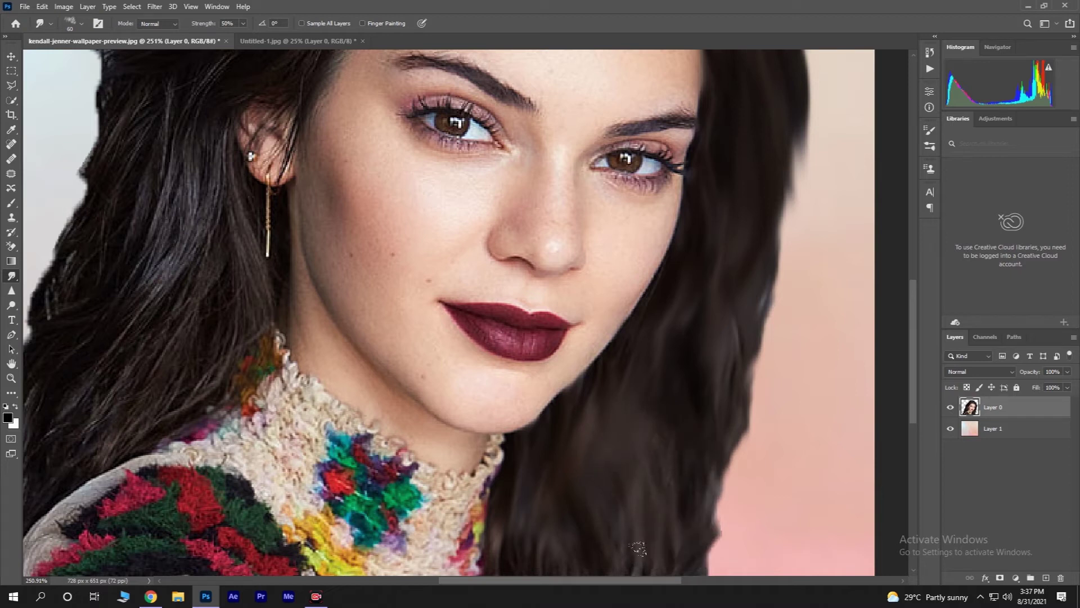
Smudge the hair ends beside the knitted collar down to the bottom edge of the portrait
{"action": "scroll", "coordinate": [622, 388], "scroll_direction": "down", "scroll_amount": 3}
{"action": "scroll", "coordinate": [624, 285], "scroll_direction": "down", "scroll_amount": 1}
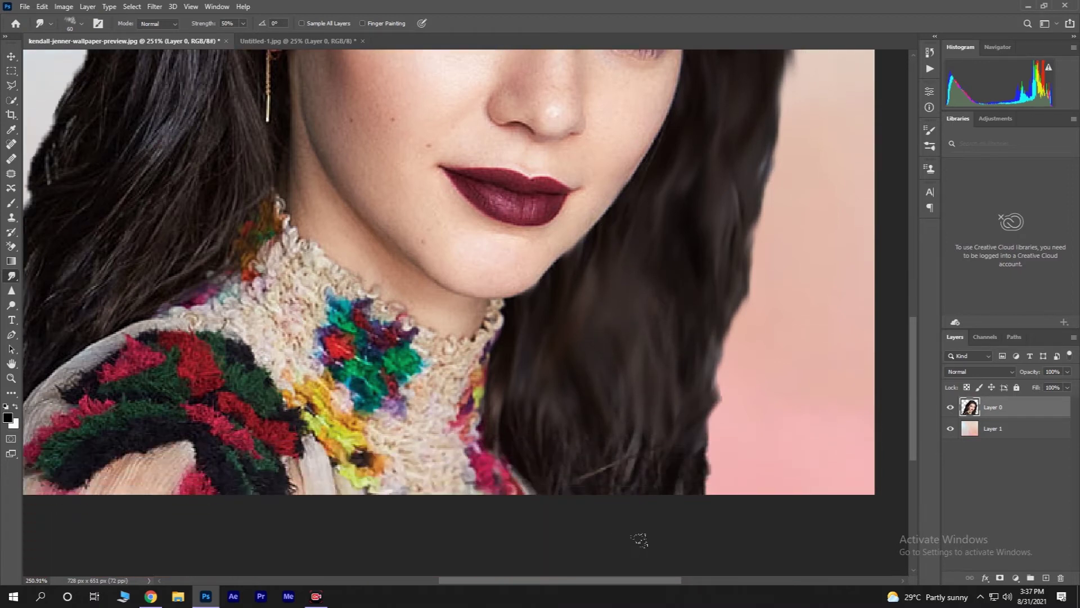
{"action": "left_click_drag", "start_coordinate": [641, 374], "coordinate": [644, 480]}
{"action": "left_click_drag", "start_coordinate": [657, 395], "coordinate": [669, 509]}
{"action": "left_click_drag", "start_coordinate": [678, 337], "coordinate": [673, 488]}
{"action": "left_click_drag", "start_coordinate": [552, 379], "coordinate": [550, 488]}
{"action": "left_click_drag", "start_coordinate": [505, 409], "coordinate": [545, 473]}
{"action": "left_click_drag", "start_coordinate": [516, 417], "coordinate": [553, 513]}
{"action": "left_click_drag", "start_coordinate": [603, 427], "coordinate": [612, 489]}
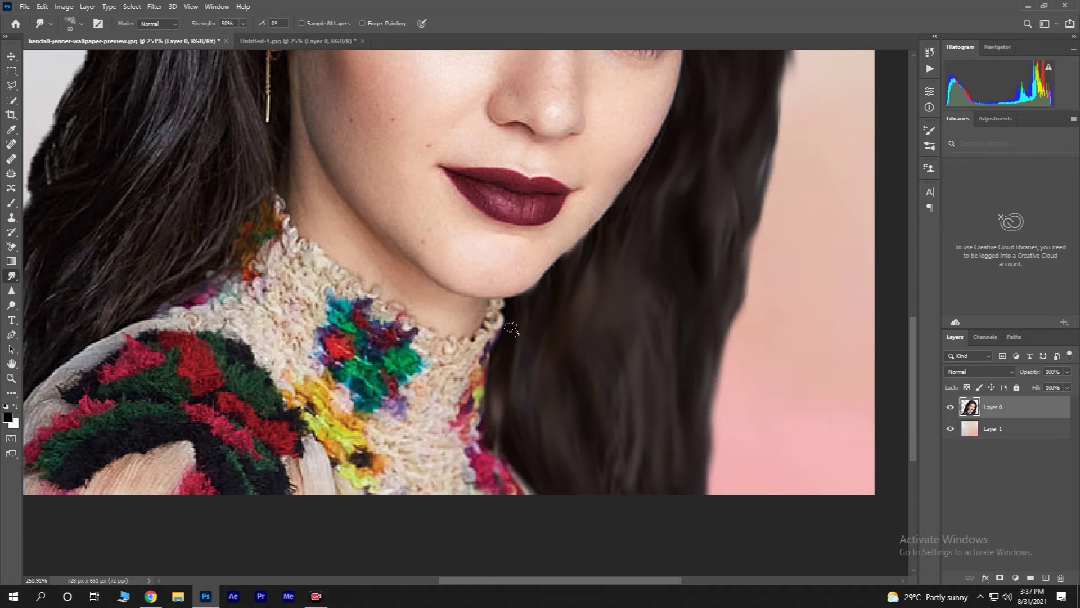
Smudge the hair on the earring side from the crown past the temple to the outer edge above the ear
{"action": "scroll", "coordinate": [619, 397], "scroll_direction": "up", "scroll_amount": 2}
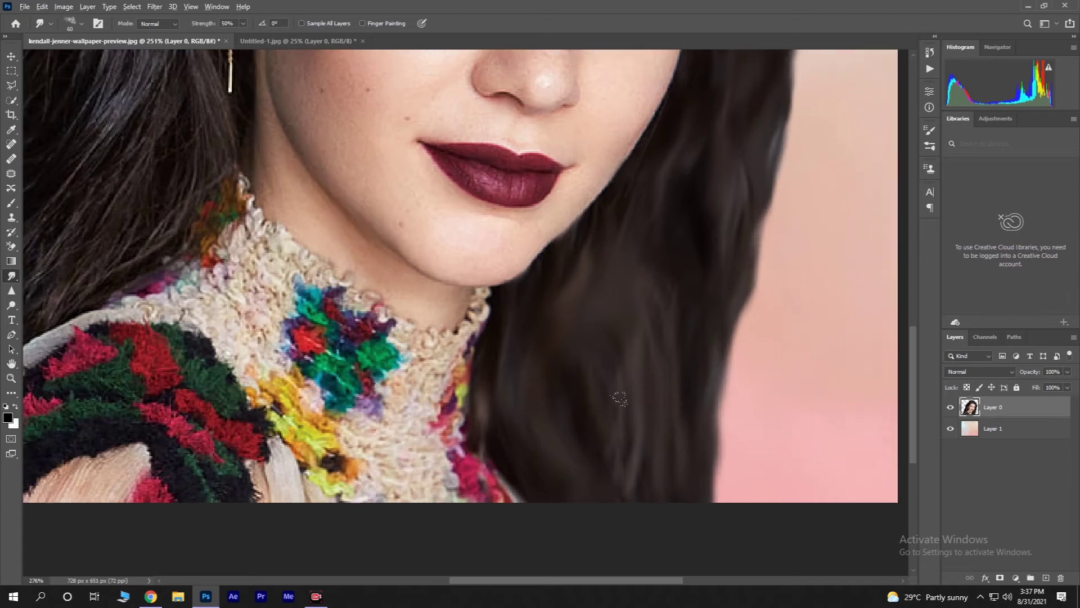
{"action": "scroll", "coordinate": [618, 395], "scroll_direction": "down", "scroll_amount": 3}
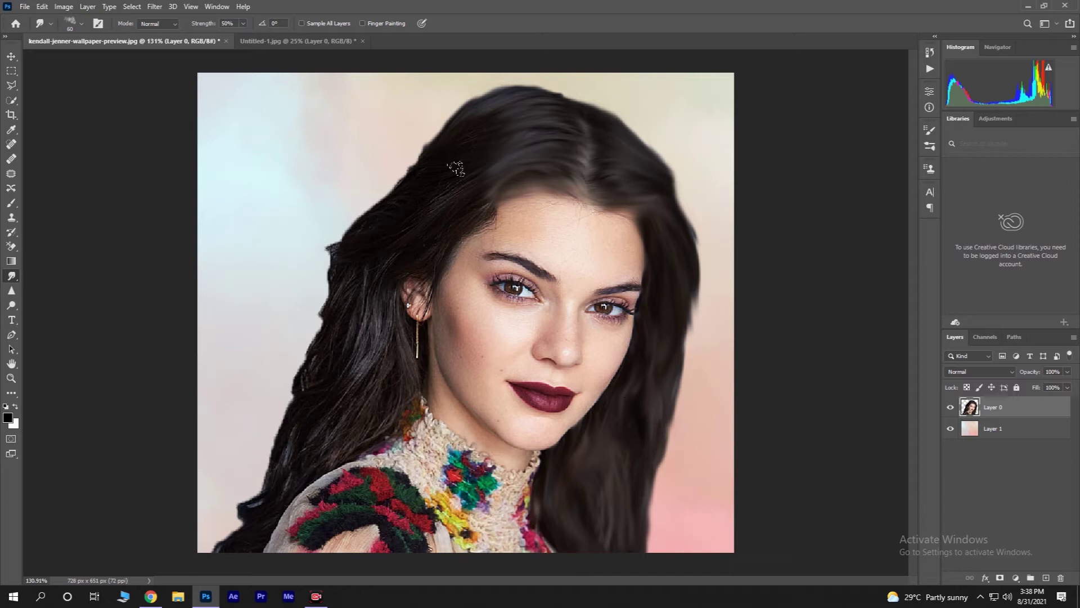
{"action": "scroll", "coordinate": [454, 169], "scroll_direction": "up", "scroll_amount": 3}
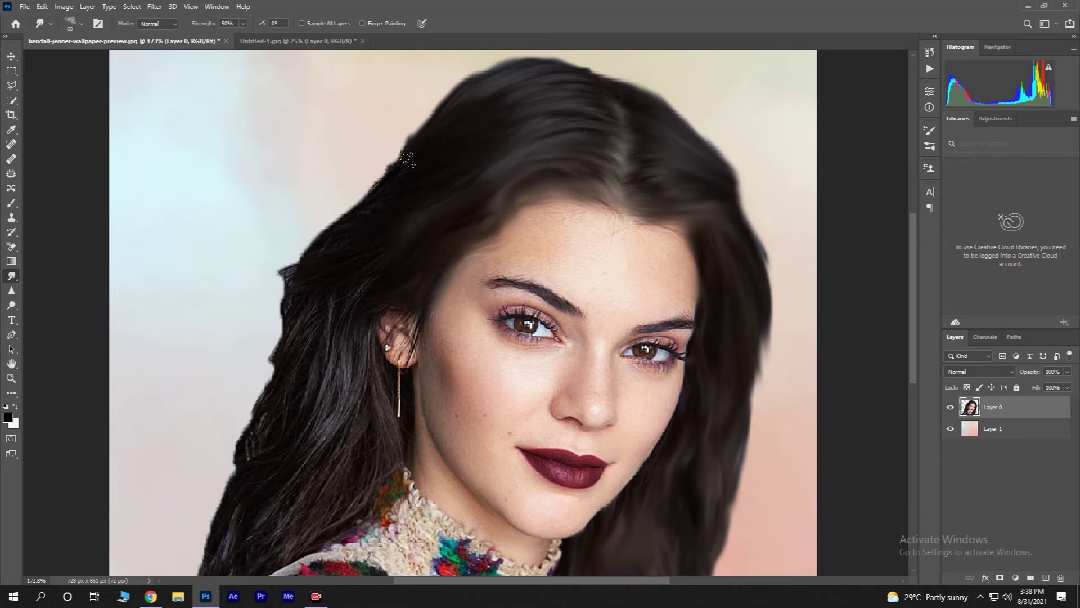
{"action": "scroll", "coordinate": [439, 109], "scroll_direction": "down", "scroll_amount": 1}
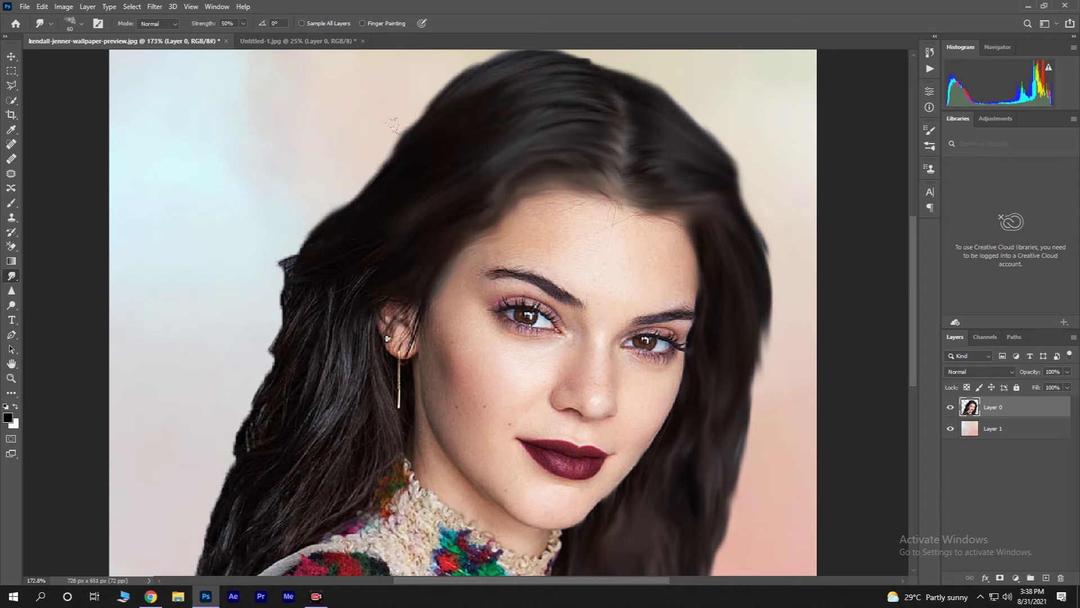
{"action": "left_click_drag", "start_coordinate": [323, 217], "coordinate": [254, 322]}
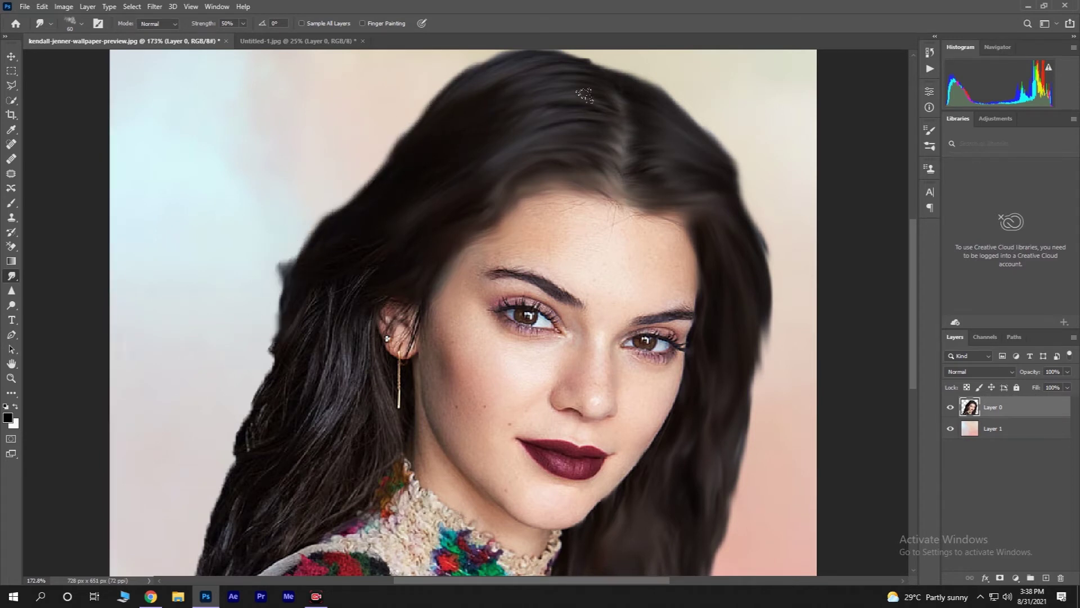
Smudge the hair behind and just below the ear with downward strokes on the earring side
{"action": "scroll", "coordinate": [586, 94], "scroll_direction": "down", "scroll_amount": 2}
{"action": "mouse_move", "coordinate": [278, 233]}
{"action": "left_mouse_down"}
{"action": "mouse_move", "coordinate": [255, 279]}
{"action": "mouse_move", "coordinate": [288, 249]}
{"action": "left_mouse_up"}
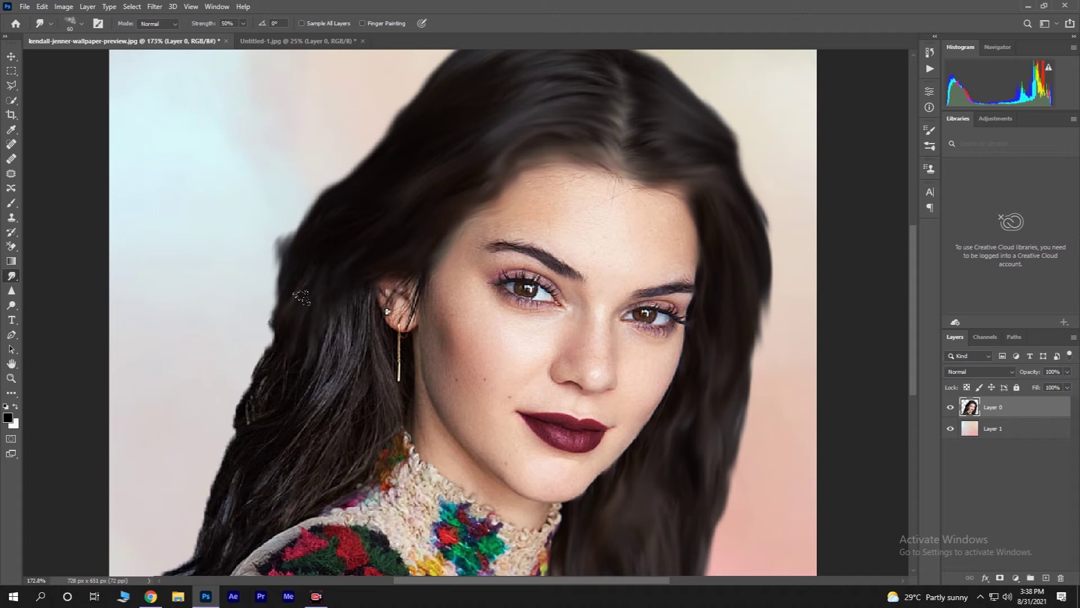
{"action": "mouse_move", "coordinate": [324, 301]}
{"action": "left_mouse_down"}
{"action": "mouse_move", "coordinate": [323, 360]}
{"action": "mouse_move", "coordinate": [312, 367]}
{"action": "mouse_move", "coordinate": [345, 289]}
{"action": "mouse_move", "coordinate": [346, 419]}
{"action": "mouse_move", "coordinate": [357, 332]}
{"action": "left_mouse_up"}
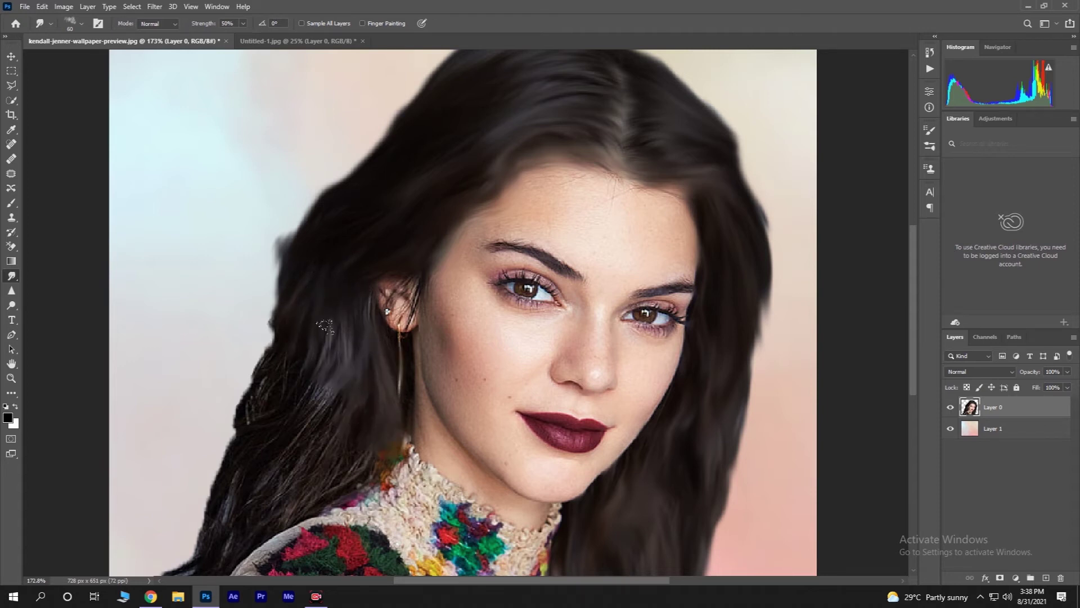
Try smudging the hair beside the drop earring with a 36 px brush and undo the stroke
{"action": "scroll", "coordinate": [327, 315], "scroll_direction": "down", "scroll_amount": 3}
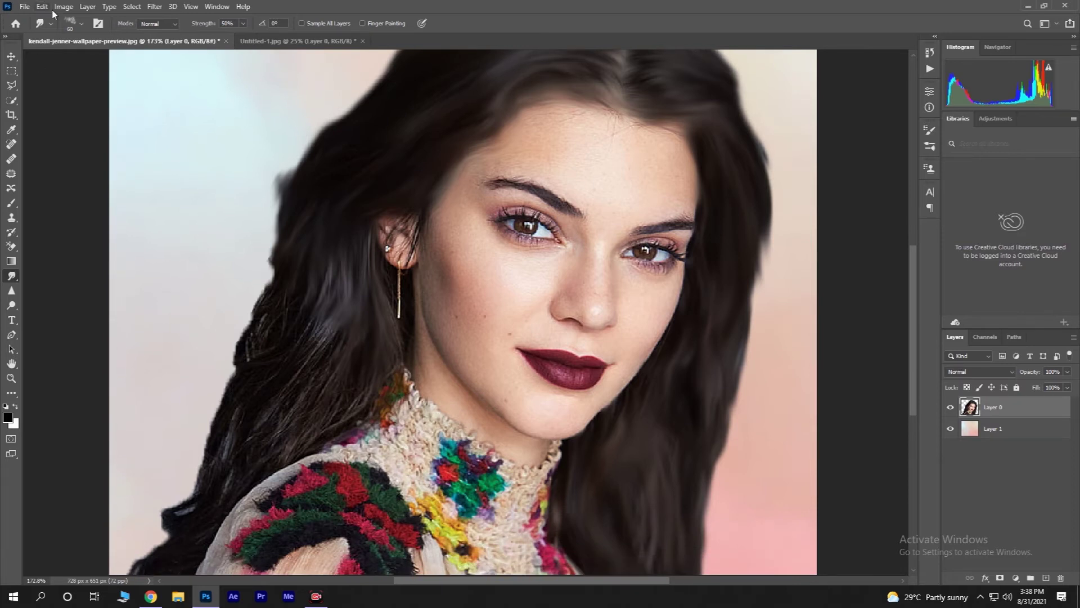
{"action": "left_click", "coordinate": [84, 26]}
{"action": "left_click", "coordinate": [76, 59]}
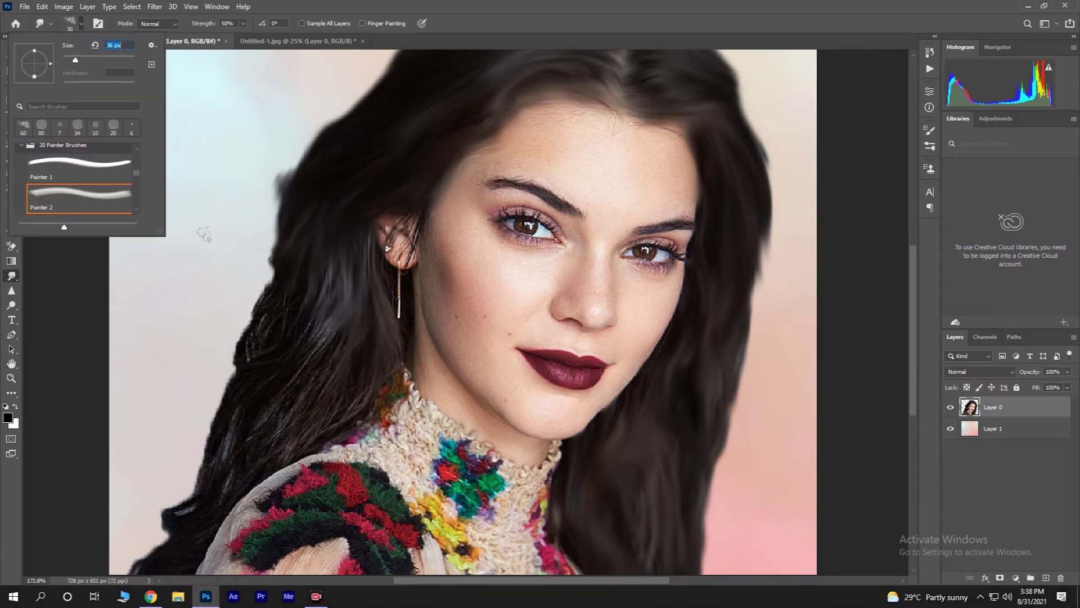
{"action": "left_click", "coordinate": [81, 26]}
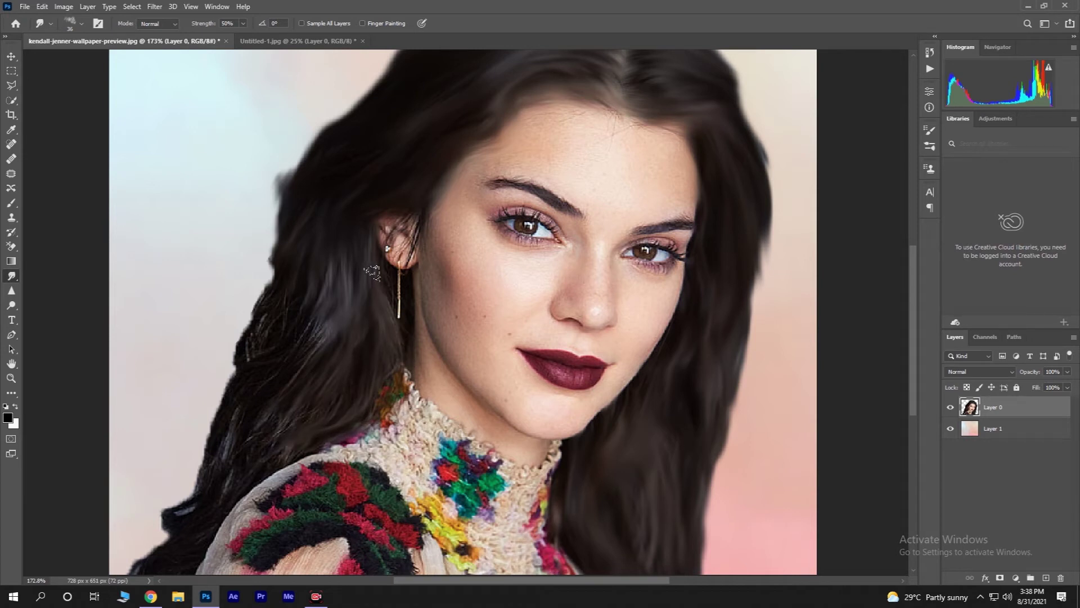
{"action": "left_click_drag", "start_coordinate": [388, 281], "coordinate": [398, 318]}
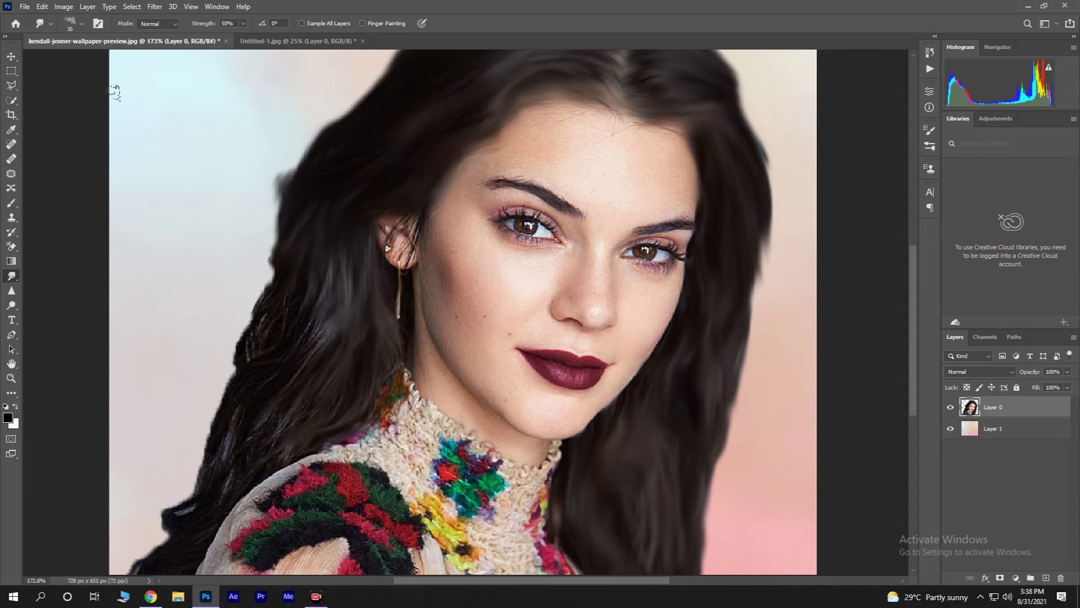
{"action": "key", "text": "ctrl+z"}
Set the smudge brush to 14 px and smudge the hair beside the drop earring, the strands over the ear and the stud
{"action": "left_click", "coordinate": [81, 24]}
{"action": "left_click_drag", "start_coordinate": [72, 61], "coordinate": [68, 60]}
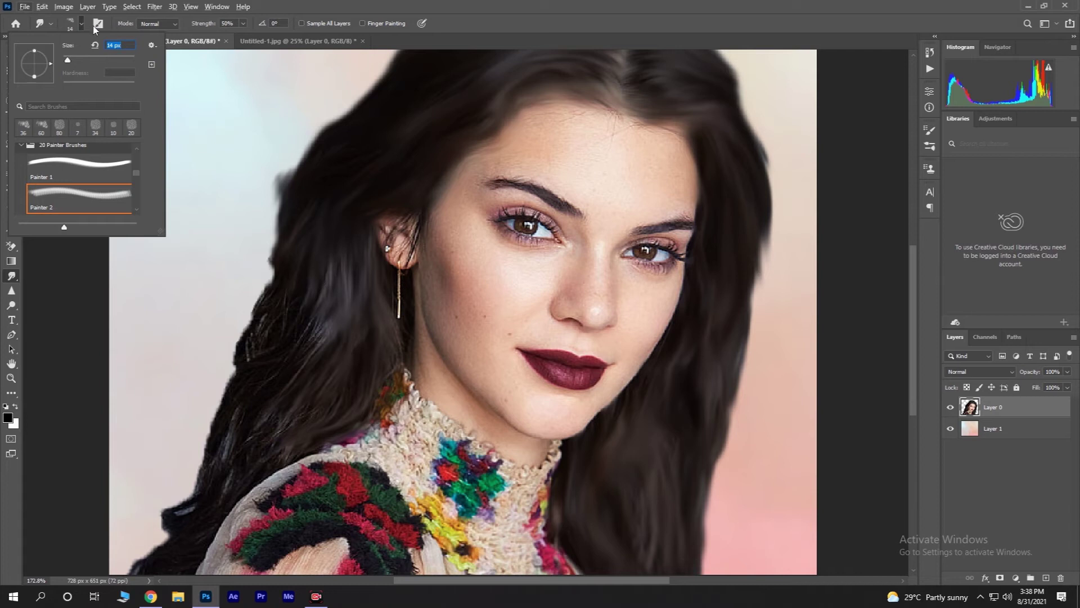
{"action": "key", "text": "Return"}
{"action": "scroll", "coordinate": [401, 281], "scroll_direction": "up", "scroll_amount": 3}
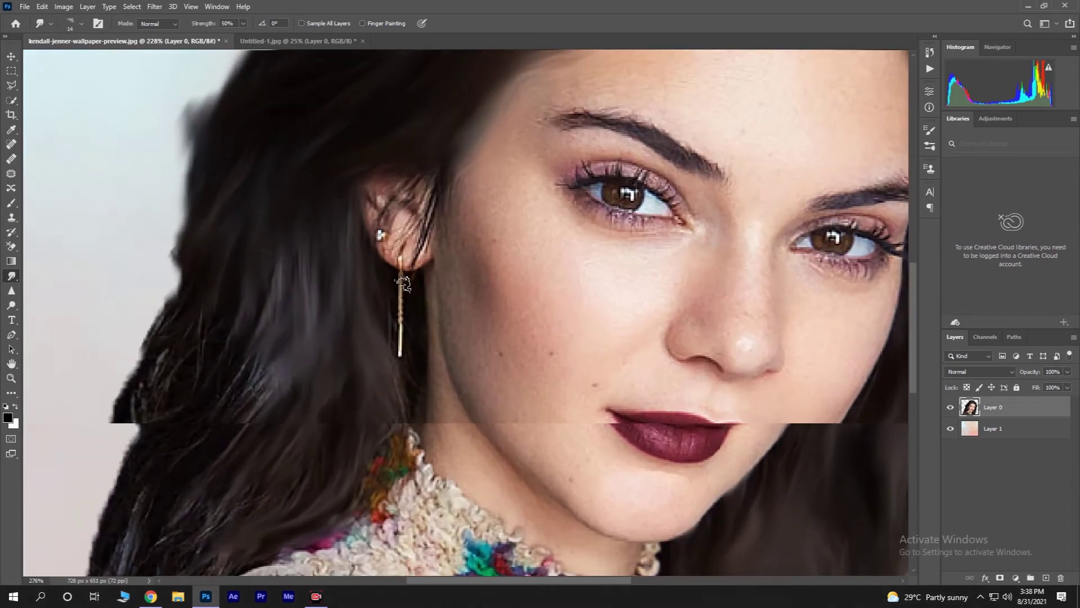
{"action": "scroll", "coordinate": [403, 284], "scroll_direction": "up", "scroll_amount": 5}
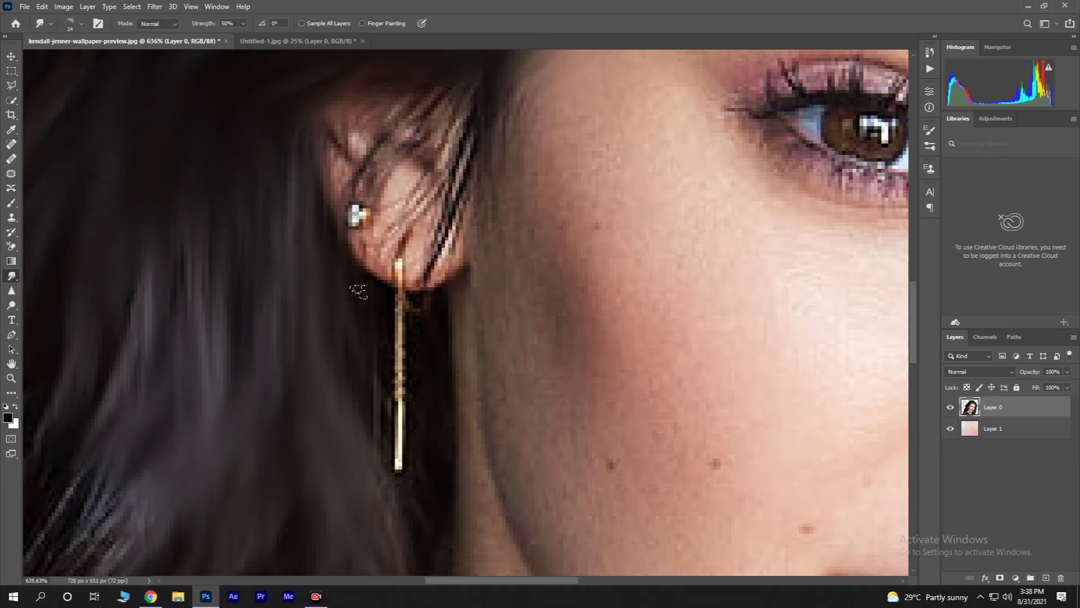
{"action": "mouse_move", "coordinate": [358, 312]}
{"action": "left_mouse_down"}
{"action": "mouse_move", "coordinate": [378, 372]}
{"action": "mouse_move", "coordinate": [357, 494]}
{"action": "left_mouse_up"}
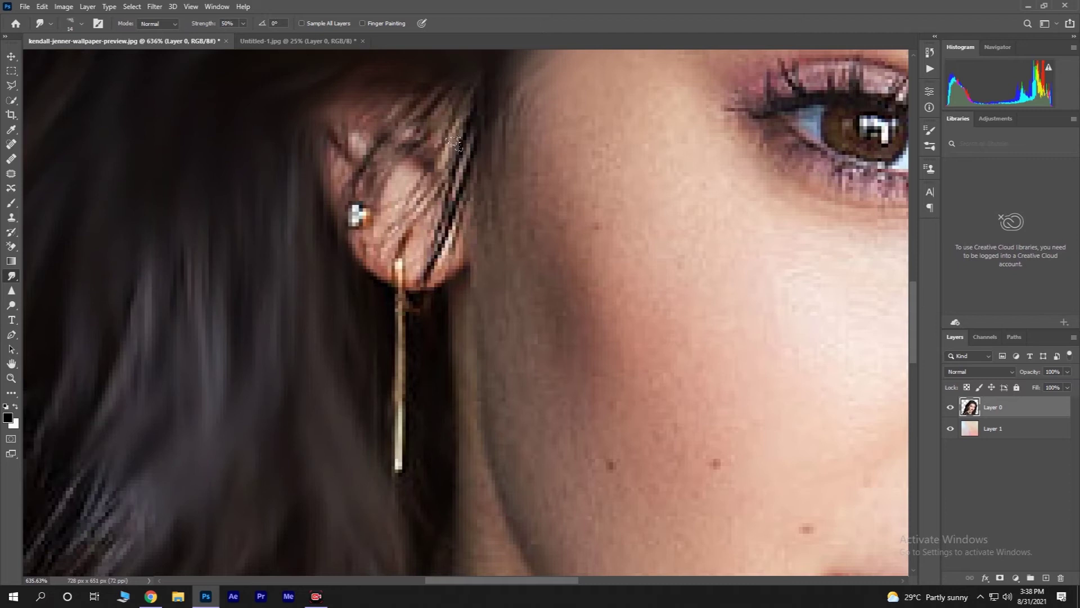
{"action": "left_click_drag", "start_coordinate": [416, 265], "coordinate": [401, 299]}
{"action": "left_click_drag", "start_coordinate": [365, 214], "coordinate": [353, 228]}
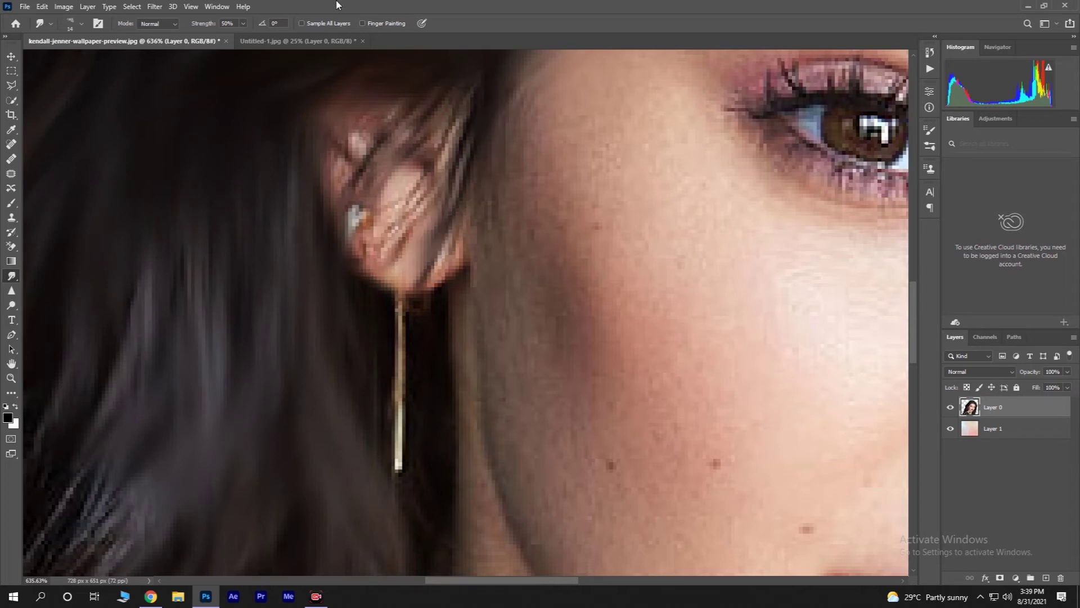
Smudge the outer hair edge level with the ear and cheek on the earring side, using the 14 px brush
{"action": "scroll", "coordinate": [338, 5], "scroll_direction": "down", "scroll_amount": 4}
{"action": "scroll", "coordinate": [321, 168], "scroll_direction": "down", "scroll_amount": 4}
{"action": "scroll", "coordinate": [314, 153], "scroll_direction": "up", "scroll_amount": 4}
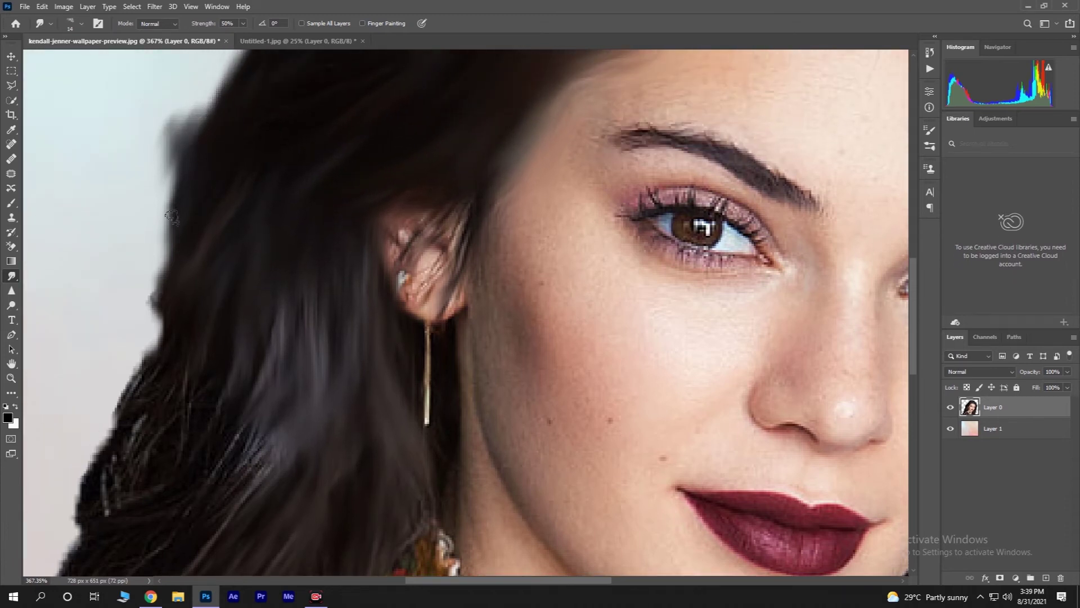
{"action": "left_click_drag", "start_coordinate": [180, 134], "coordinate": [152, 209]}
{"action": "scroll", "coordinate": [281, 56], "scroll_direction": "down", "scroll_amount": 5}
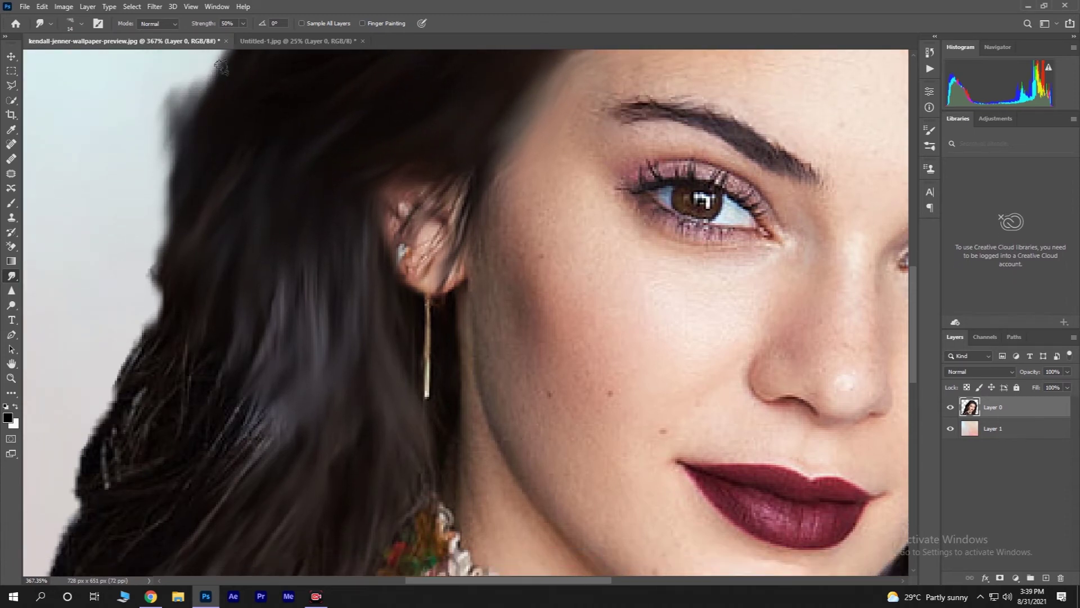
{"action": "scroll", "coordinate": [54, 242], "scroll_direction": "down", "scroll_amount": 1}
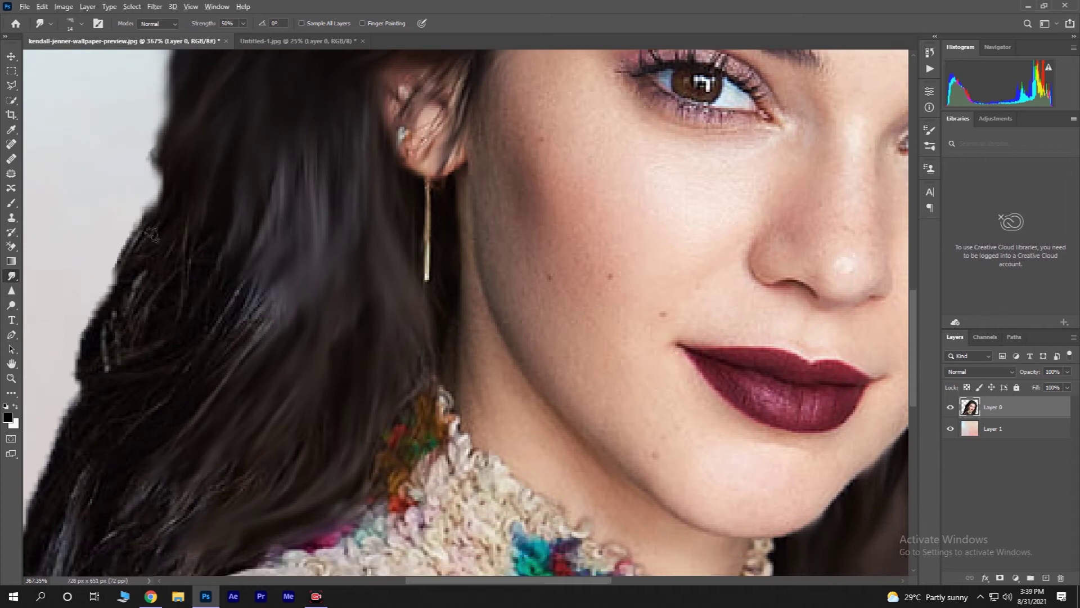
{"action": "scroll", "coordinate": [161, 234], "scroll_direction": "down", "scroll_amount": 2}
{"action": "left_click_drag", "start_coordinate": [165, 179], "coordinate": [120, 254]}
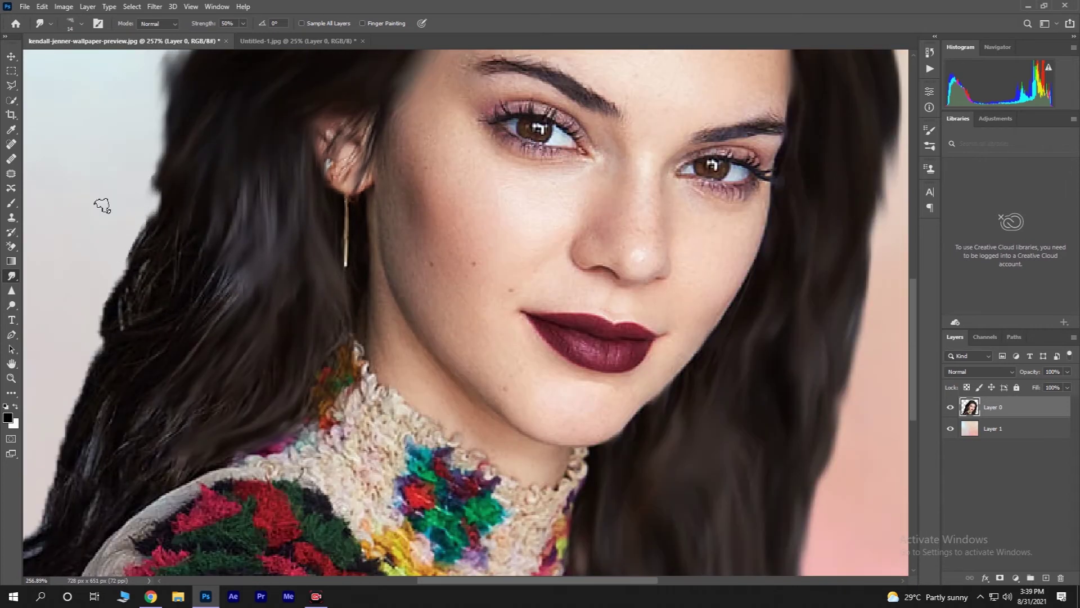
Set the smudge brush to 60 px and smudge the outer hair edge downward and outward beside the ear
{"action": "left_click", "coordinate": [80, 25]}
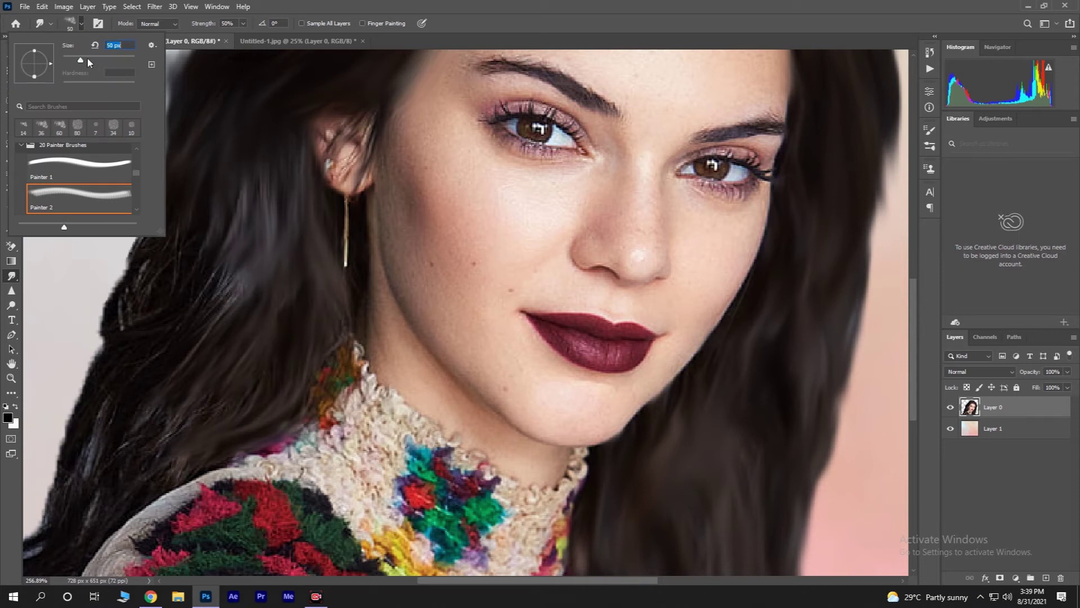
{"action": "type", "text": "60"}
{"action": "key", "text": "Return"}
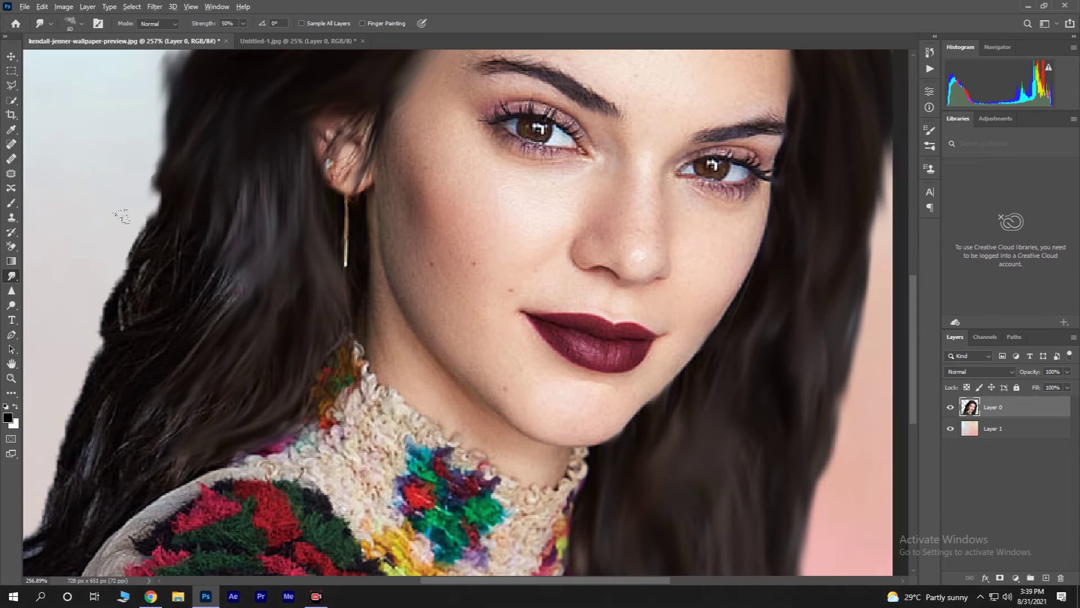
{"action": "scroll", "coordinate": [166, 199], "scroll_direction": "down", "scroll_amount": 5}
{"action": "left_click_drag", "start_coordinate": [166, 125], "coordinate": [151, 211]}
{"action": "mouse_move", "coordinate": [168, 171]}
{"action": "left_mouse_down"}
{"action": "mouse_move", "coordinate": [121, 236]}
{"action": "mouse_move", "coordinate": [93, 246]}
{"action": "mouse_move", "coordinate": [133, 204]}
{"action": "mouse_move", "coordinate": [102, 274]}
{"action": "mouse_move", "coordinate": [139, 201]}
{"action": "mouse_move", "coordinate": [111, 257]}
{"action": "left_mouse_up"}
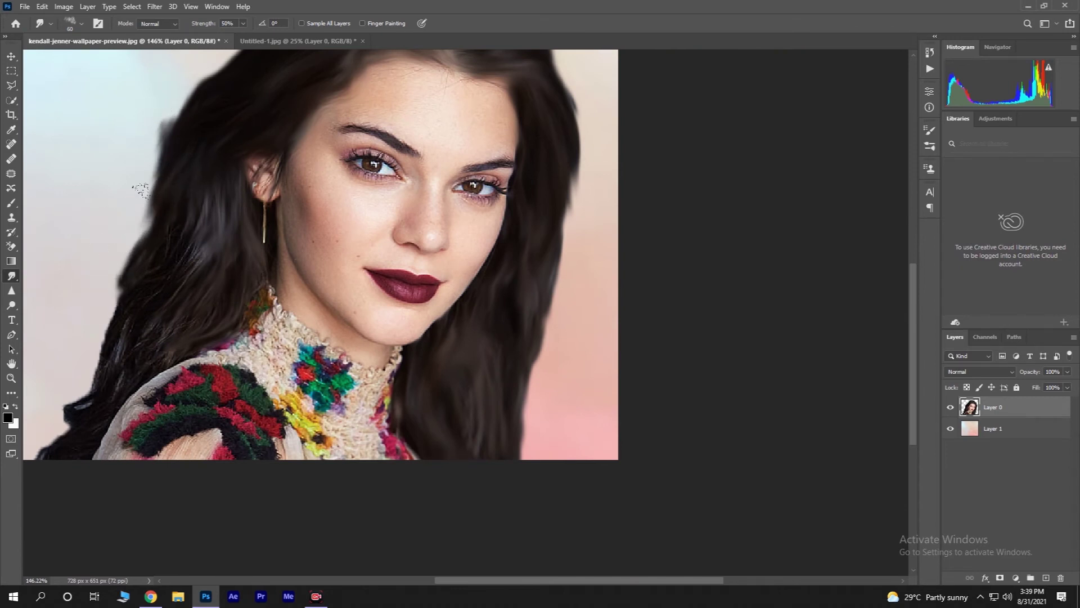
{"action": "left_click_drag", "start_coordinate": [137, 180], "coordinate": [114, 224]}
{"action": "mouse_move", "coordinate": [191, 72]}
{"action": "left_mouse_down"}
{"action": "mouse_move", "coordinate": [128, 173]}
{"action": "mouse_move", "coordinate": [136, 137]}
{"action": "left_mouse_up"}
{"action": "left_click_drag", "start_coordinate": [151, 176], "coordinate": [101, 235]}
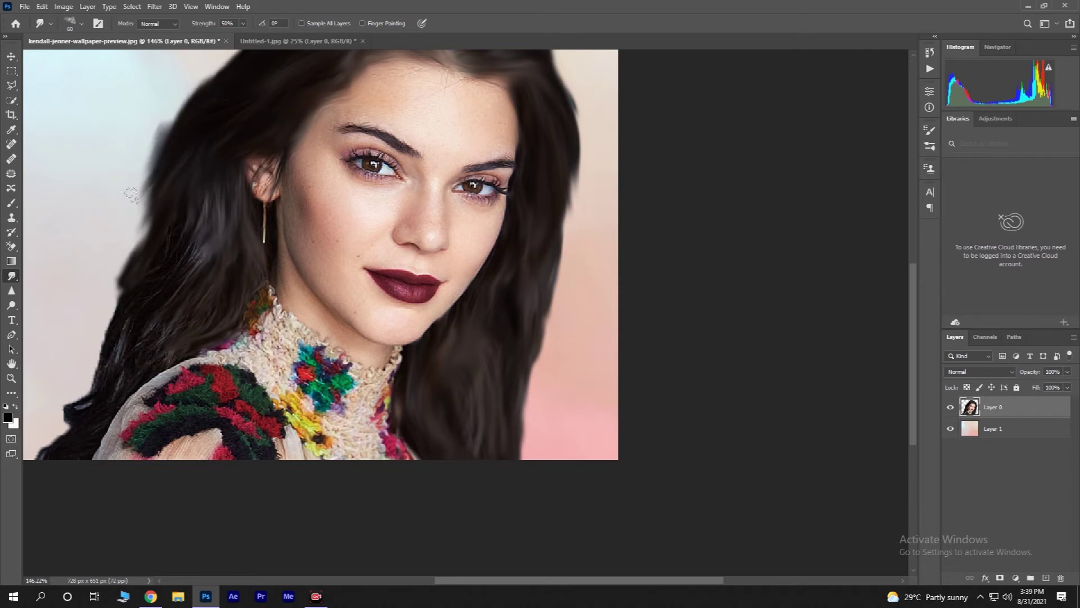
{"action": "left_click_drag", "start_coordinate": [147, 185], "coordinate": [73, 255]}
Smudge the remaining sharp strands below the earring and along the outer edge down to the shoulder
{"action": "left_click_drag", "start_coordinate": [190, 233], "coordinate": [143, 308]}
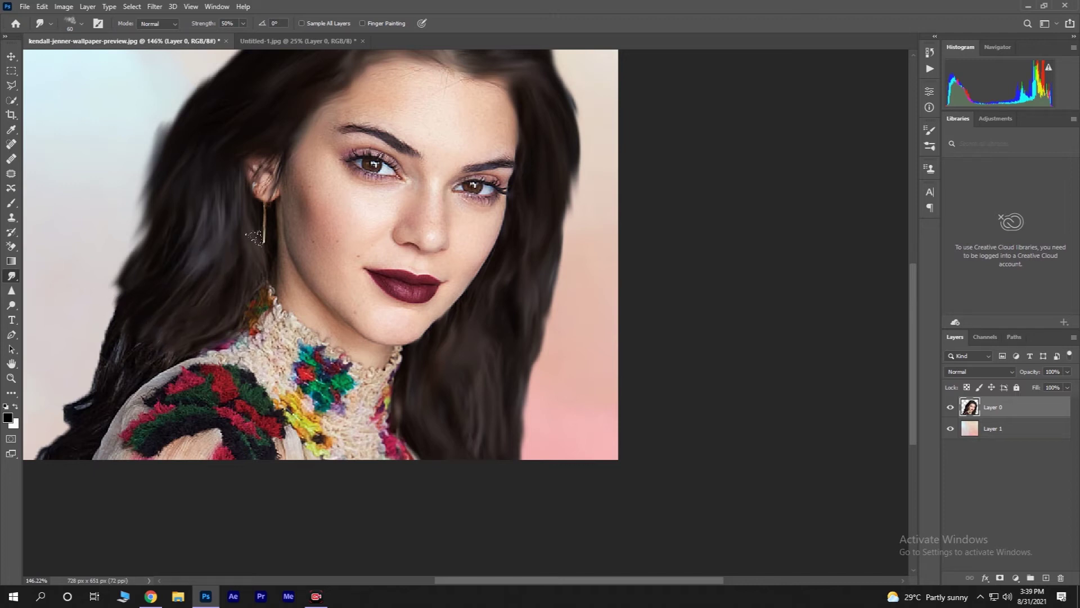
{"action": "left_click_drag", "start_coordinate": [243, 238], "coordinate": [230, 283]}
{"action": "scroll", "coordinate": [153, 291], "scroll_direction": "down", "scroll_amount": 2}
{"action": "left_click_drag", "start_coordinate": [117, 317], "coordinate": [63, 377]}
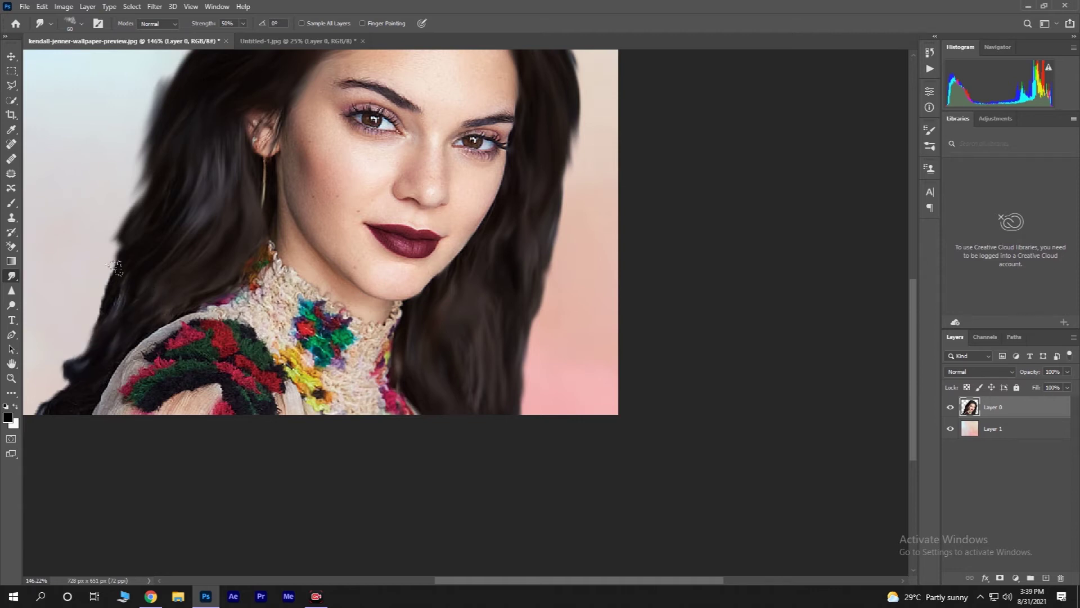
{"action": "scroll", "coordinate": [113, 289], "scroll_direction": "down", "scroll_amount": 1}
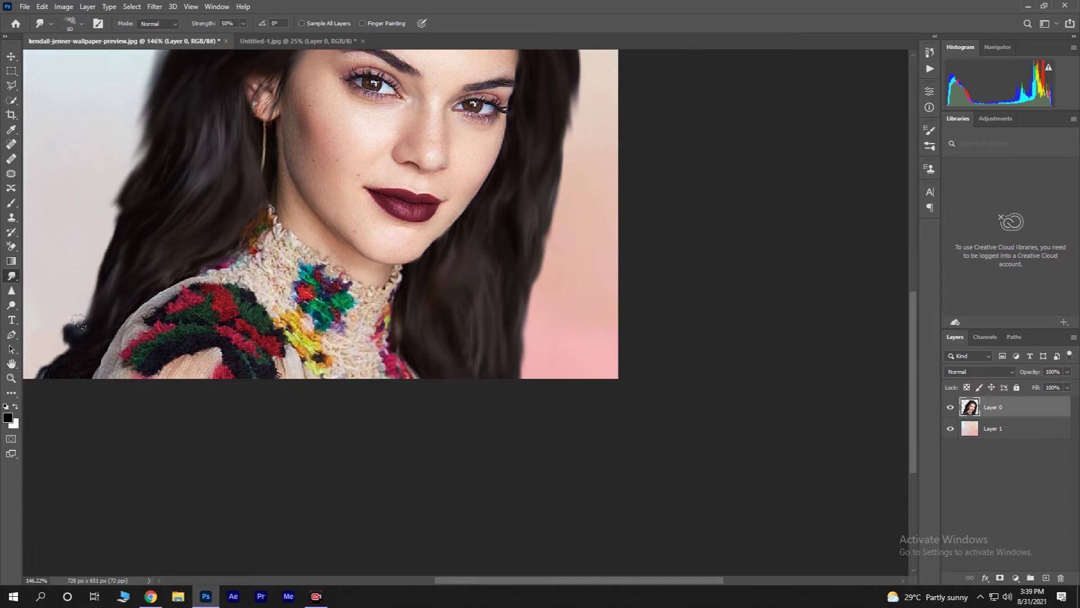
Smudge the hair ends beside the embroidered shoulder outward to the bottom corner of the portrait
{"action": "scroll", "coordinate": [90, 330], "scroll_direction": "left", "scroll_amount": 1}
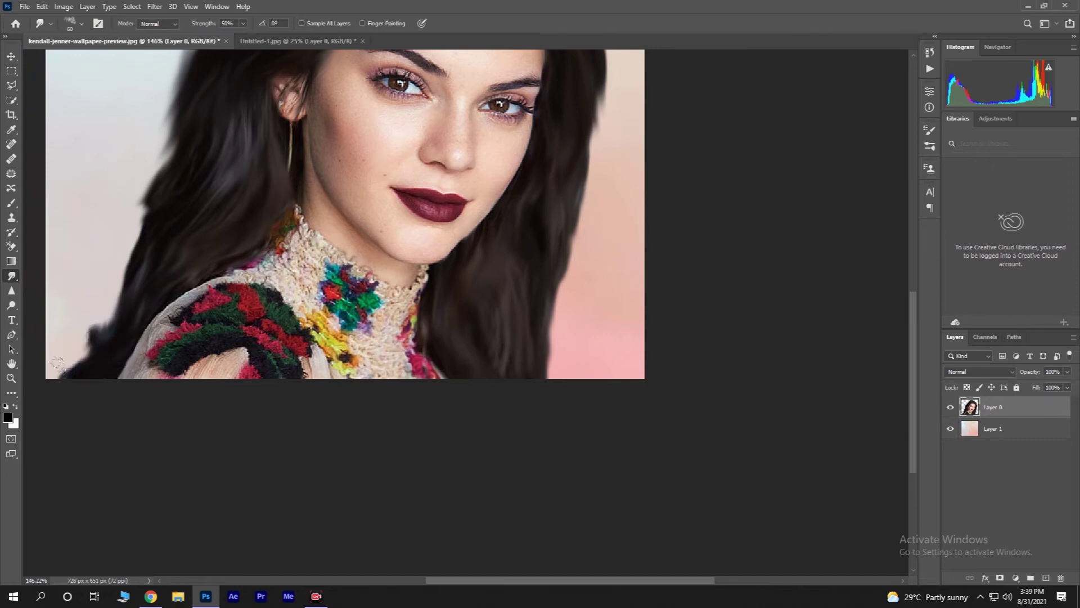
{"action": "left_click_drag", "start_coordinate": [76, 336], "coordinate": [62, 366]}
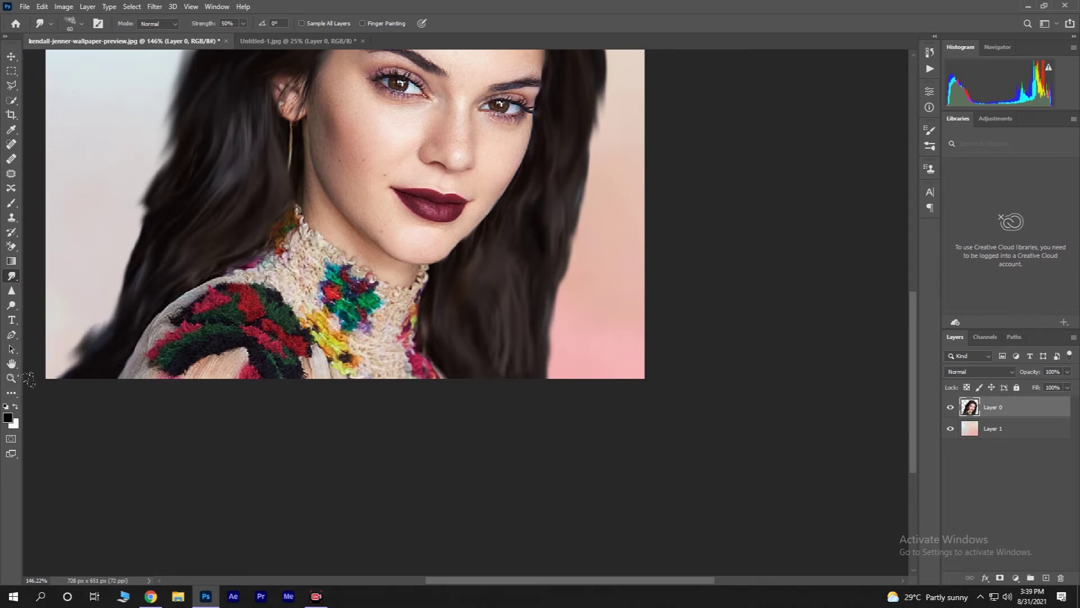
{"action": "left_click_drag", "start_coordinate": [87, 326], "coordinate": [33, 388]}
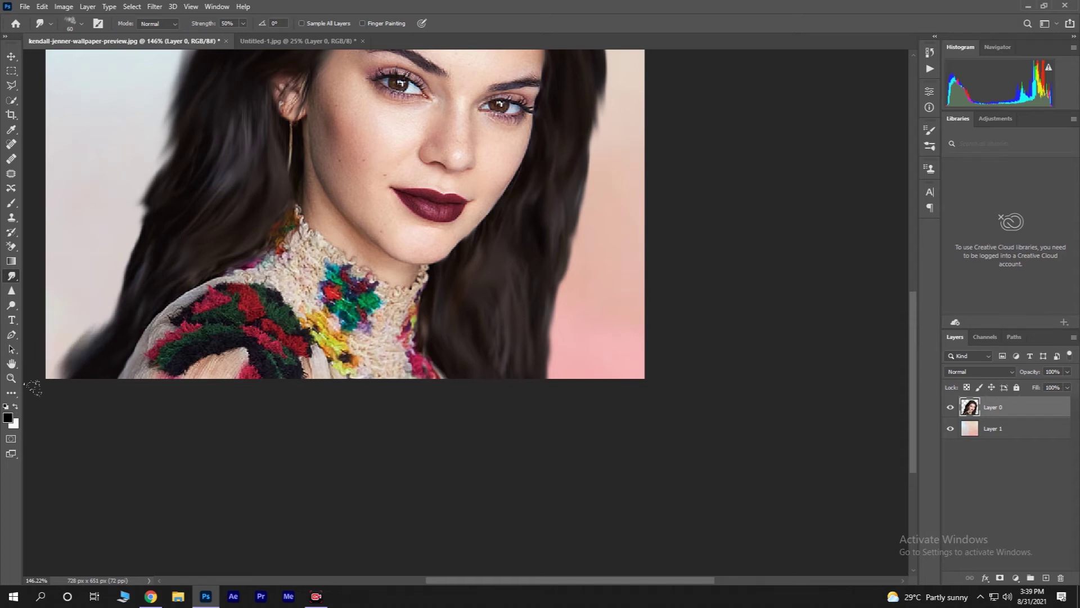
{"action": "left_click_drag", "start_coordinate": [55, 346], "coordinate": [30, 414]}
{"action": "left_click_drag", "start_coordinate": [69, 333], "coordinate": [62, 380]}
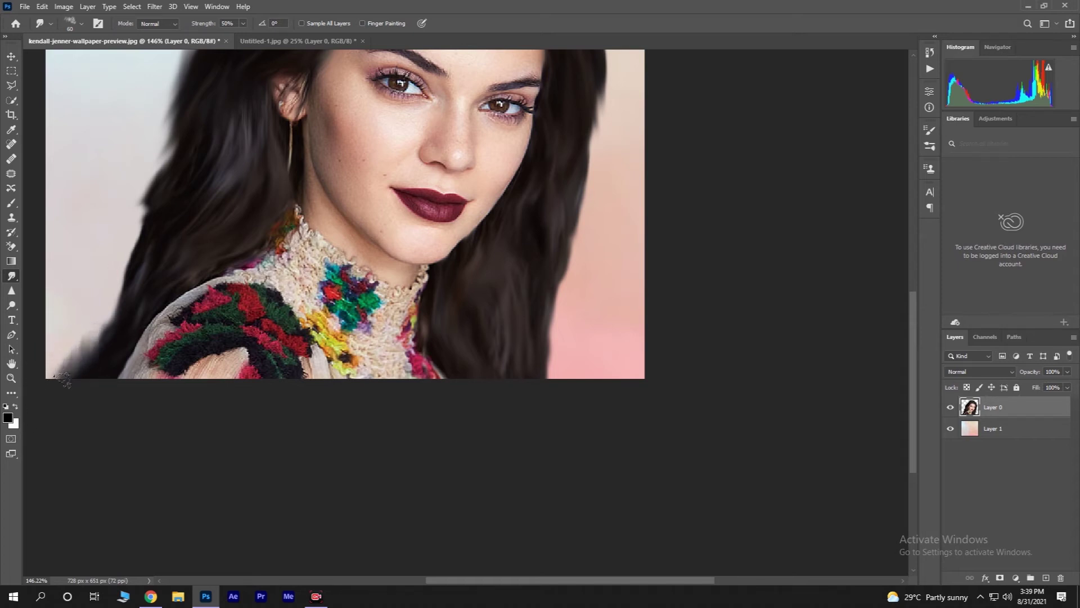
{"action": "left_click_drag", "start_coordinate": [136, 275], "coordinate": [26, 397]}
Smooth the outer hair contour on the earring side with long downward smudge strokes from ear level to the shoulder
{"action": "left_click_drag", "start_coordinate": [126, 208], "coordinate": [109, 241]}
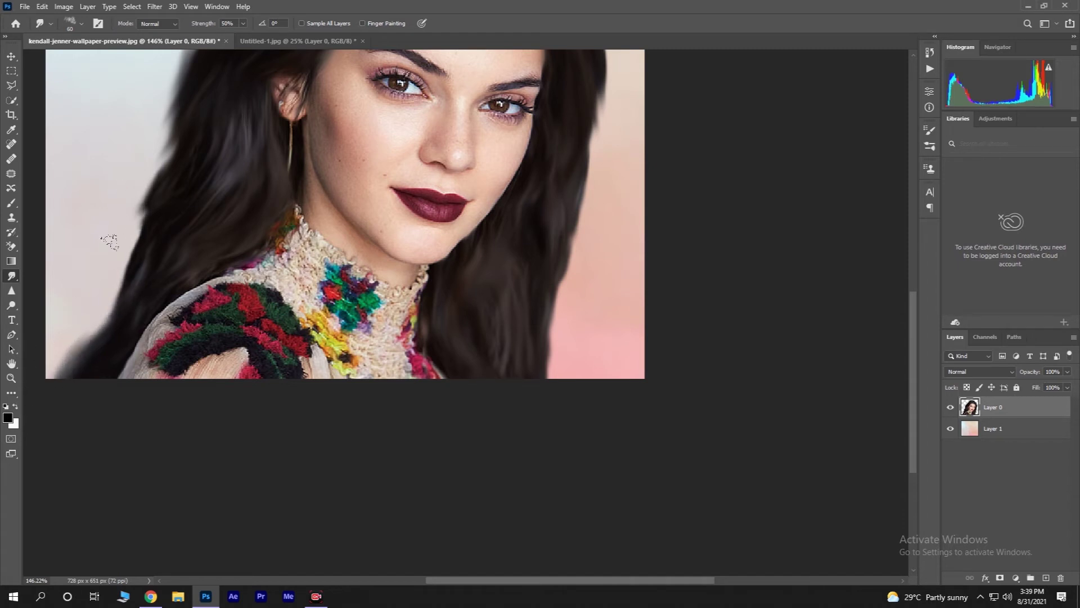
{"action": "left_click_drag", "start_coordinate": [113, 185], "coordinate": [101, 306]}
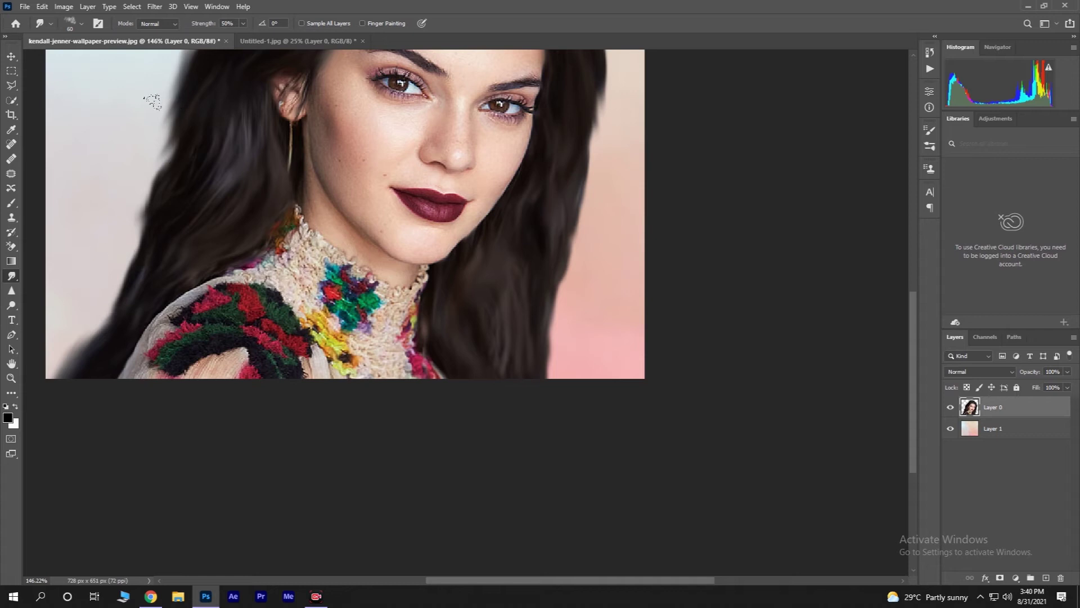
{"action": "scroll", "coordinate": [178, 137], "scroll_direction": "down", "scroll_amount": 4}
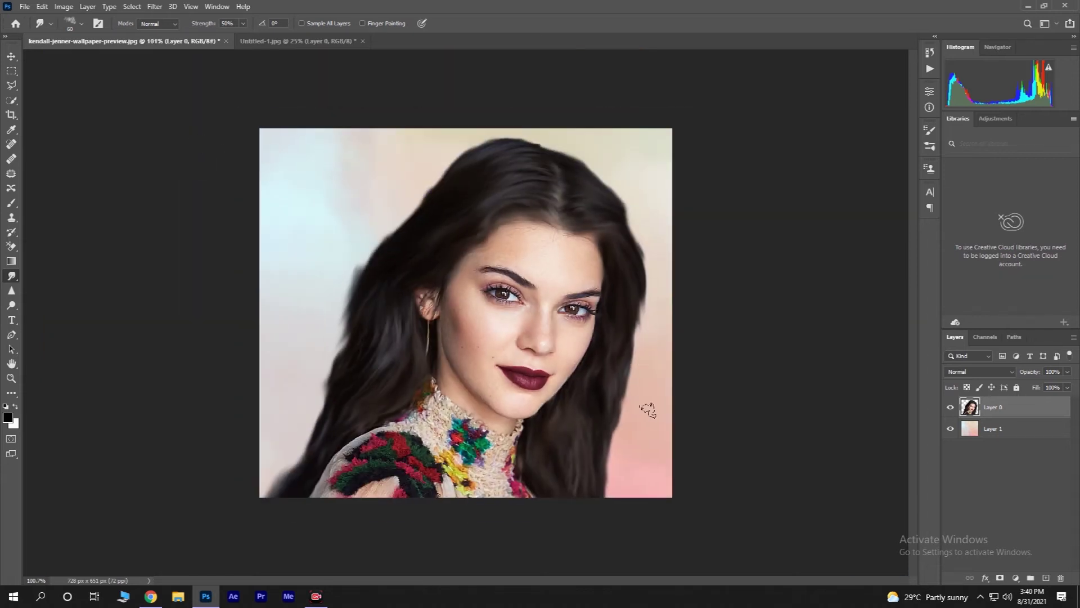
{"action": "left_click_drag", "start_coordinate": [347, 252], "coordinate": [325, 345]}
{"action": "mouse_move", "coordinate": [331, 273]}
{"action": "left_mouse_down"}
{"action": "mouse_move", "coordinate": [336, 333]}
{"action": "mouse_move", "coordinate": [323, 409]}
{"action": "left_mouse_up"}
{"action": "left_click_drag", "start_coordinate": [358, 242], "coordinate": [336, 318]}
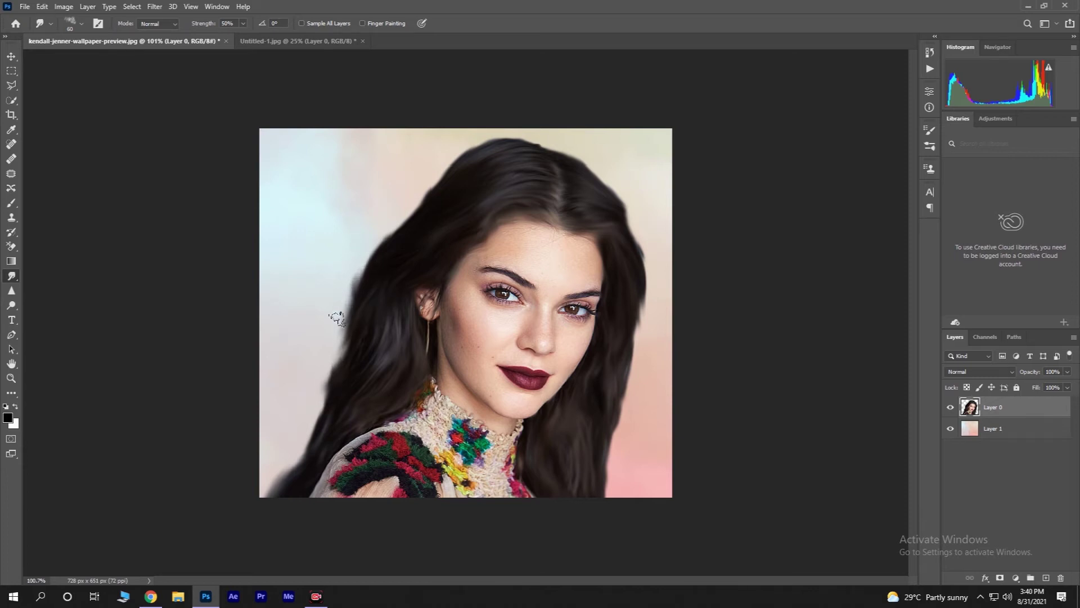
Refine the blurred outer hair edge on the earring side with two more downward smudge strokes
{"action": "left_click_drag", "start_coordinate": [345, 270], "coordinate": [321, 362]}
{"action": "left_click_drag", "start_coordinate": [325, 284], "coordinate": [297, 418]}
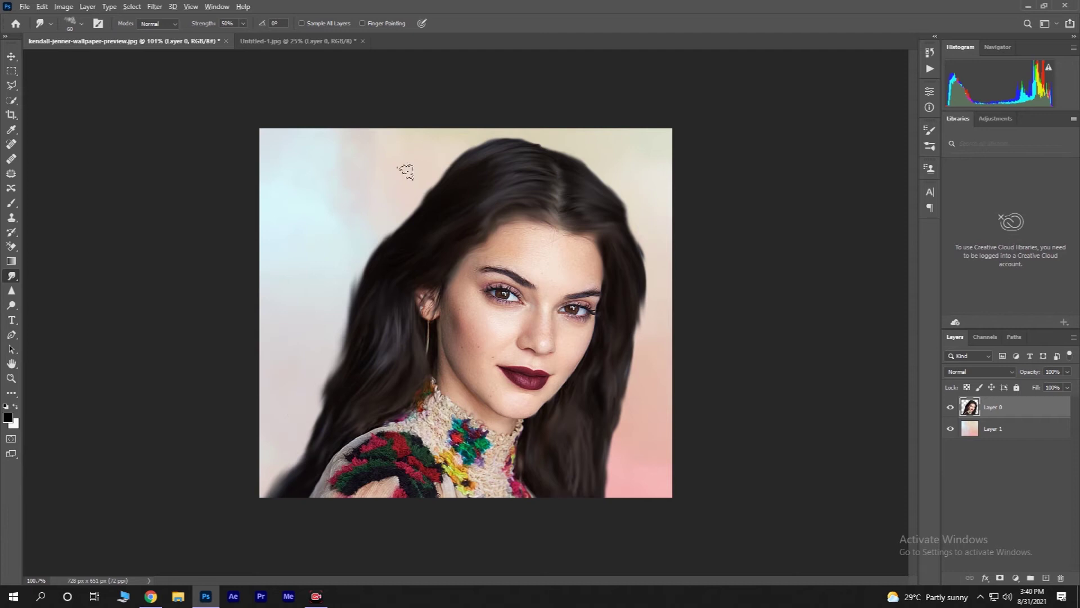
{"action": "scroll", "coordinate": [405, 171], "scroll_direction": "down", "scroll_amount": 1}
{"action": "scroll", "coordinate": [550, 460], "scroll_direction": "up", "scroll_amount": 3}
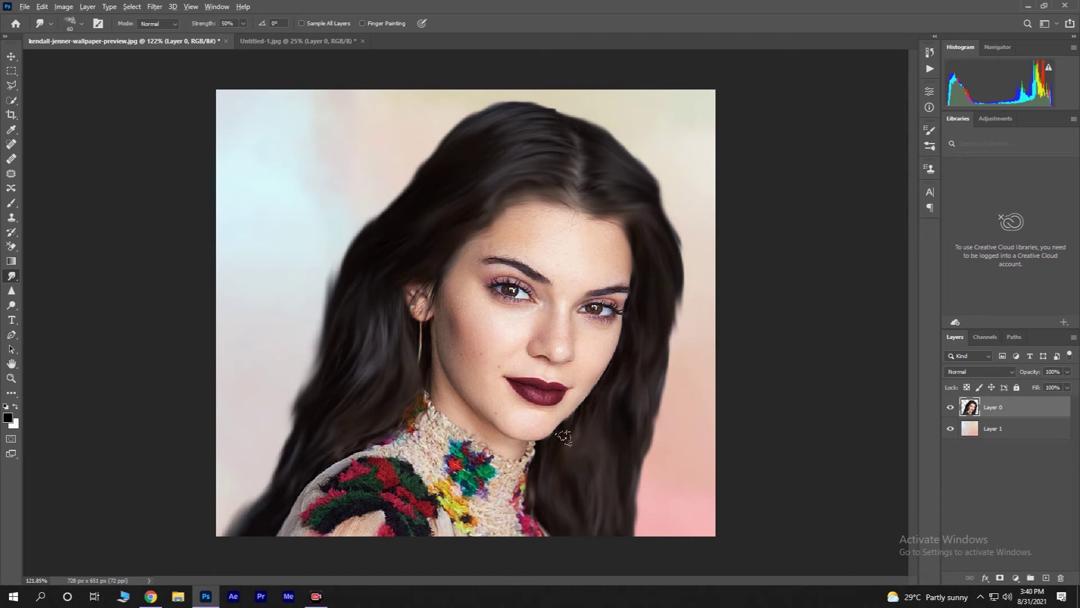
{"action": "scroll", "coordinate": [563, 436], "scroll_direction": "down", "scroll_amount": 3}
{"action": "scroll", "coordinate": [195, 162], "scroll_direction": "up", "scroll_amount": 2}
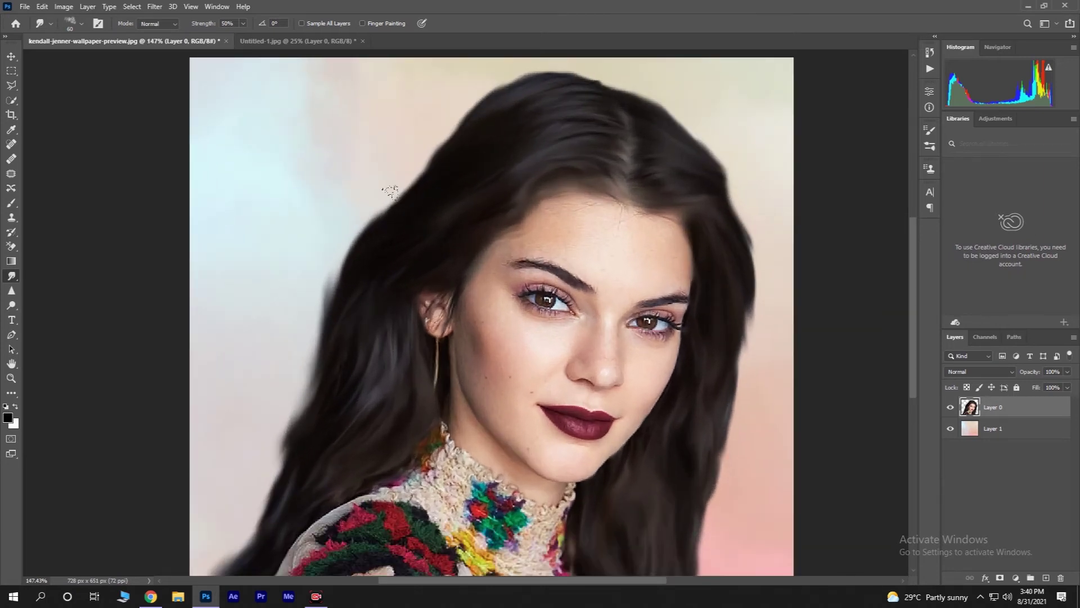
Switch the smudge brush to the Pastel Dark 118 pixels preset from the digital painting brushes
{"action": "left_click", "coordinate": [82, 24]}
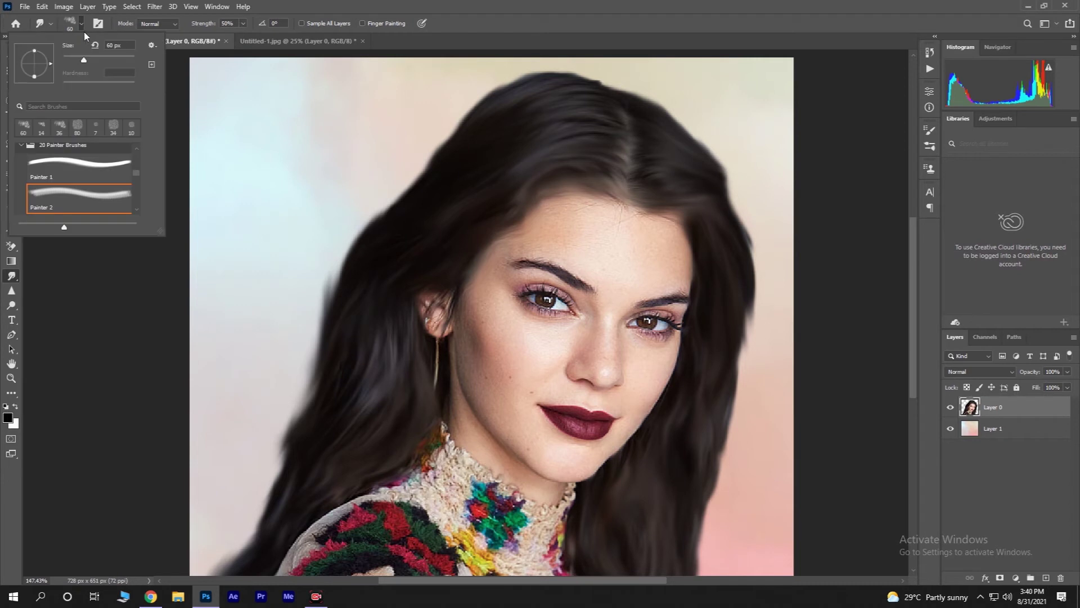
{"action": "left_click", "coordinate": [21, 146]}
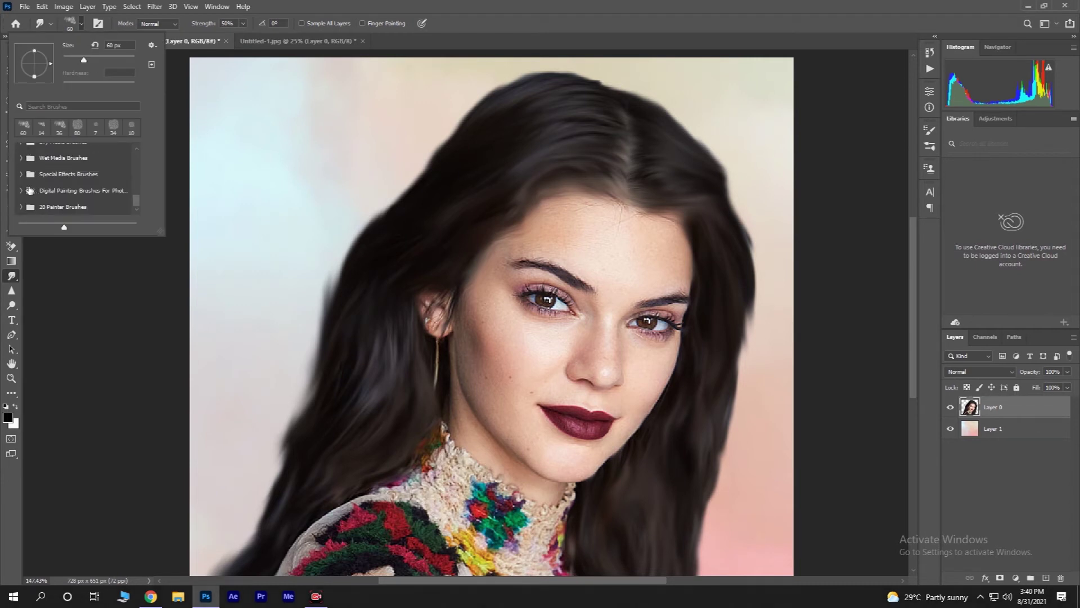
{"action": "left_click", "coordinate": [20, 193]}
{"action": "scroll", "coordinate": [57, 183], "scroll_direction": "down", "scroll_amount": 3}
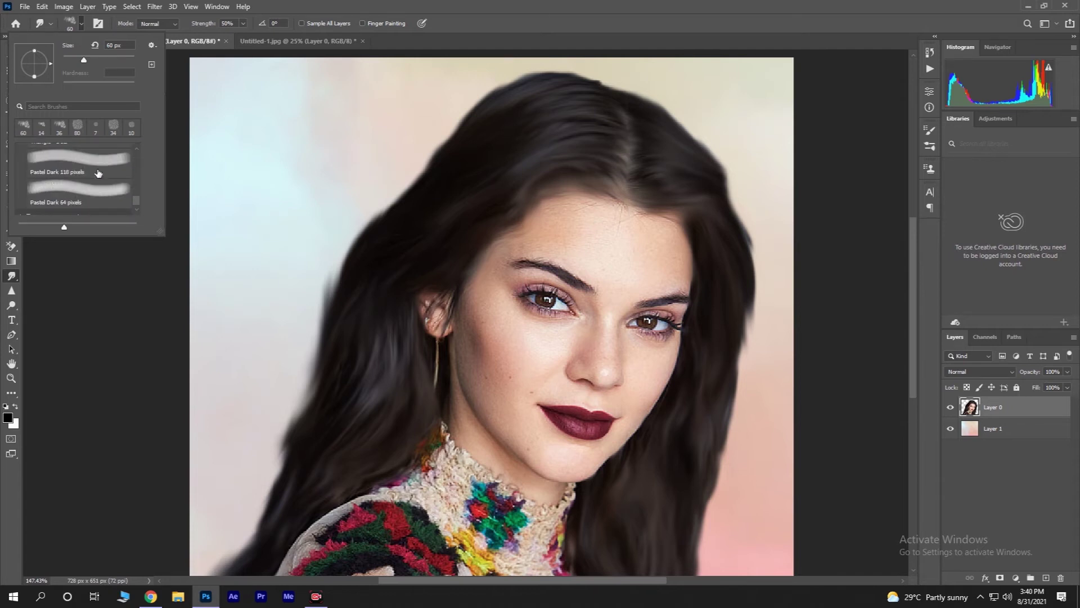
{"action": "double_click", "coordinate": [79, 171]}
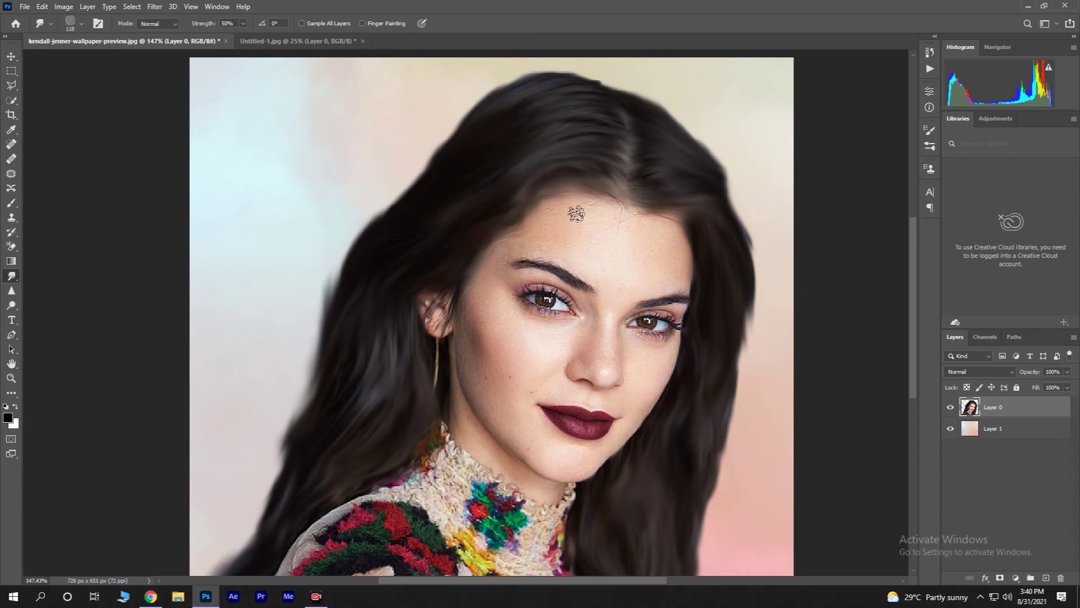
Try the large brush across the face, undo that smudge, and set the brush size to 20 px
{"action": "left_click_drag", "start_coordinate": [588, 287], "coordinate": [543, 307]}
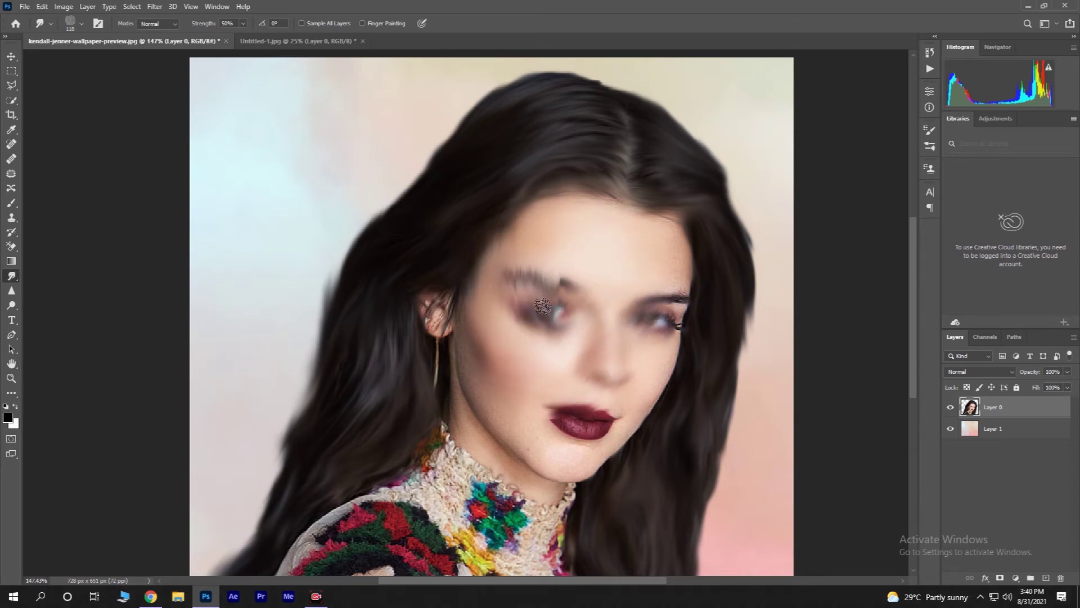
{"action": "key", "text": "ctrl+z"}
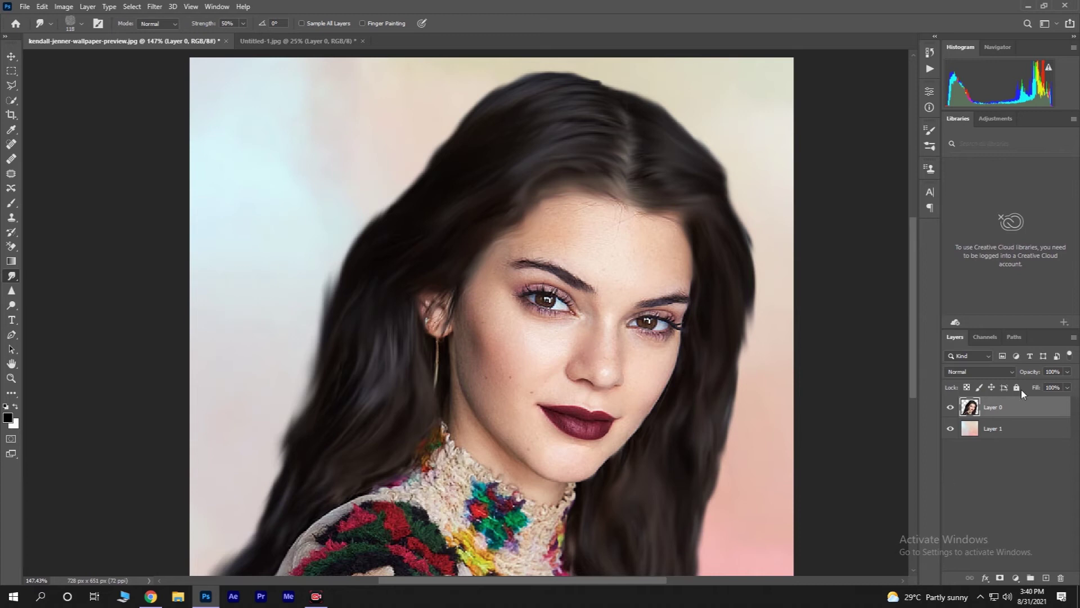
{"action": "left_click", "coordinate": [79, 25]}
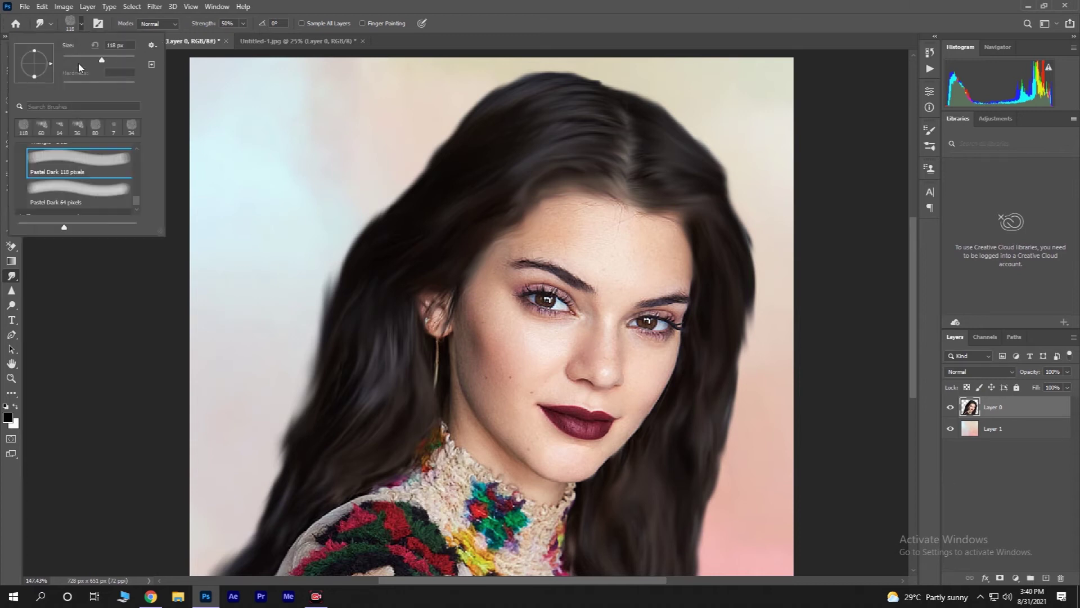
{"action": "type", "text": "20"}
{"action": "key", "text": "Return"}
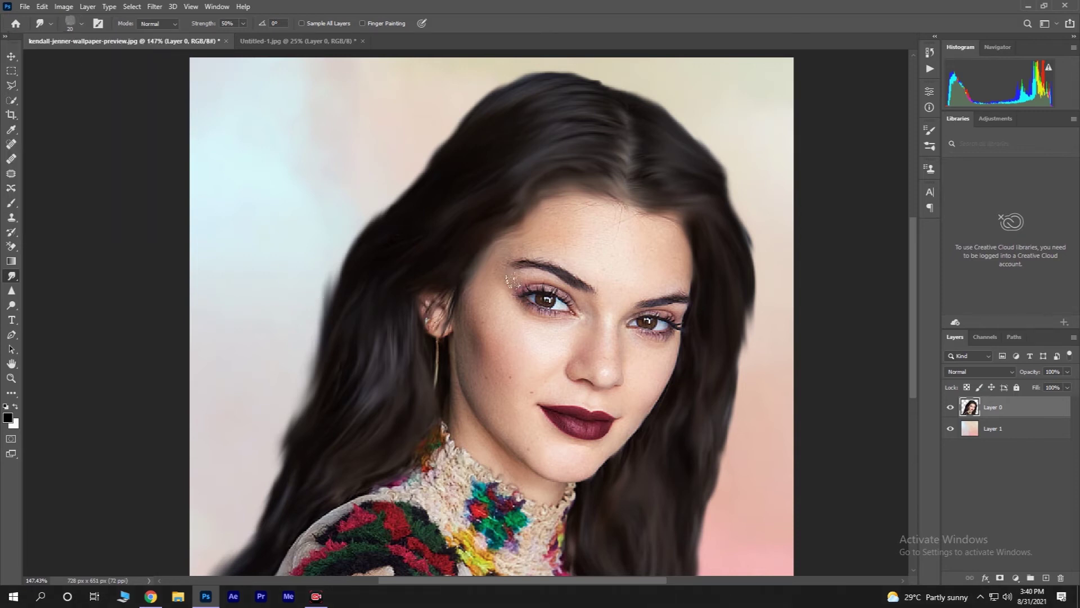
Smooth the forehead skin and soften the eyelids and lashes of both eyes with smudge strokes
{"action": "scroll", "coordinate": [602, 226], "scroll_direction": "up", "scroll_amount": 4}
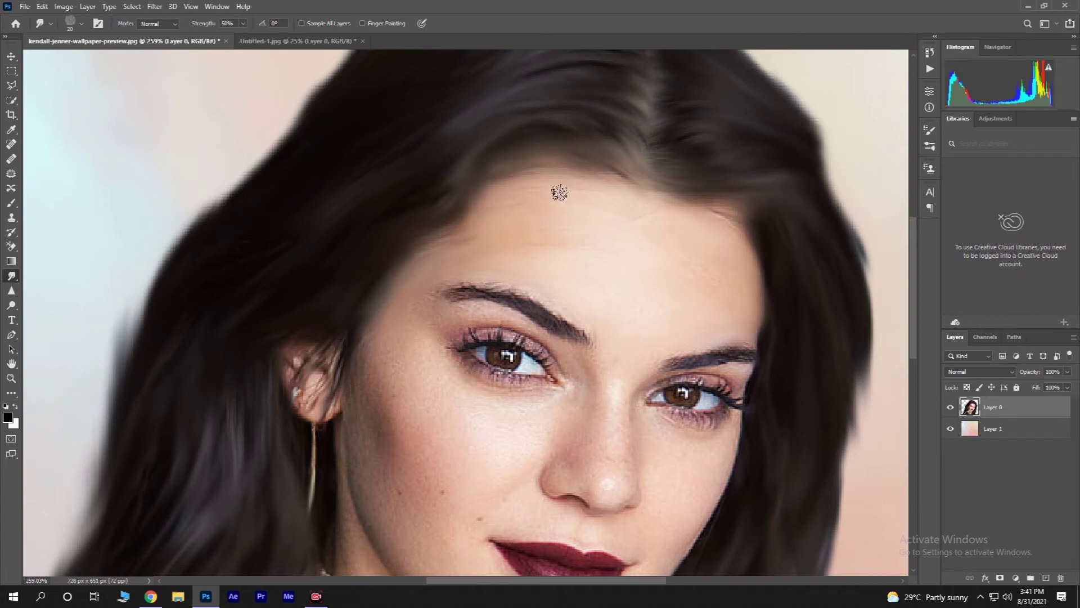
{"action": "scroll", "coordinate": [475, 239], "scroll_direction": "down", "scroll_amount": 3}
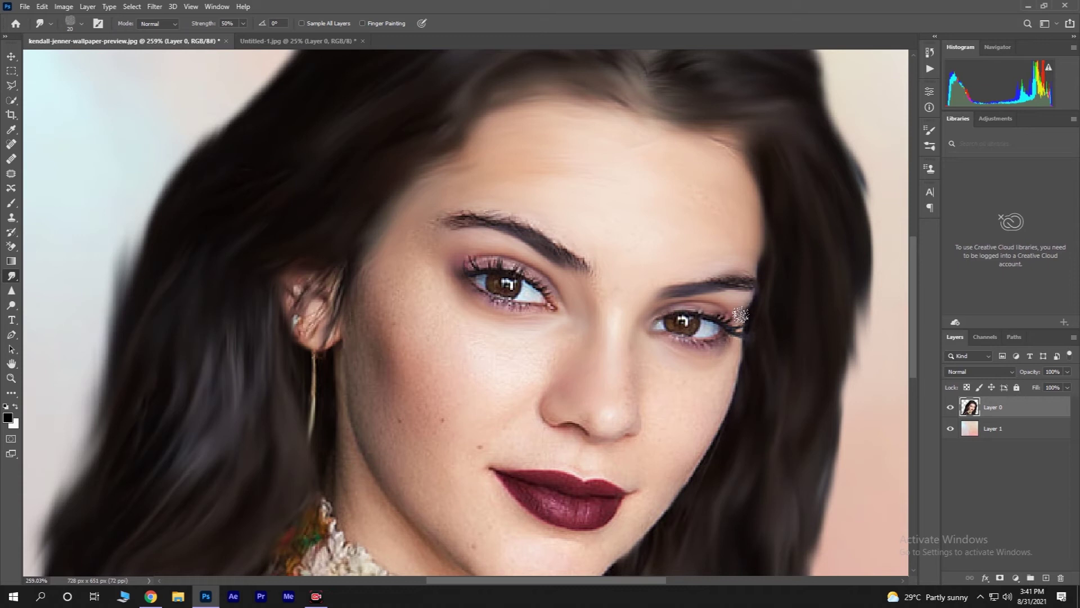
{"action": "scroll", "coordinate": [507, 265], "scroll_direction": "up", "scroll_amount": 2}
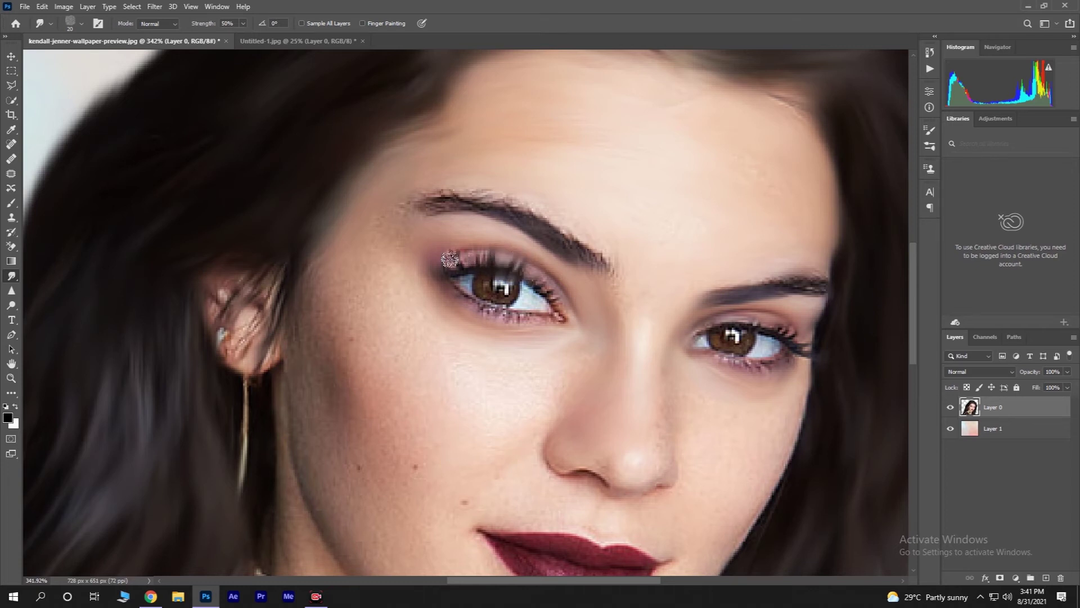
{"action": "mouse_move", "coordinate": [524, 279]}
{"action": "left_mouse_down"}
{"action": "mouse_move", "coordinate": [551, 286]}
{"action": "mouse_move", "coordinate": [468, 309]}
{"action": "mouse_move", "coordinate": [443, 282]}
{"action": "mouse_move", "coordinate": [499, 311]}
{"action": "left_mouse_up"}
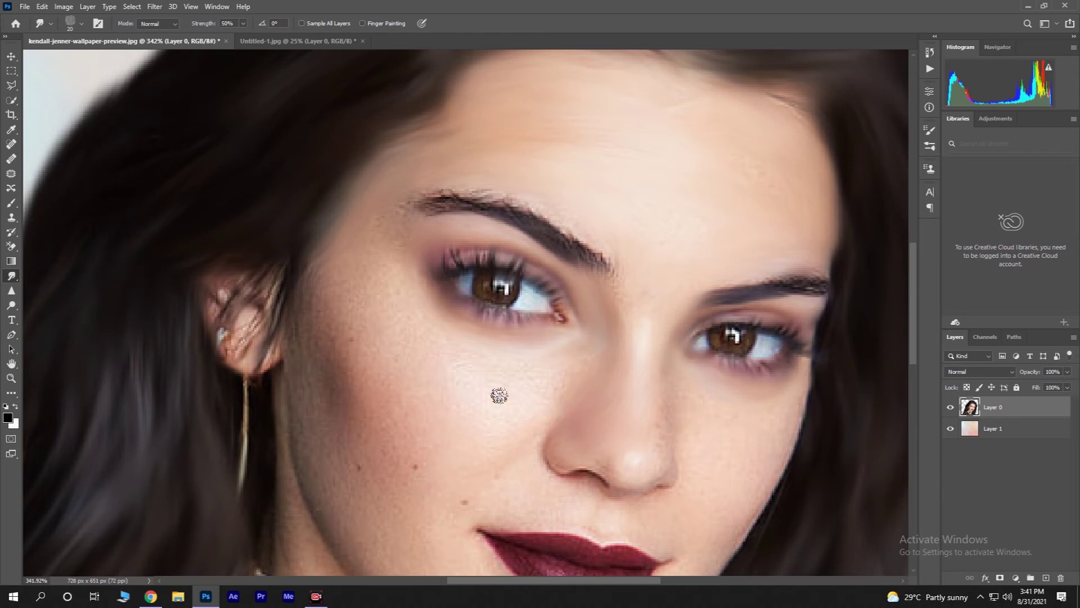
Smudge the skin of the lower face smooth, covering the cheek, chin and area around the lips
{"action": "scroll", "coordinate": [496, 394], "scroll_direction": "down", "scroll_amount": 3}
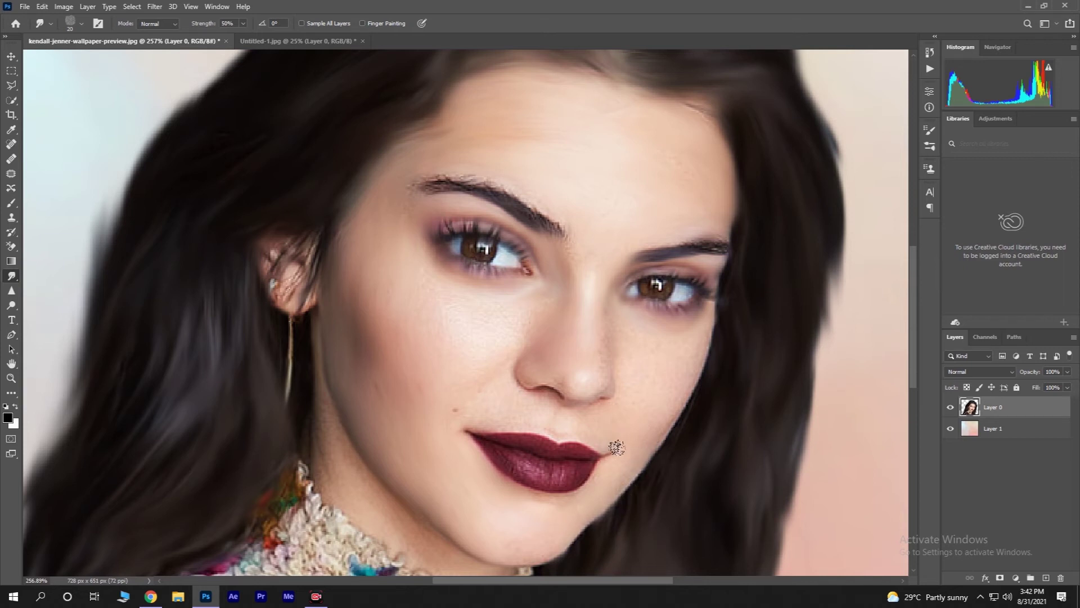
{"action": "scroll", "coordinate": [603, 465], "scroll_direction": "up", "scroll_amount": 2}
{"action": "scroll", "coordinate": [589, 445], "scroll_direction": "down", "scroll_amount": 1}
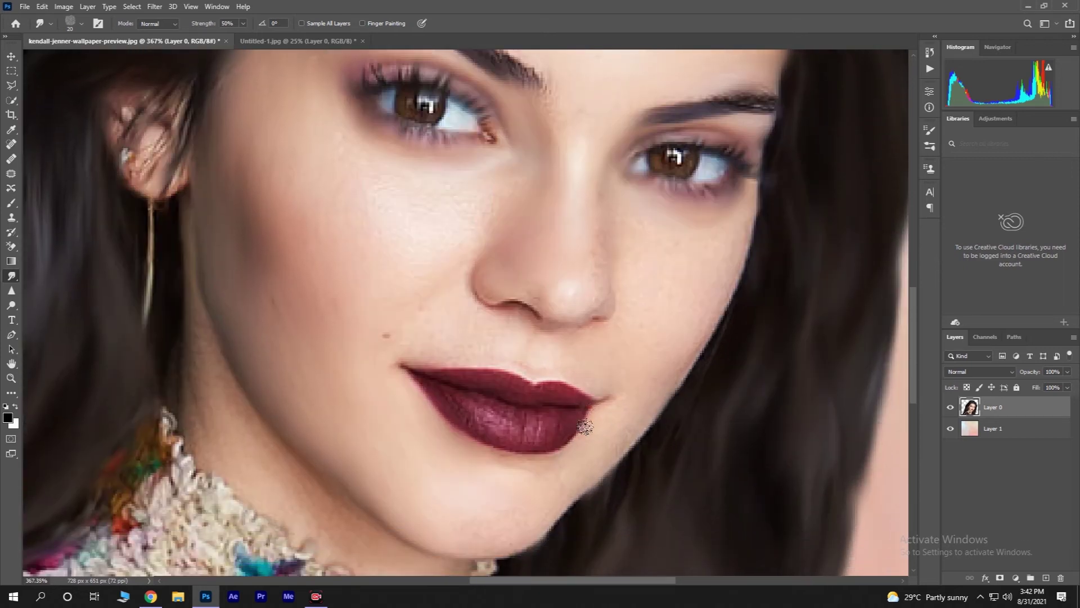
{"action": "scroll", "coordinate": [585, 427], "scroll_direction": "down", "scroll_amount": 1}
{"action": "scroll", "coordinate": [569, 403], "scroll_direction": "up", "scroll_amount": 2}
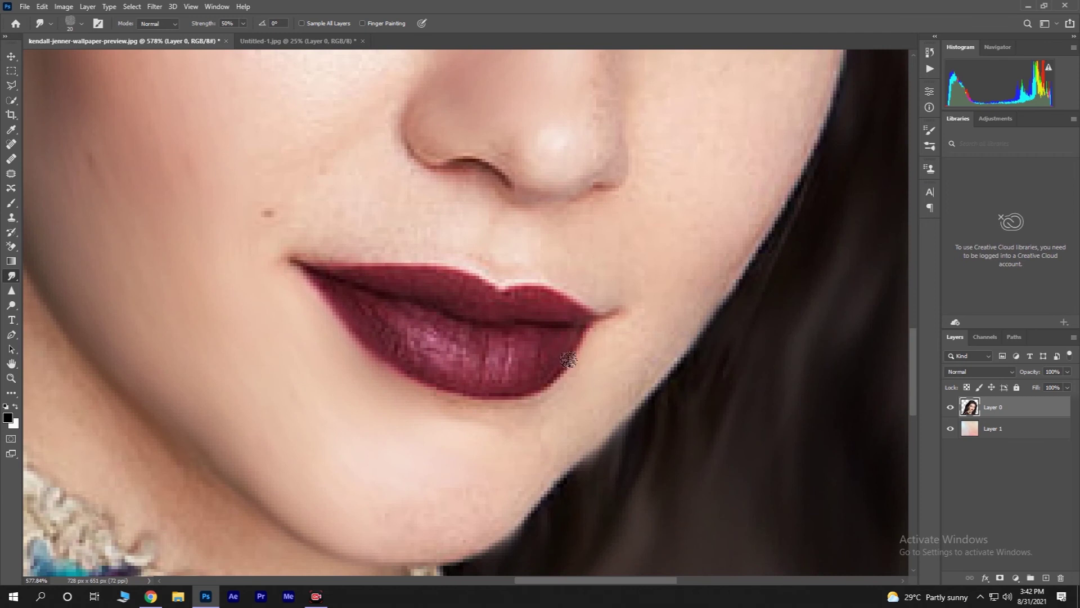
{"action": "left_click_drag", "start_coordinate": [304, 252], "coordinate": [272, 205]}
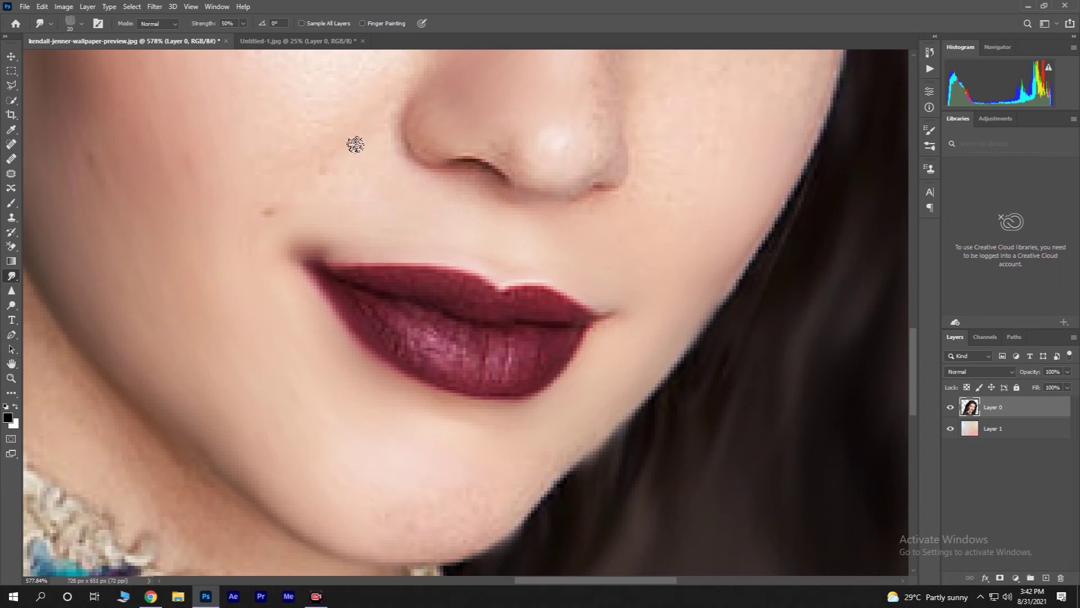
Blend the cheek on the earring side from below the eye down to the corner of the mouth
{"action": "scroll", "coordinate": [268, 174], "scroll_direction": "up", "scroll_amount": 3}
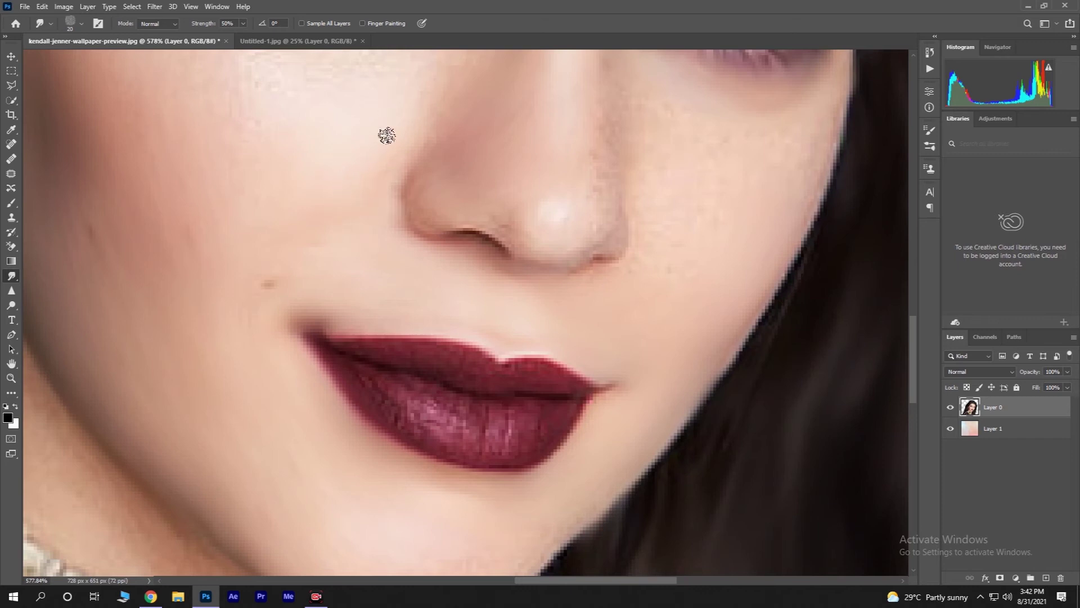
{"action": "scroll", "coordinate": [339, 200], "scroll_direction": "up", "scroll_amount": 5}
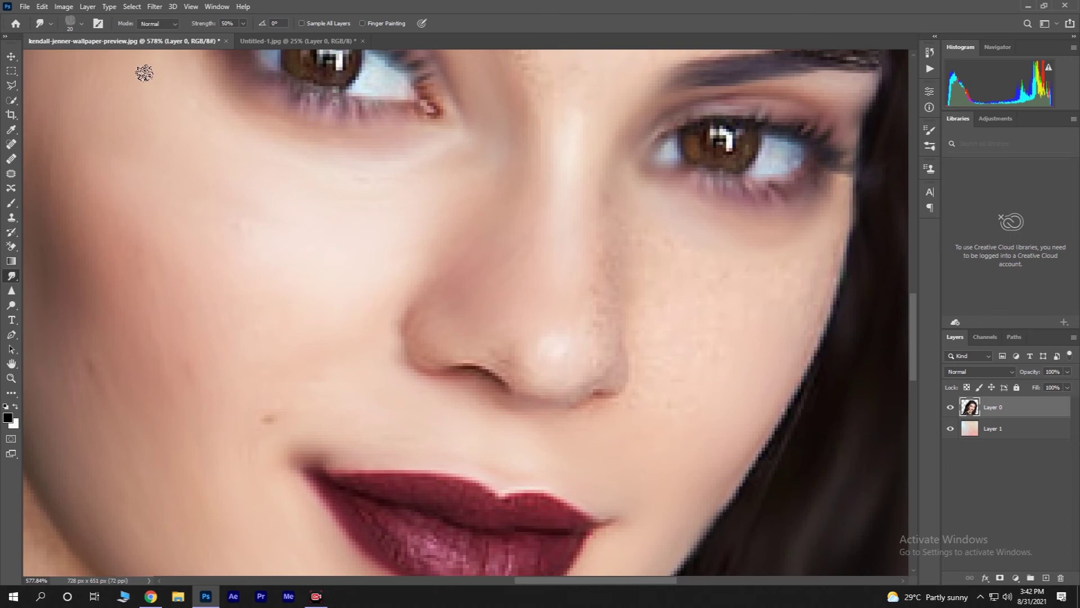
{"action": "left_click_drag", "start_coordinate": [76, 332], "coordinate": [97, 360]}
{"action": "left_click_drag", "start_coordinate": [248, 434], "coordinate": [329, 484]}
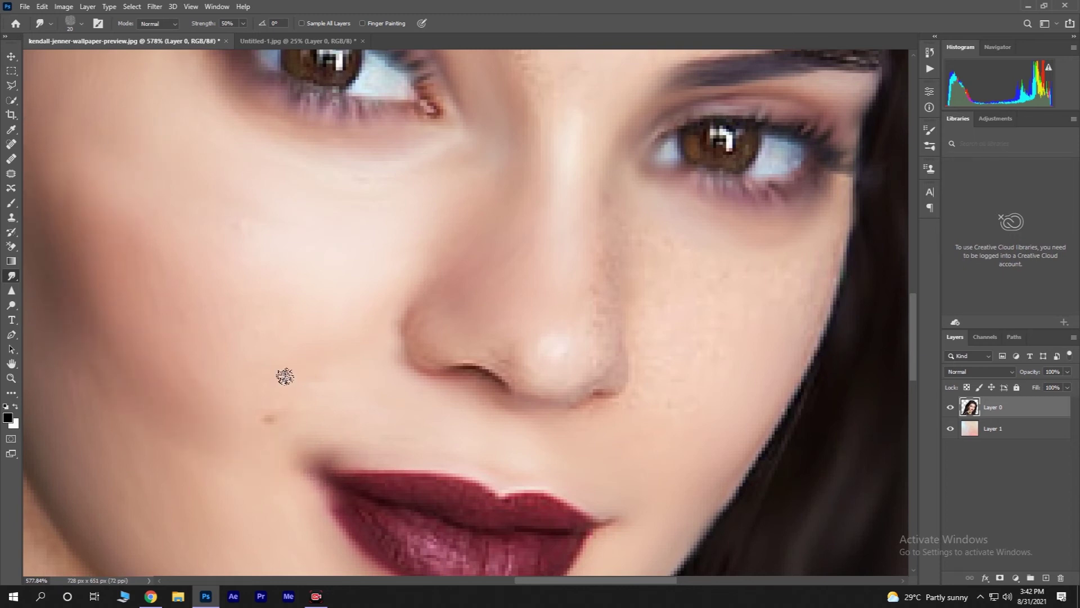
Smooth the skin texture on the nose and the far cheek with smudge strokes
{"action": "mouse_move", "coordinate": [559, 308]}
{"action": "left_mouse_down"}
{"action": "mouse_move", "coordinate": [545, 334]}
{"action": "mouse_move", "coordinate": [422, 299]}
{"action": "left_mouse_up"}
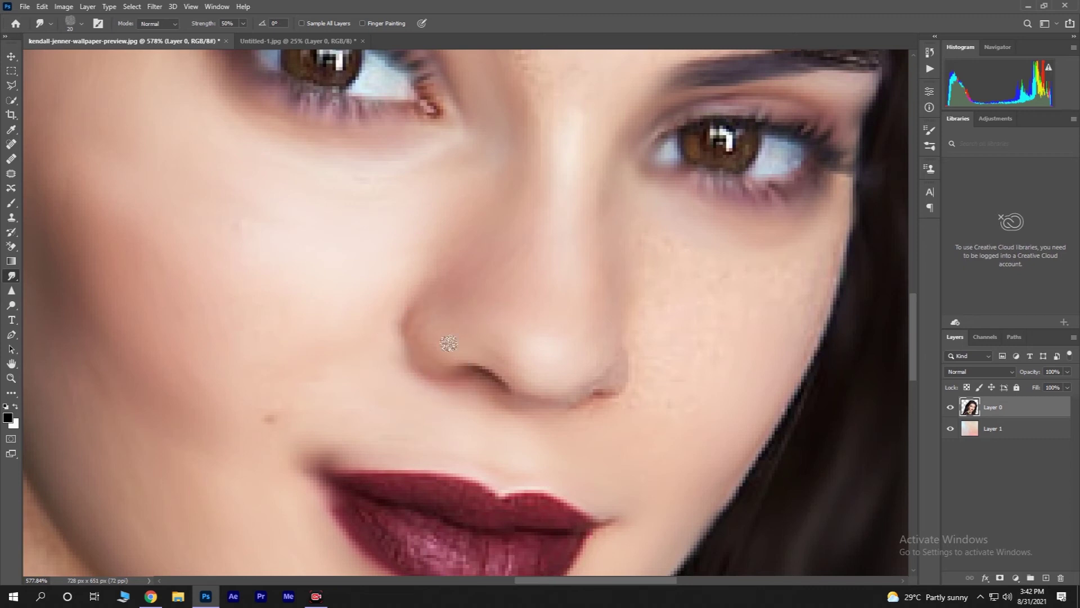
{"action": "mouse_move", "coordinate": [618, 331]}
{"action": "left_mouse_down"}
{"action": "mouse_move", "coordinate": [655, 350]}
{"action": "mouse_move", "coordinate": [646, 247]}
{"action": "mouse_move", "coordinate": [631, 231]}
{"action": "mouse_move", "coordinate": [773, 283]}
{"action": "mouse_move", "coordinate": [808, 220]}
{"action": "mouse_move", "coordinate": [725, 236]}
{"action": "mouse_move", "coordinate": [664, 209]}
{"action": "mouse_move", "coordinate": [706, 302]}
{"action": "left_mouse_up"}
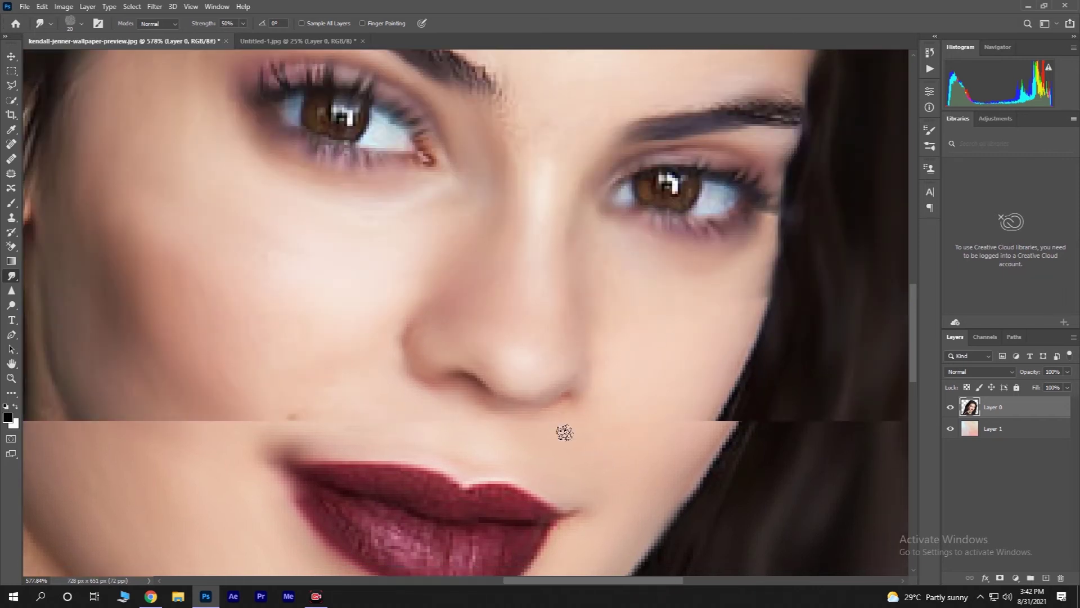
{"action": "scroll", "coordinate": [564, 433], "scroll_direction": "down", "scroll_amount": 5}
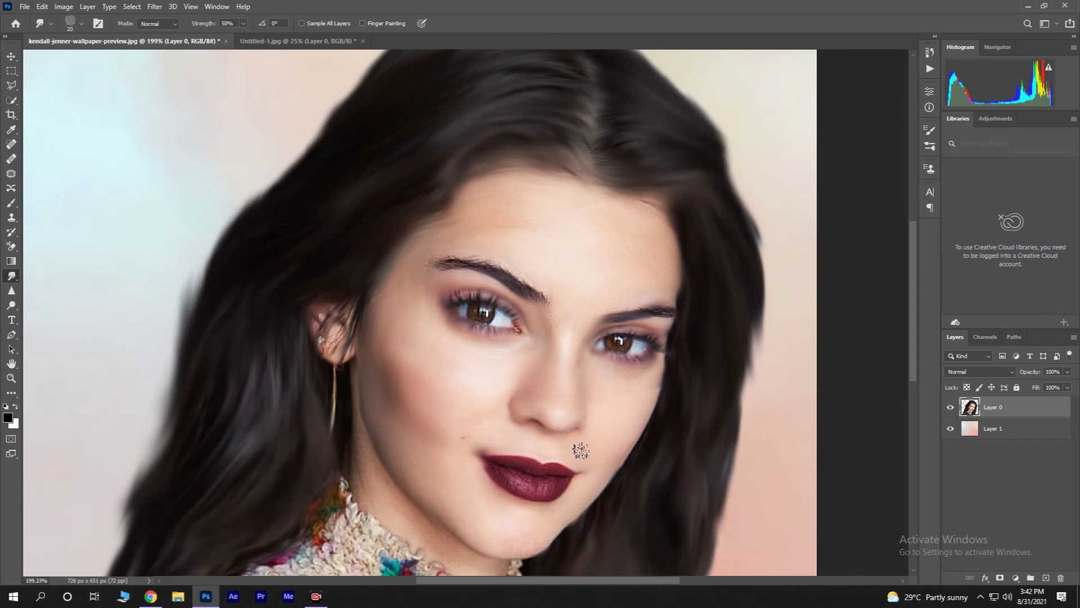
{"action": "scroll", "coordinate": [595, 297], "scroll_direction": "up", "scroll_amount": 3}
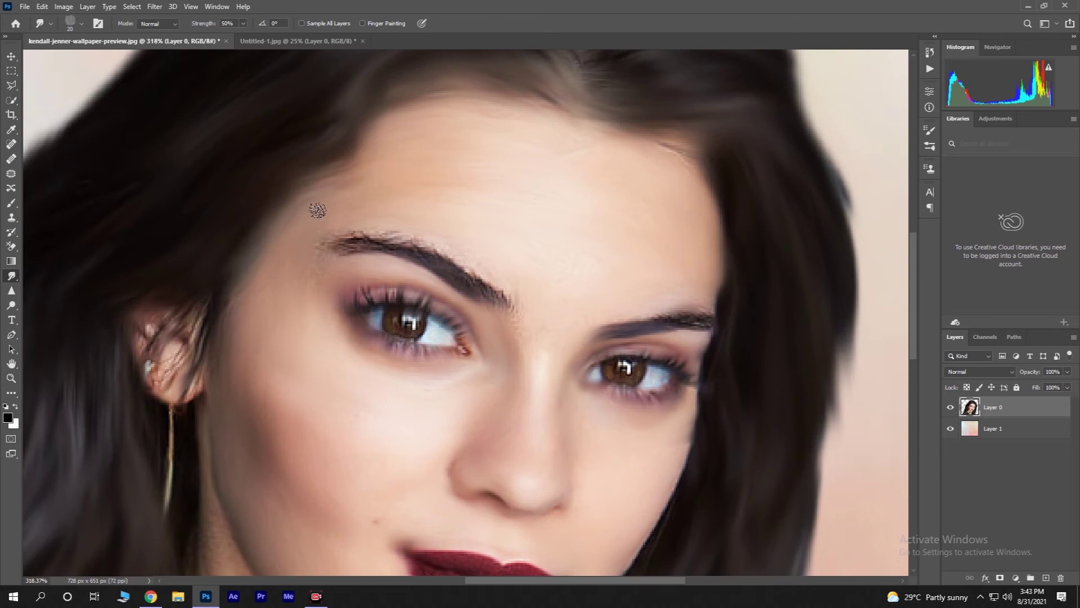
{"action": "left_click_drag", "start_coordinate": [309, 242], "coordinate": [308, 259]}
{"action": "mouse_move", "coordinate": [491, 293]}
{"action": "left_mouse_down"}
{"action": "mouse_move", "coordinate": [401, 232]}
{"action": "mouse_move", "coordinate": [308, 237]}
{"action": "left_mouse_up"}
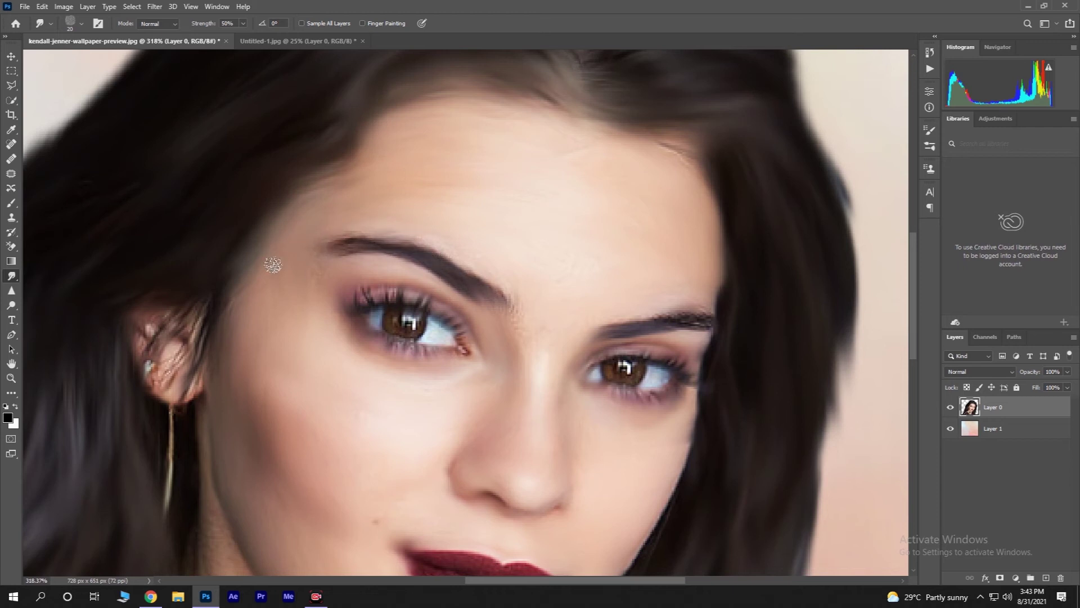
{"action": "mouse_move", "coordinate": [599, 327]}
{"action": "left_mouse_down"}
{"action": "mouse_move", "coordinate": [673, 301]}
{"action": "mouse_move", "coordinate": [714, 315]}
{"action": "mouse_move", "coordinate": [642, 322]}
{"action": "mouse_move", "coordinate": [659, 328]}
{"action": "mouse_move", "coordinate": [700, 322]}
{"action": "mouse_move", "coordinate": [702, 310]}
{"action": "mouse_move", "coordinate": [617, 313]}
{"action": "left_mouse_up"}
{"action": "left_click", "coordinate": [82, 24]}
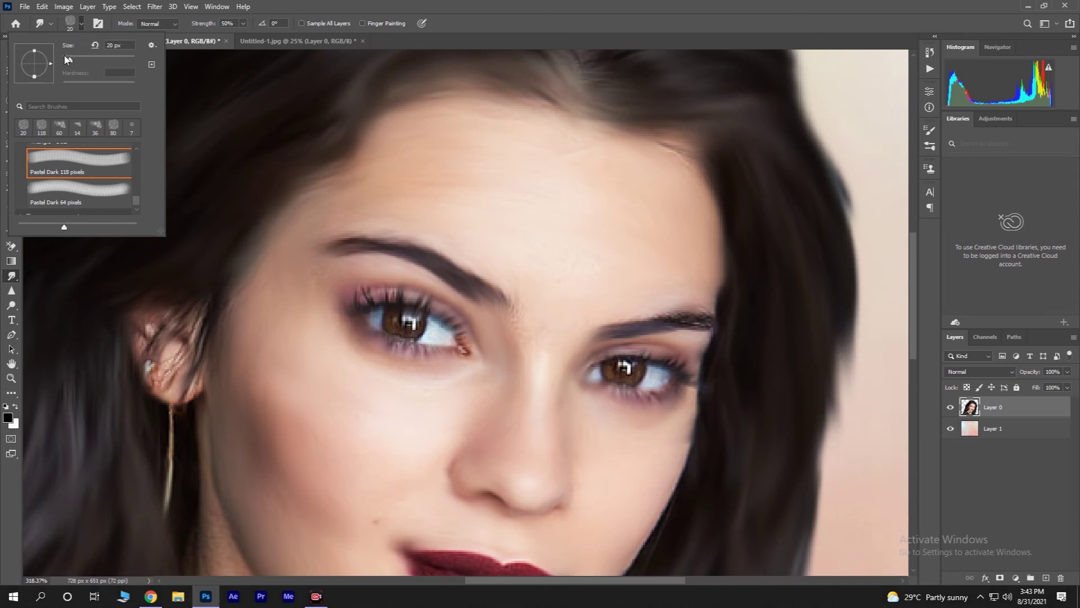
{"action": "key", "text": "Escape"}
Set the smudge brush to 15 px and smooth the rough hairs of both eyebrows along their shape
{"action": "left_click", "coordinate": [82, 25]}
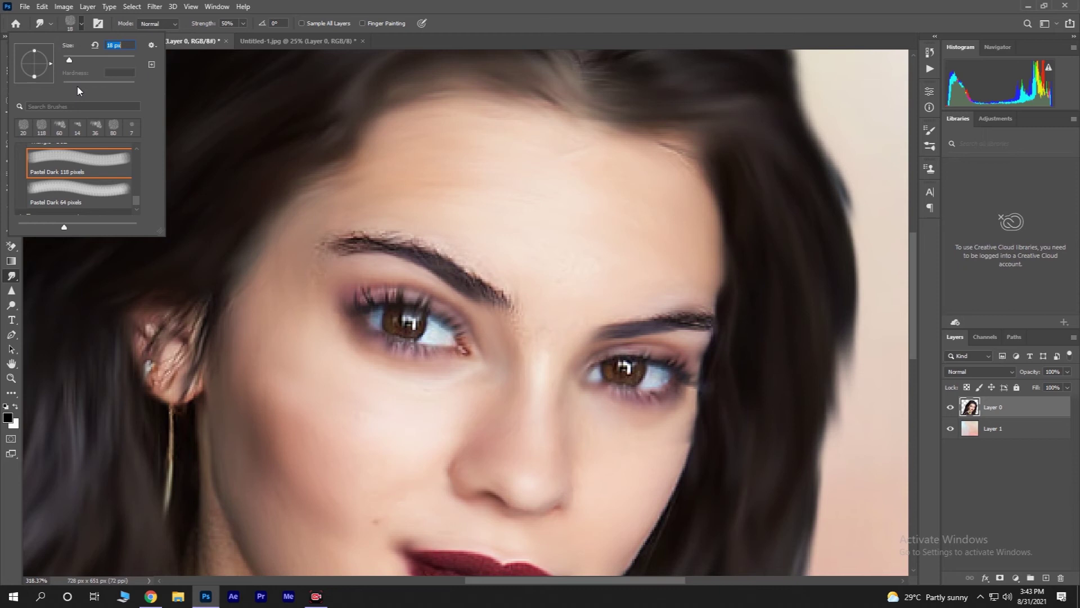
{"action": "key", "text": "Return"}
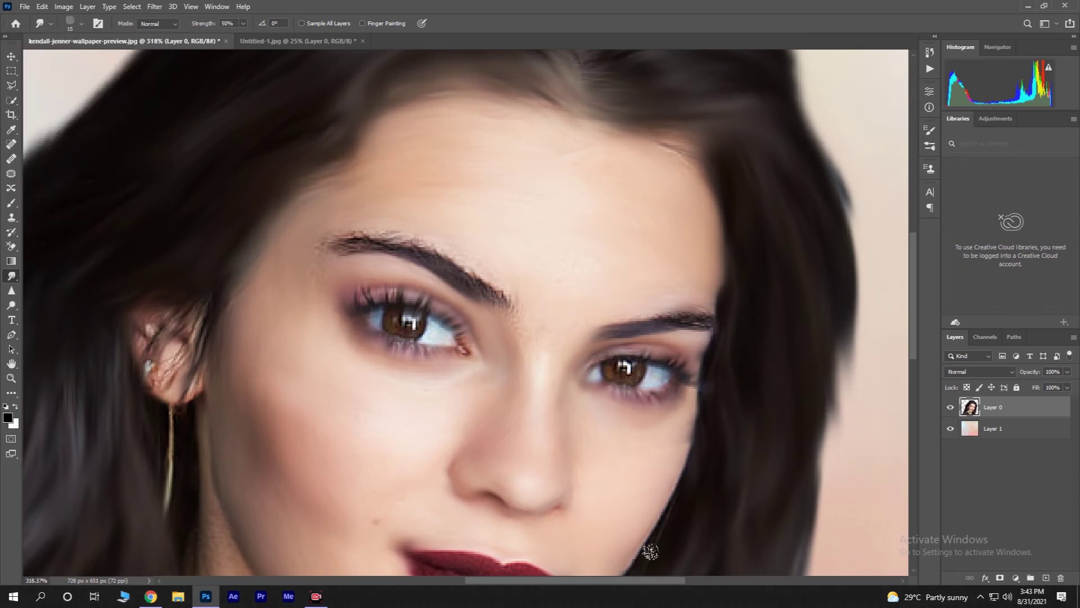
{"action": "scroll", "coordinate": [579, 530], "scroll_direction": "up", "scroll_amount": 4}
{"action": "scroll", "coordinate": [547, 482], "scroll_direction": "up", "scroll_amount": 2}
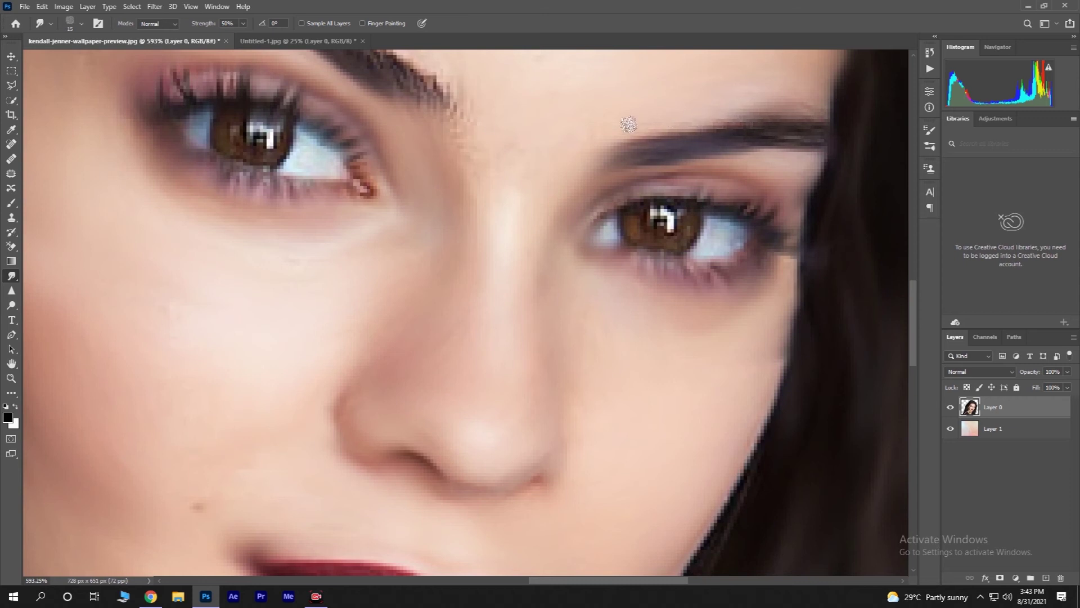
{"action": "scroll", "coordinate": [394, 149], "scroll_direction": "up", "scroll_amount": 2}
{"action": "scroll", "coordinate": [387, 186], "scroll_direction": "up", "scroll_amount": 2}
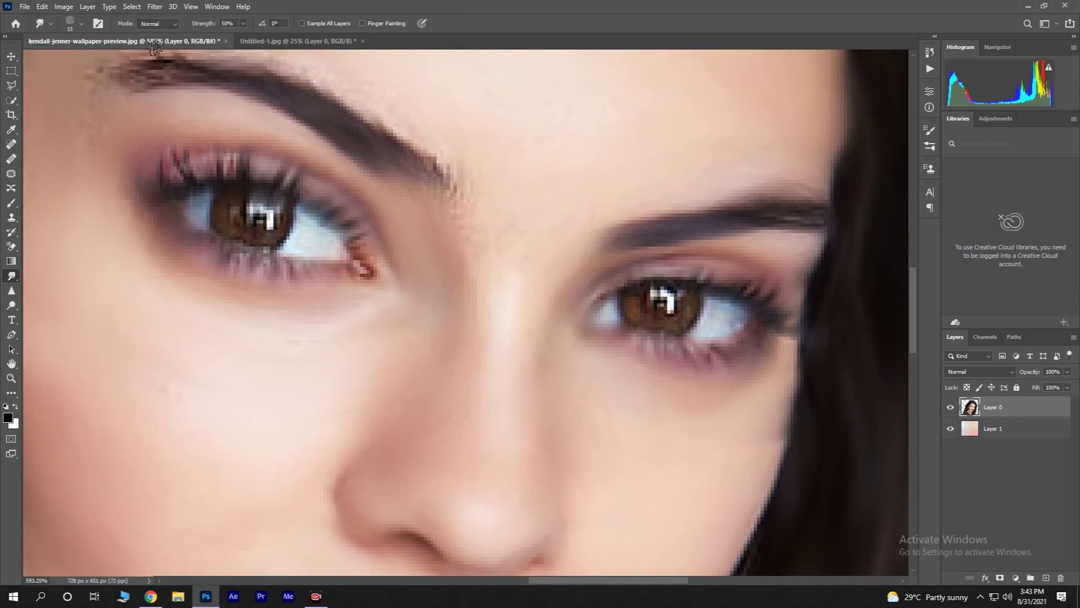
{"action": "scroll", "coordinate": [337, 163], "scroll_direction": "down", "scroll_amount": 4}
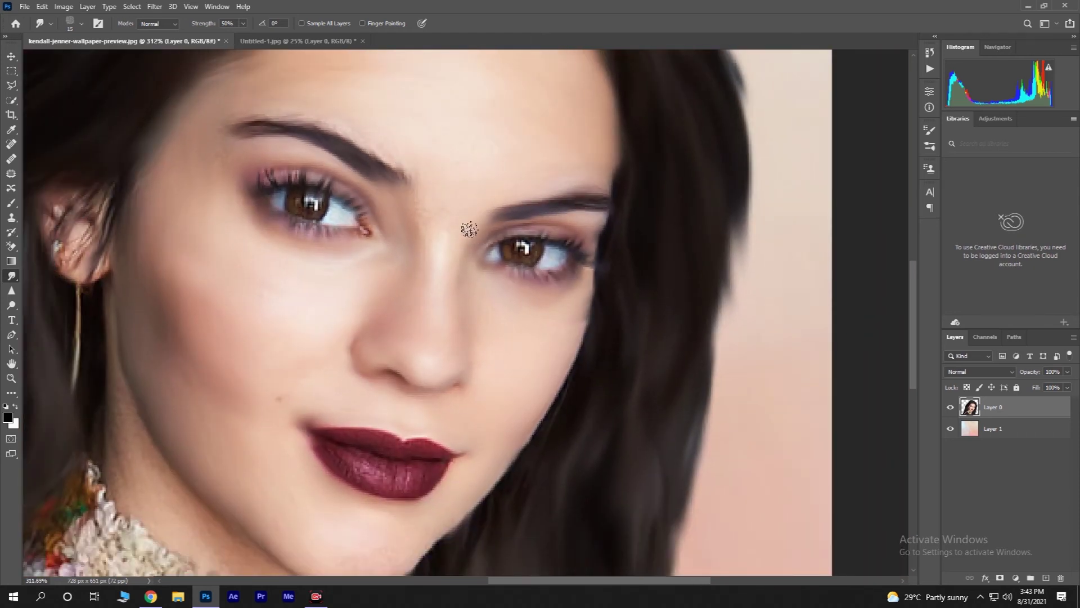
{"action": "scroll", "coordinate": [470, 229], "scroll_direction": "down", "scroll_amount": 3}
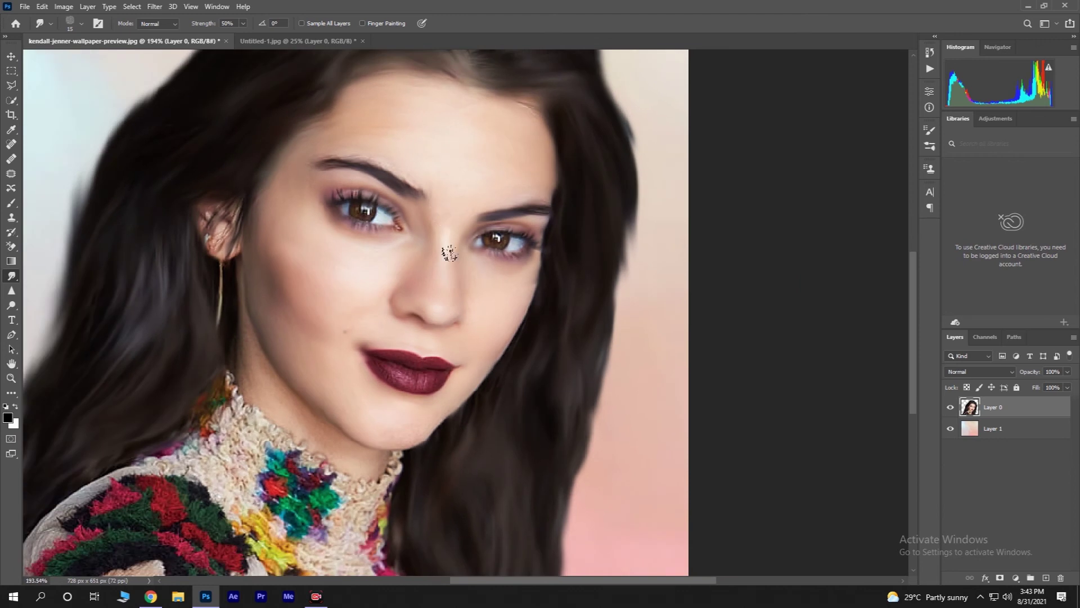
{"action": "scroll", "coordinate": [394, 259], "scroll_direction": "up", "scroll_amount": 3}
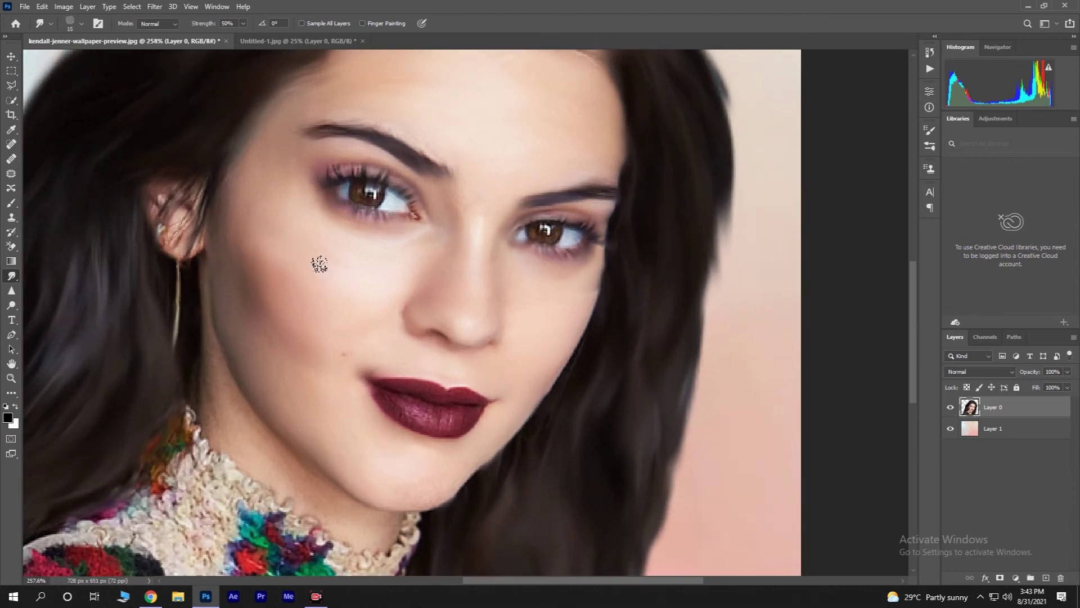
Smudge the neck skin below the chin smooth down to the edge of the knitted collar
{"action": "scroll", "coordinate": [206, 342], "scroll_direction": "up", "scroll_amount": 2}
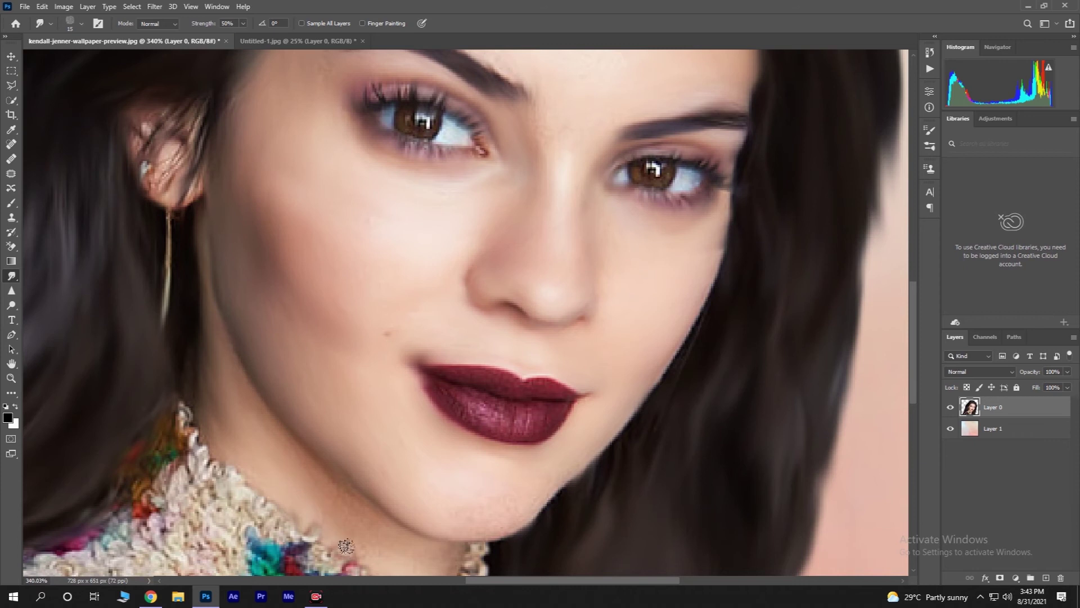
{"action": "scroll", "coordinate": [338, 484], "scroll_direction": "down", "scroll_amount": 2}
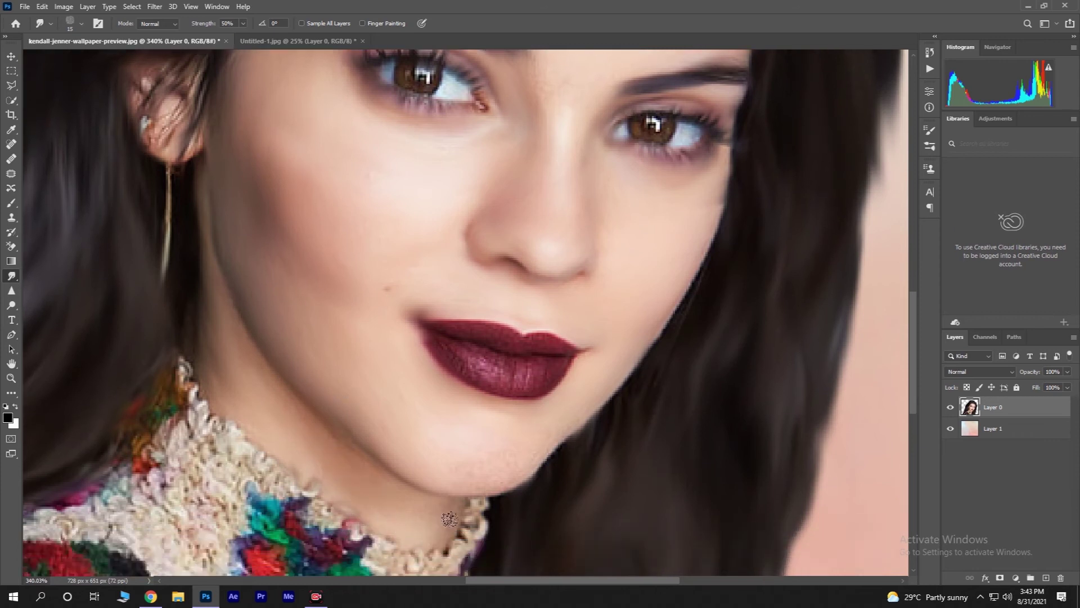
{"action": "mouse_move", "coordinate": [456, 508]}
{"action": "left_mouse_down"}
{"action": "mouse_move", "coordinate": [419, 526]}
{"action": "mouse_move", "coordinate": [396, 511]}
{"action": "left_mouse_up"}
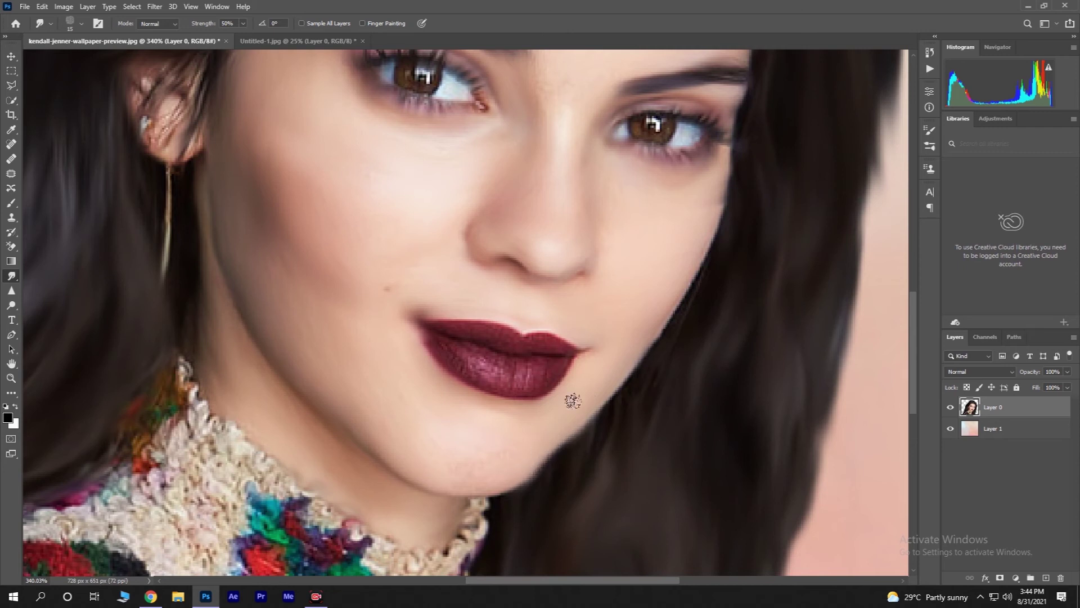
{"action": "scroll", "coordinate": [532, 460], "scroll_direction": "down", "scroll_amount": 5}
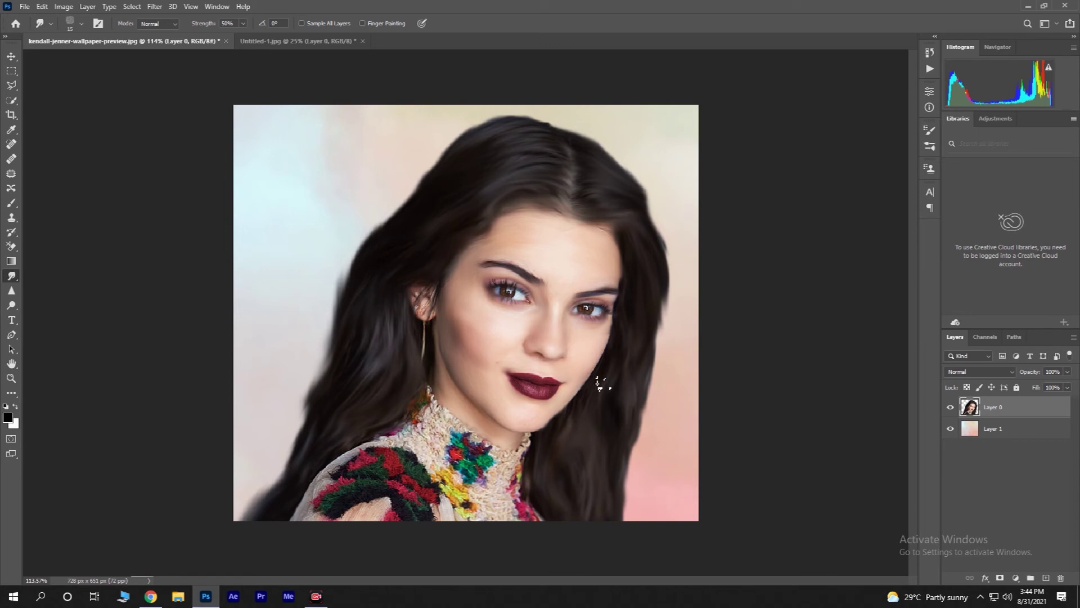
{"action": "scroll", "coordinate": [621, 367], "scroll_direction": "up", "scroll_amount": 2}
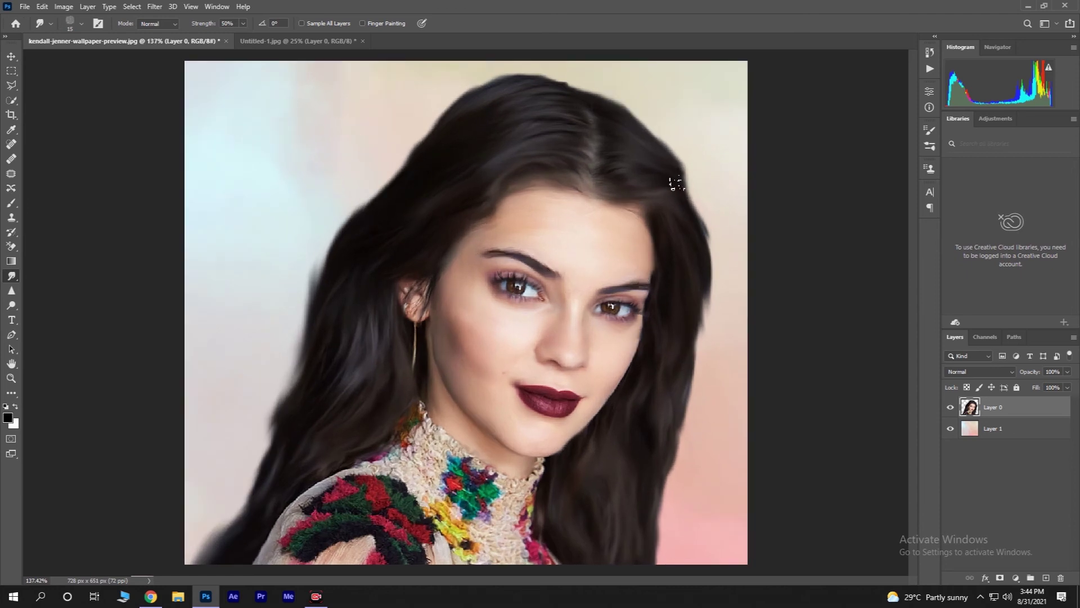
{"action": "scroll", "coordinate": [657, 205], "scroll_direction": "up", "scroll_amount": 2}
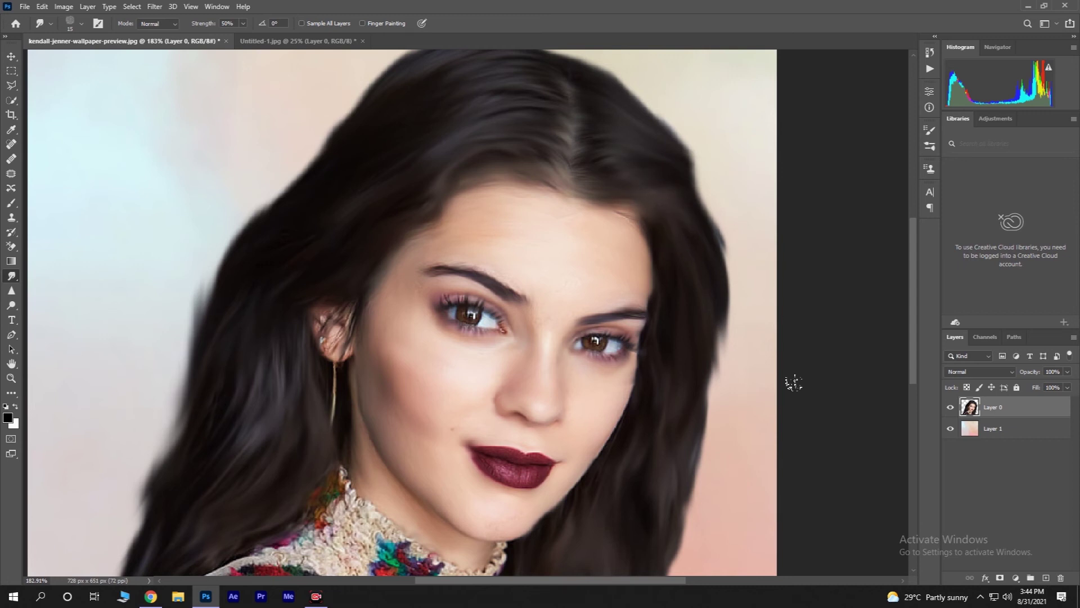
{"action": "scroll", "coordinate": [674, 372], "scroll_direction": "down", "scroll_amount": 3}
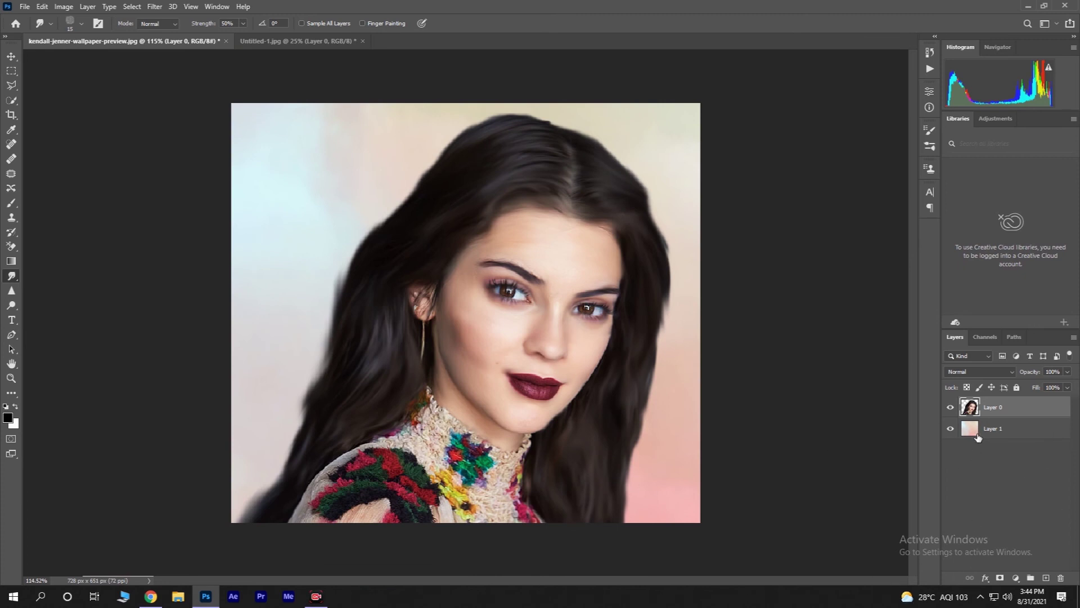
Apply a Brightness/Contrast adjustment to the portrait layer with brightness -6 and contrast 0
{"action": "left_click", "coordinate": [65, 7]}
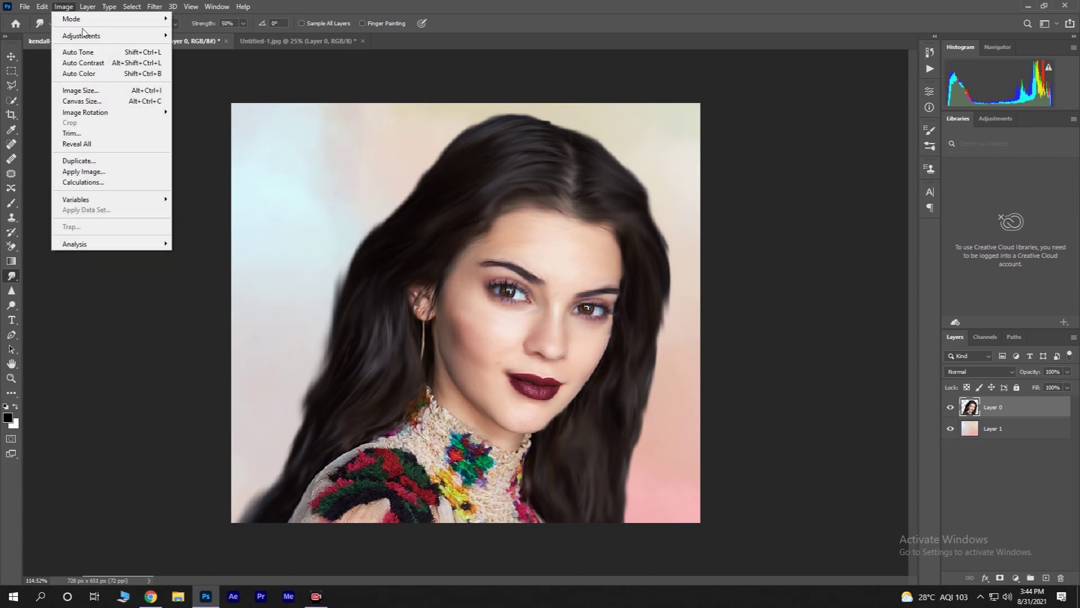
{"action": "mouse_move", "coordinate": [111, 41]}
{"action": "left_click", "coordinate": [194, 36]}
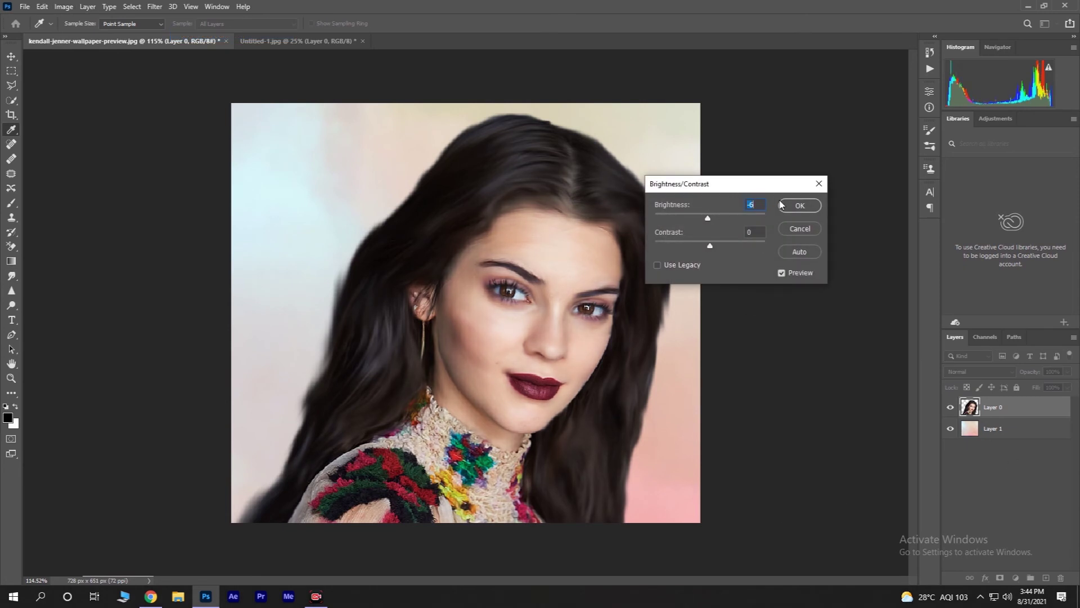
{"action": "left_click", "coordinate": [799, 206]}
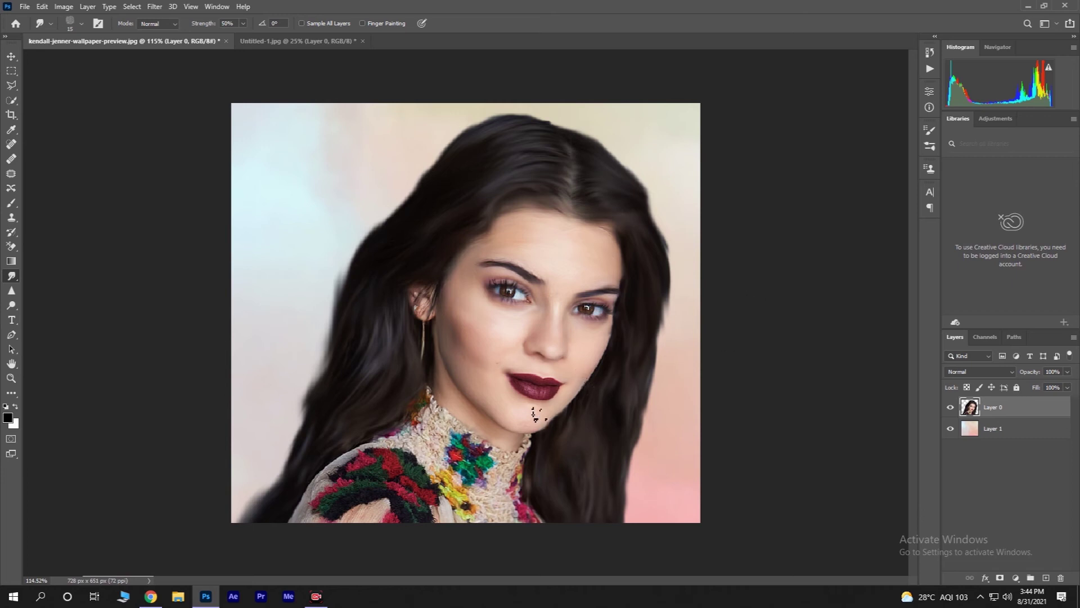
Try to smudge both lips smooth, extending the mouth corners and blending the lipstick texture
{"action": "scroll", "coordinate": [528, 403], "scroll_direction": "up", "scroll_amount": 8}
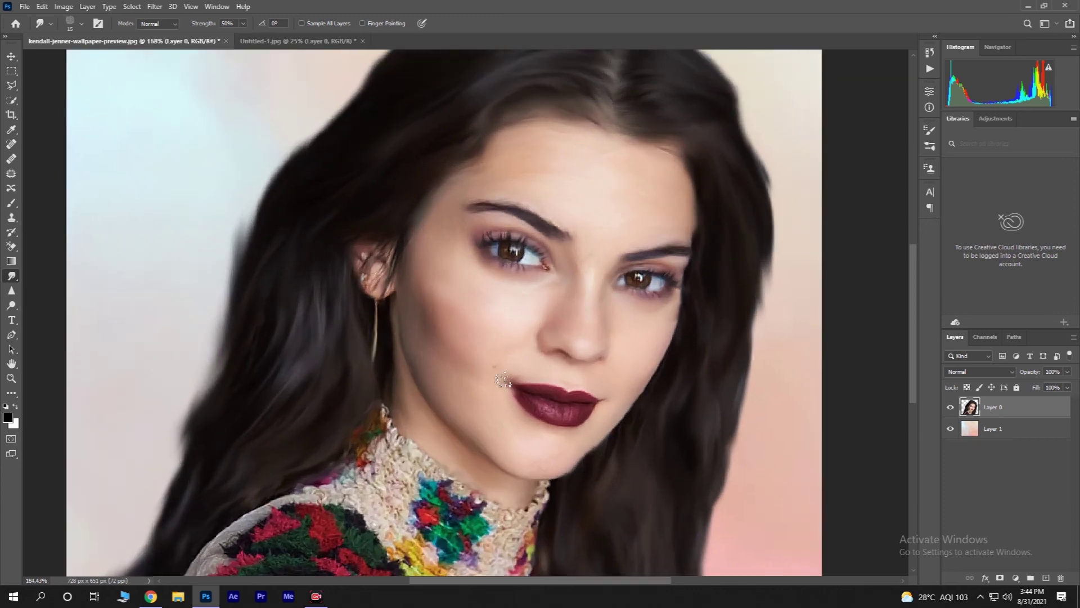
{"action": "scroll", "coordinate": [528, 397], "scroll_direction": "down", "scroll_amount": 2}
{"action": "scroll", "coordinate": [524, 400], "scroll_direction": "up", "scroll_amount": 3}
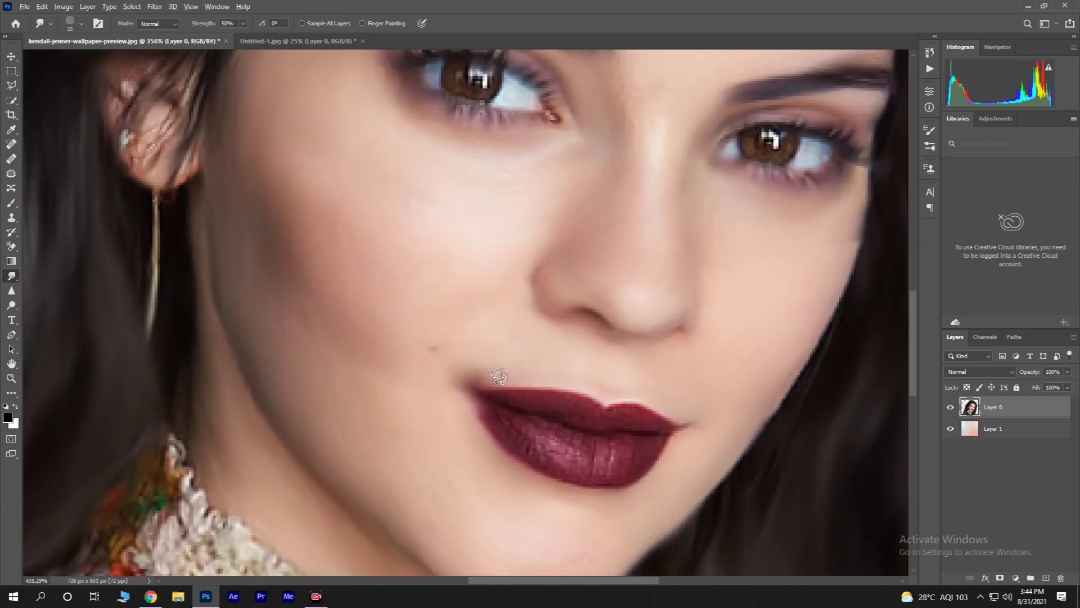
{"action": "mouse_move", "coordinate": [485, 404]}
{"action": "left_mouse_down"}
{"action": "mouse_move", "coordinate": [562, 445]}
{"action": "mouse_move", "coordinate": [594, 449]}
{"action": "mouse_move", "coordinate": [642, 430]}
{"action": "mouse_move", "coordinate": [627, 451]}
{"action": "mouse_move", "coordinate": [551, 455]}
{"action": "mouse_move", "coordinate": [440, 359]}
{"action": "left_mouse_up"}
{"action": "mouse_move", "coordinate": [490, 385]}
{"action": "left_mouse_down"}
{"action": "mouse_move", "coordinate": [684, 411]}
{"action": "mouse_move", "coordinate": [601, 422]}
{"action": "mouse_move", "coordinate": [518, 409]}
{"action": "mouse_move", "coordinate": [578, 426]}
{"action": "left_mouse_up"}
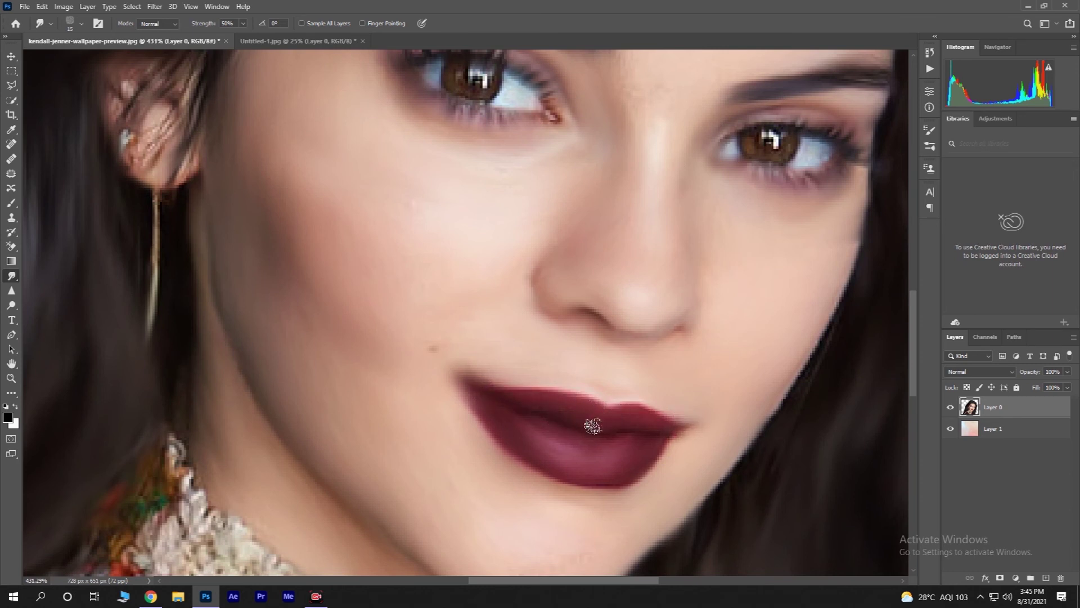
{"action": "scroll", "coordinate": [585, 428], "scroll_direction": "down", "scroll_amount": 5}
{"action": "scroll", "coordinate": [617, 447], "scroll_direction": "up", "scroll_amount": 5}
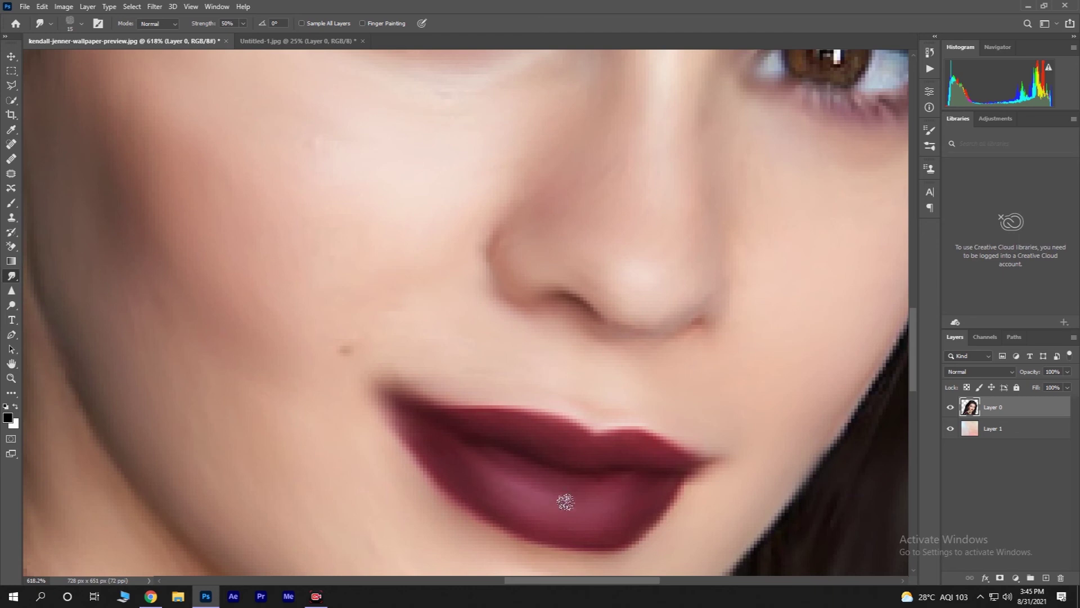
{"action": "left_click_drag", "start_coordinate": [632, 475], "coordinate": [676, 446]}
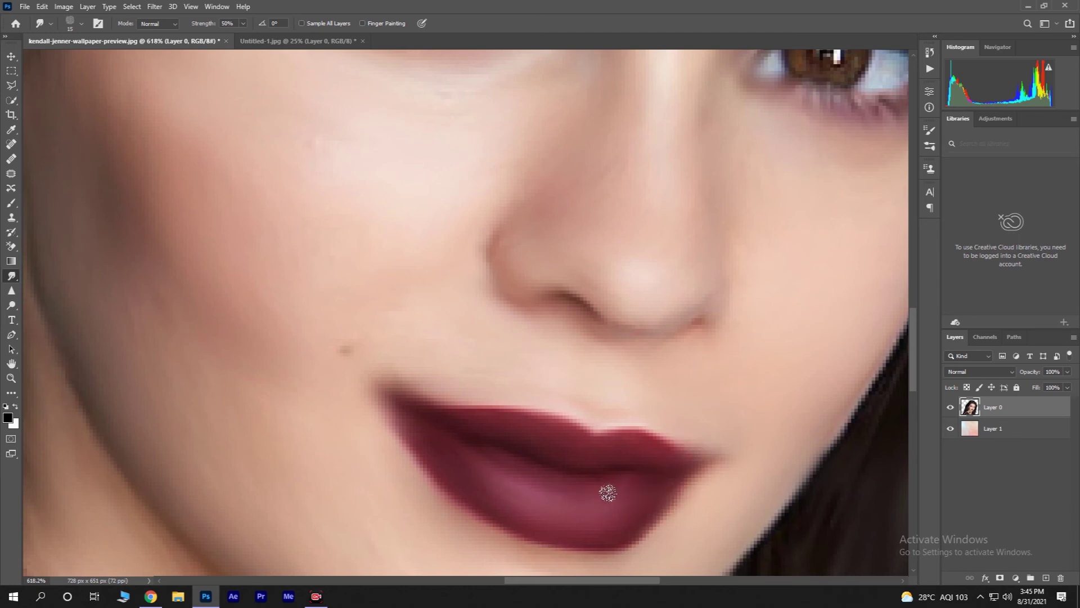
{"action": "scroll", "coordinate": [543, 448], "scroll_direction": "down", "scroll_amount": 4}
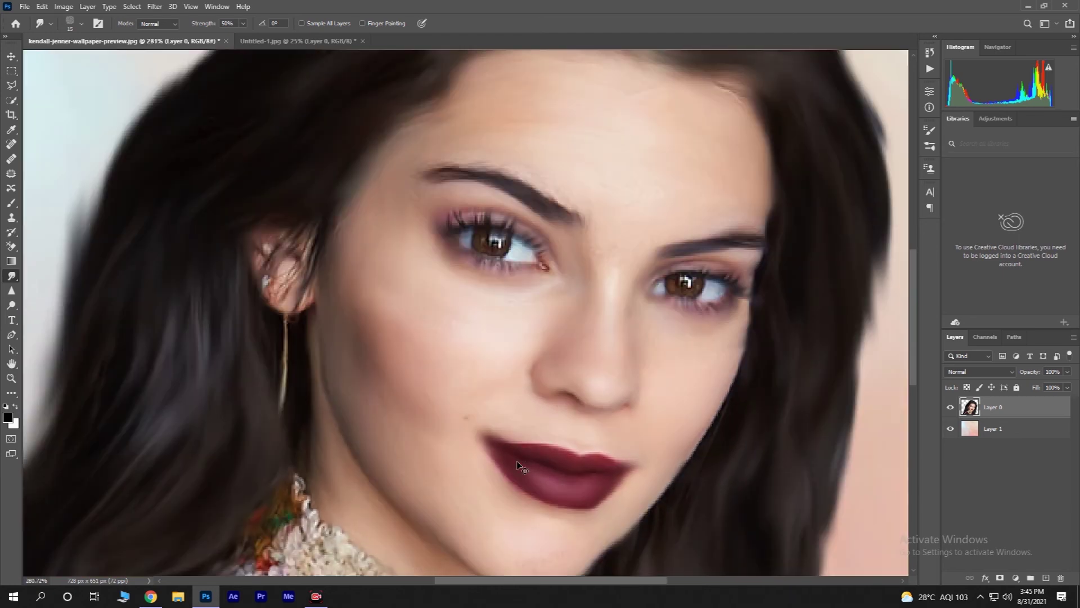
{"action": "scroll", "coordinate": [516, 468], "scroll_direction": "down", "scroll_amount": 1}
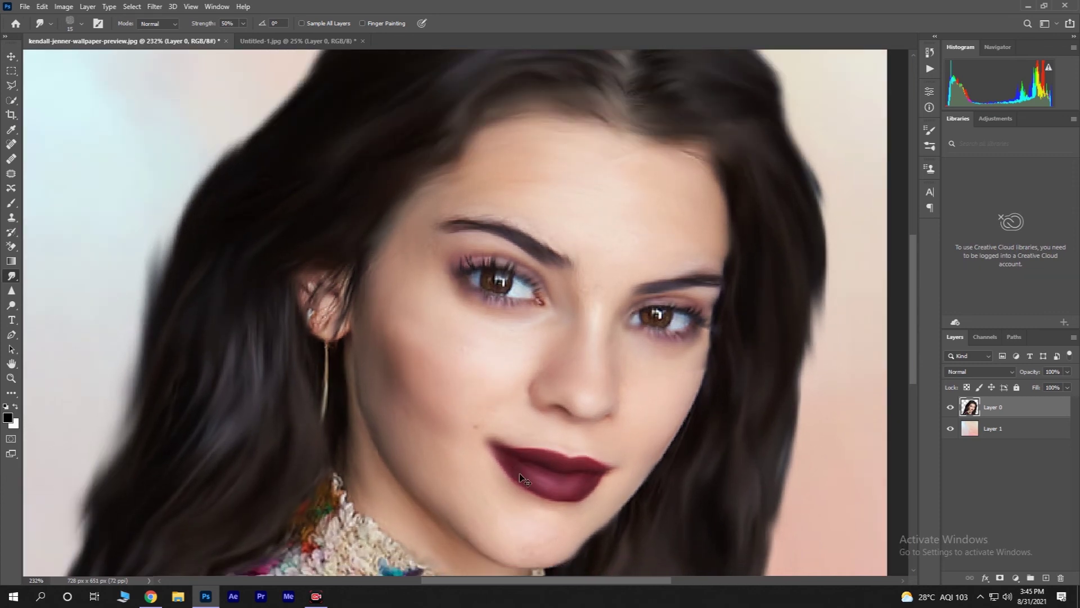
Undo the smudge strokes made on the lips
{"action": "key", "text": "ctrl+z"}
{"action": "key", "text": "ctrl+z"}
{"action": "key", "text": "ctrl+z"}
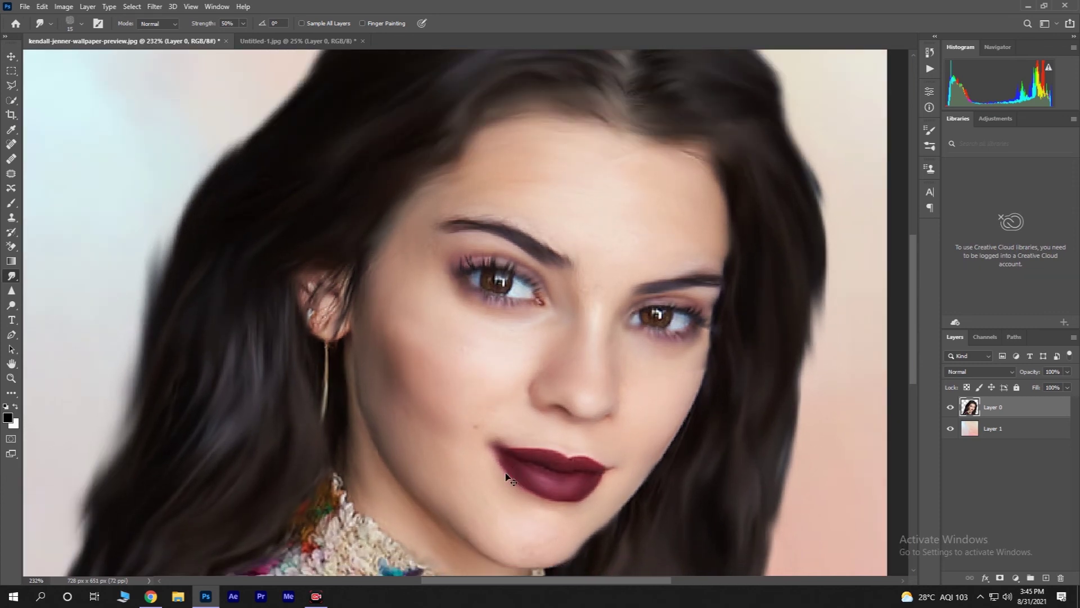
Smudge the texture of the upper and lower lips smooth along their shape, blending the lower lip's highlight
{"action": "scroll", "coordinate": [510, 472], "scroll_direction": "up", "scroll_amount": 6}
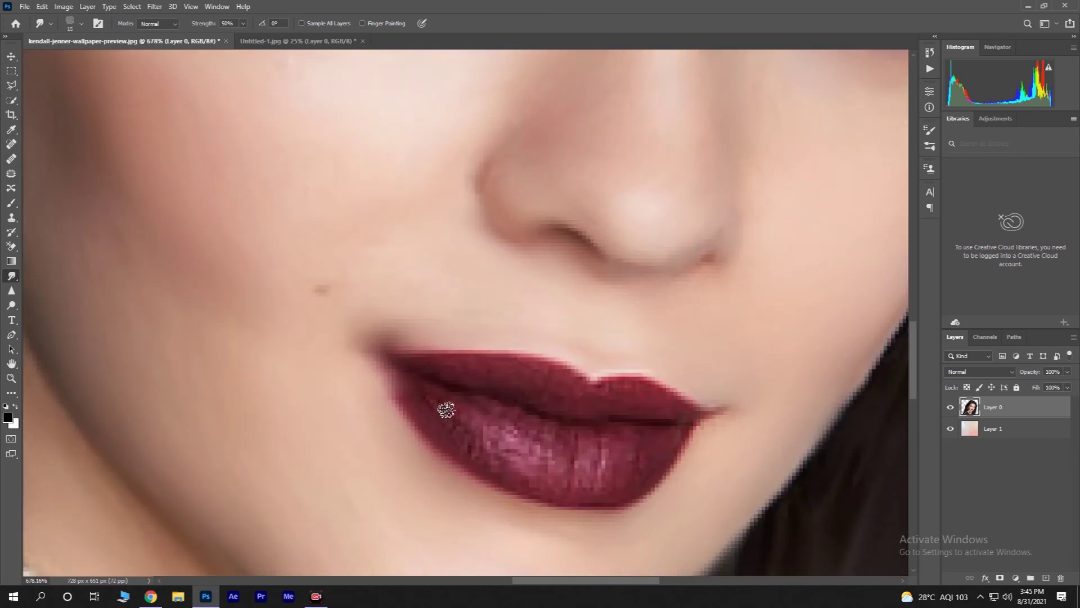
{"action": "mouse_move", "coordinate": [435, 409]}
{"action": "left_mouse_down"}
{"action": "mouse_move", "coordinate": [469, 434]}
{"action": "mouse_move", "coordinate": [552, 451]}
{"action": "mouse_move", "coordinate": [600, 445]}
{"action": "mouse_move", "coordinate": [692, 396]}
{"action": "mouse_move", "coordinate": [561, 451]}
{"action": "mouse_move", "coordinate": [472, 400]}
{"action": "mouse_move", "coordinate": [598, 423]}
{"action": "mouse_move", "coordinate": [656, 402]}
{"action": "mouse_move", "coordinate": [617, 381]}
{"action": "mouse_move", "coordinate": [392, 336]}
{"action": "mouse_move", "coordinate": [442, 373]}
{"action": "mouse_move", "coordinate": [626, 418]}
{"action": "mouse_move", "coordinate": [650, 405]}
{"action": "mouse_move", "coordinate": [529, 453]}
{"action": "left_mouse_up"}
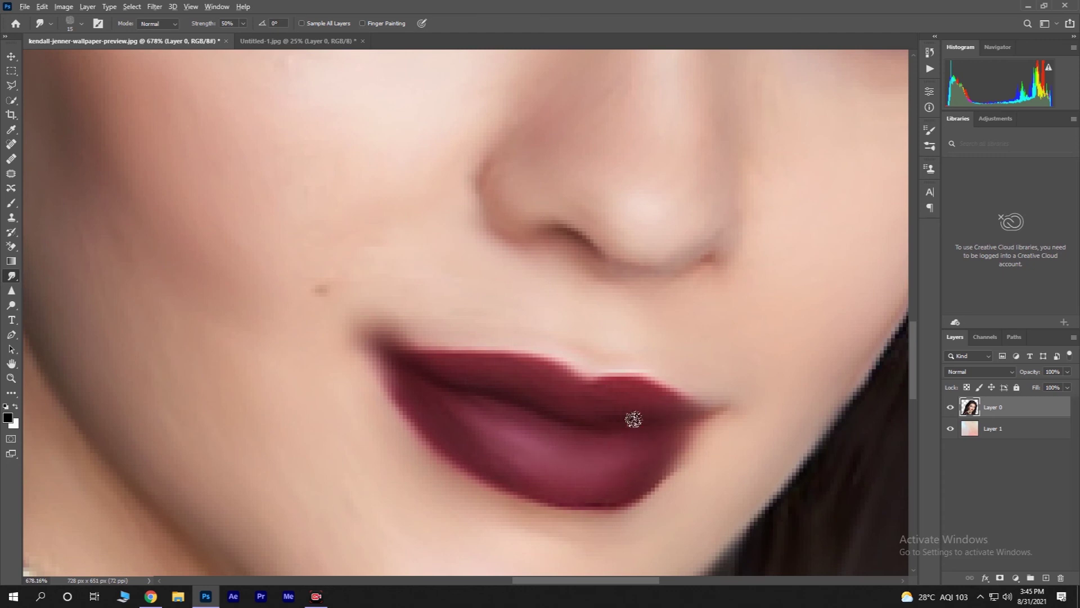
{"action": "scroll", "coordinate": [632, 425], "scroll_direction": "down", "scroll_amount": 3}
{"action": "scroll", "coordinate": [600, 413], "scroll_direction": "down", "scroll_amount": 3}
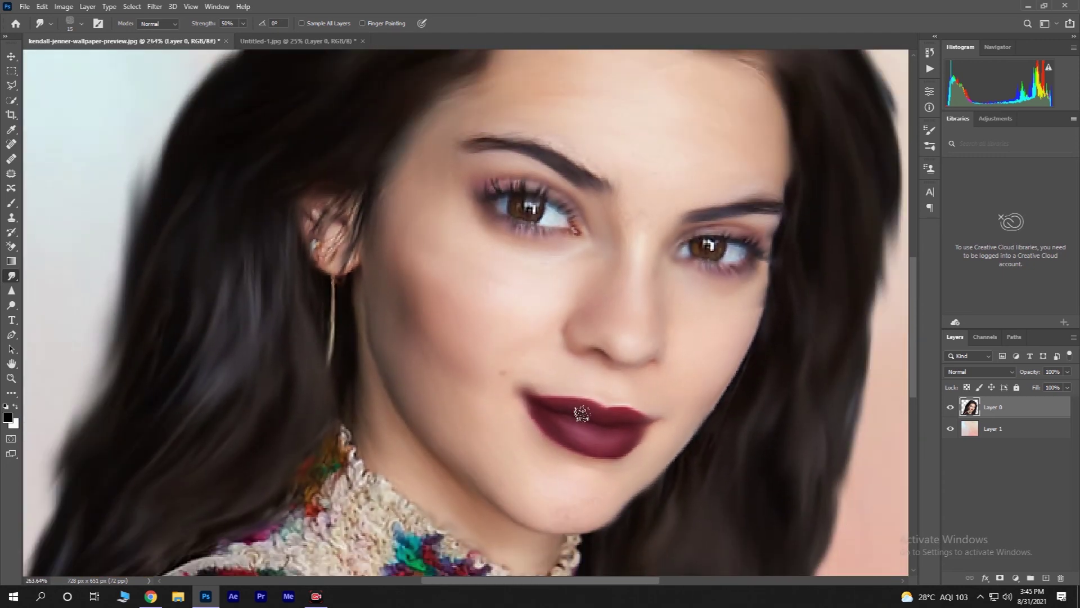
{"action": "scroll", "coordinate": [516, 448], "scroll_direction": "down", "scroll_amount": 4}
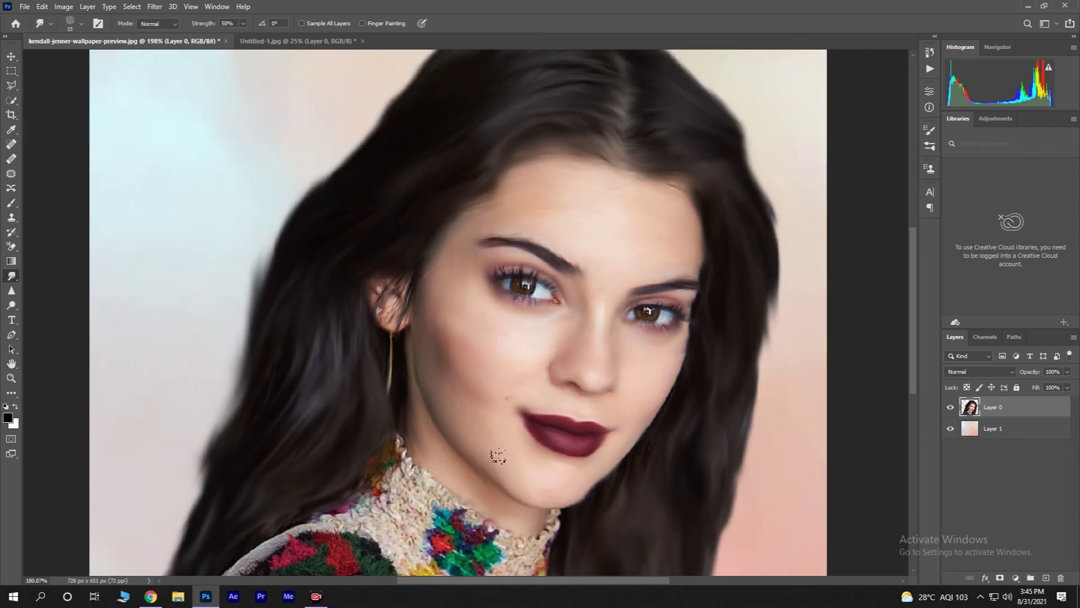
{"action": "scroll", "coordinate": [462, 450], "scroll_direction": "down", "scroll_amount": 1}
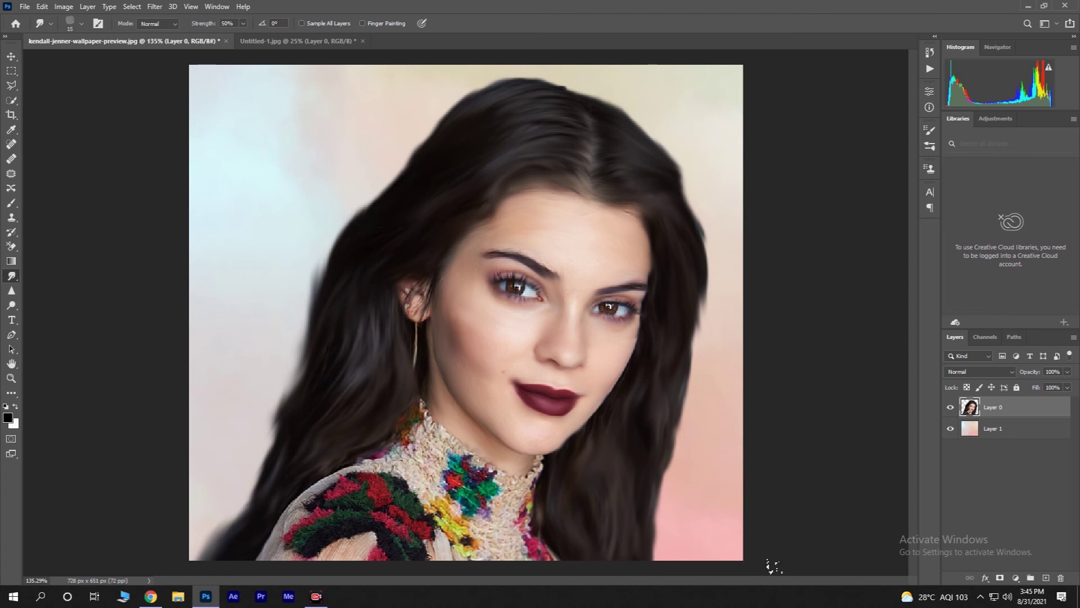
Add an Exposure adjustment layer directly above the pastel background layer and set its exposure to -0.30
{"action": "left_click", "coordinate": [968, 432]}
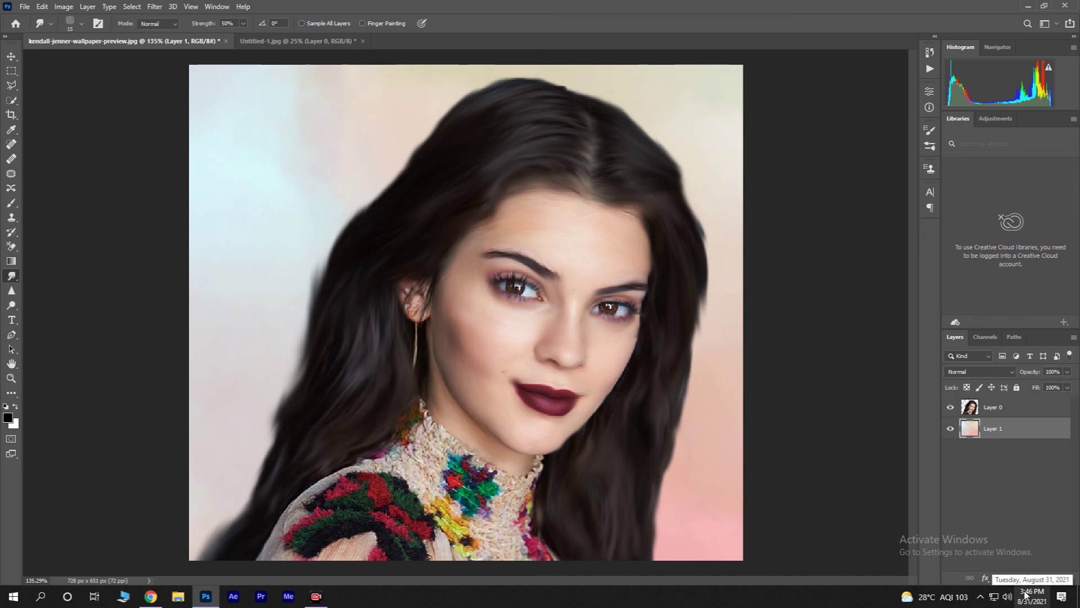
{"action": "left_click", "coordinate": [1016, 580]}
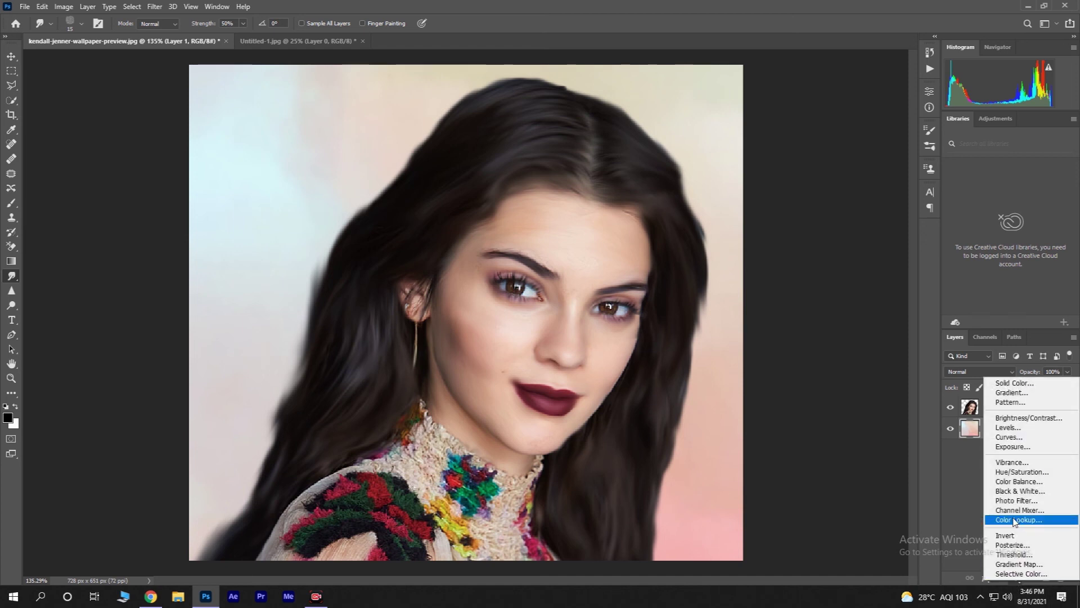
{"action": "left_click", "coordinate": [1013, 447]}
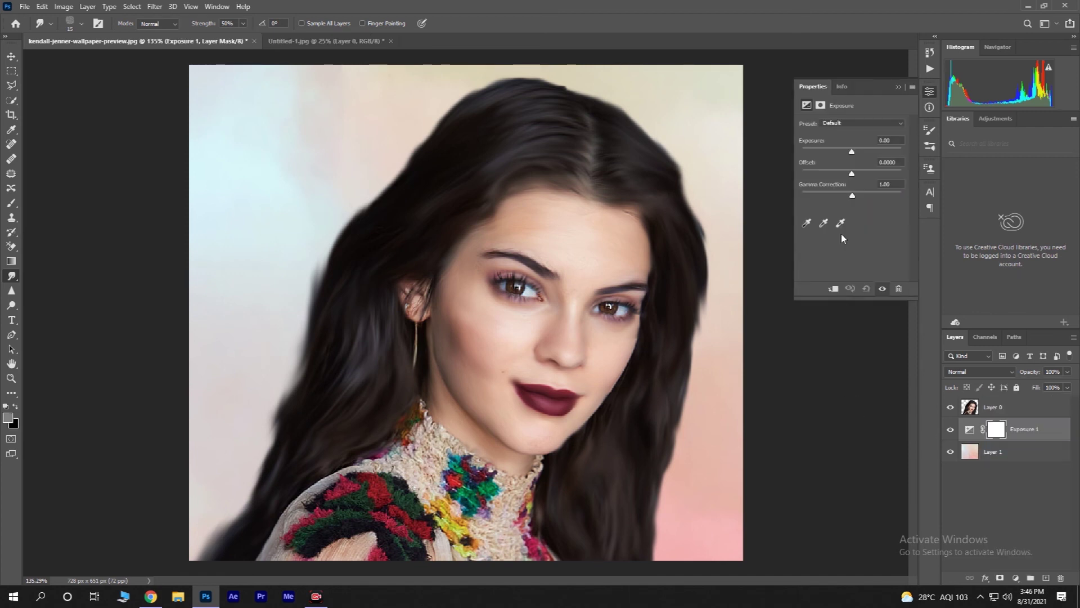
{"action": "left_click_drag", "start_coordinate": [852, 152], "coordinate": [850, 152]}
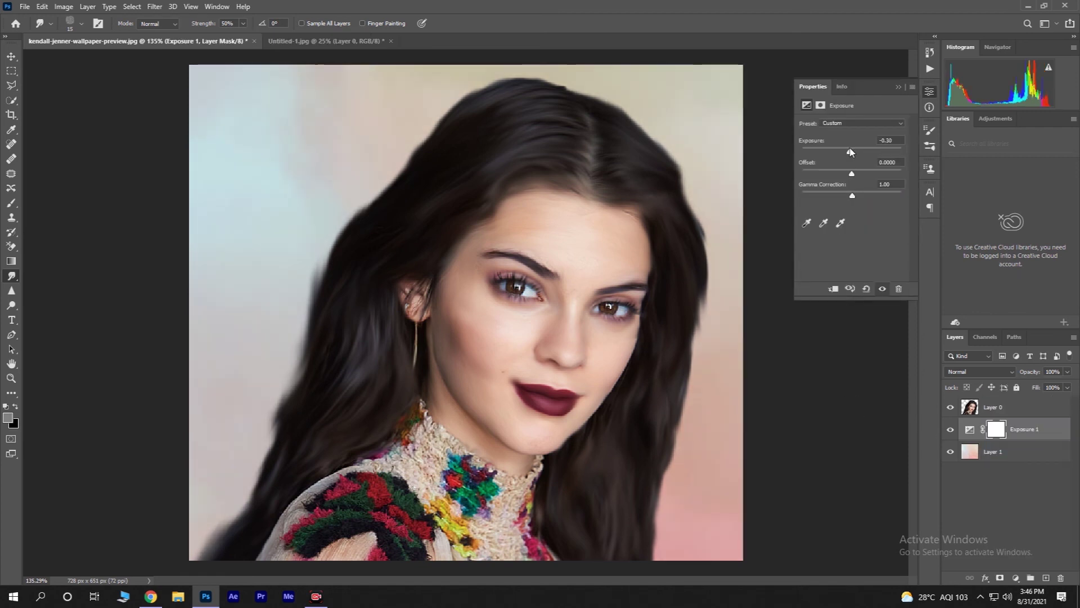
{"action": "left_click", "coordinate": [899, 86]}
Add a Hue/Saturation adjustment layer above the exposure adjustment and set its saturation to +11
{"action": "left_click", "coordinate": [1016, 578]}
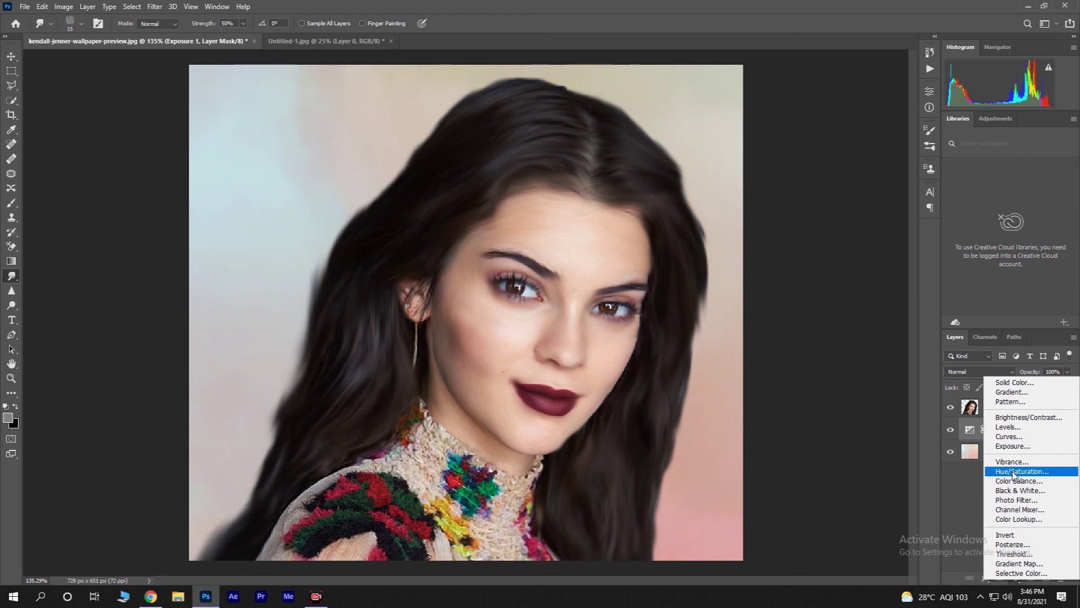
{"action": "left_click", "coordinate": [1015, 474]}
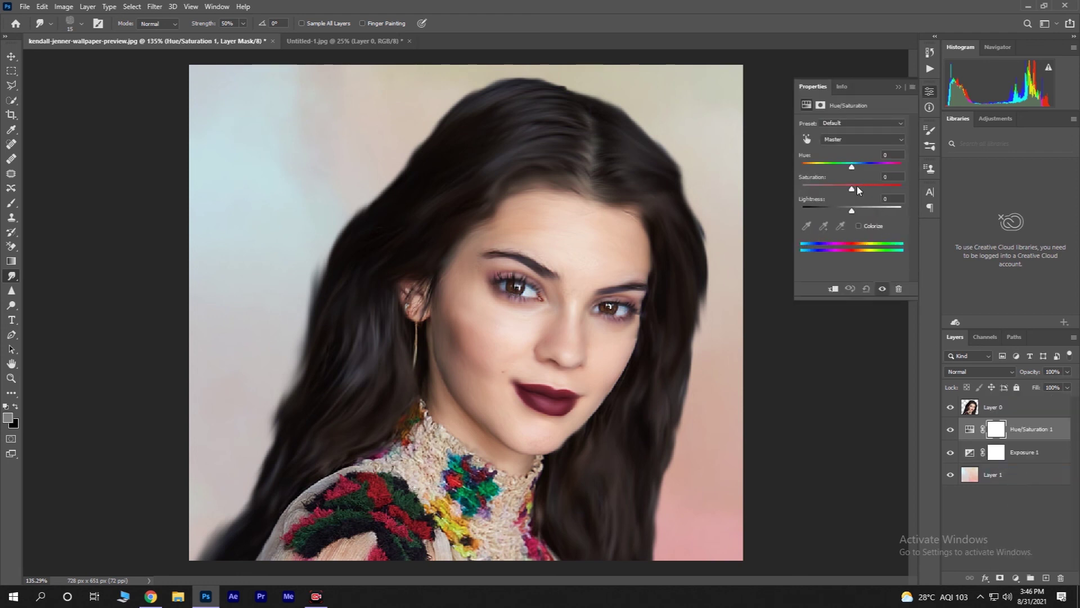
{"action": "left_click_drag", "start_coordinate": [858, 190], "coordinate": [858, 189]}
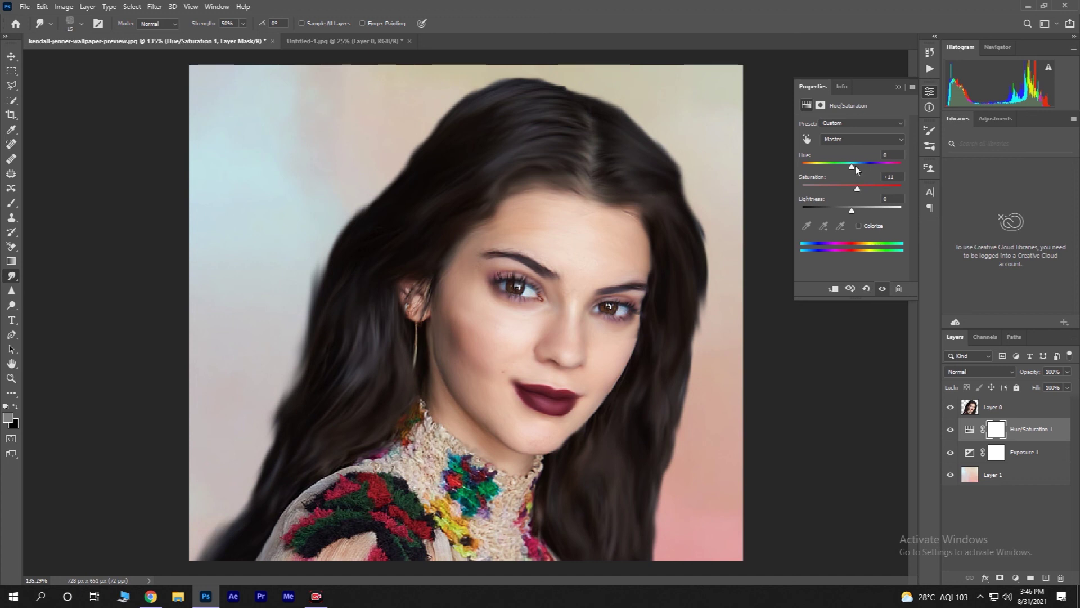
{"action": "left_click", "coordinate": [899, 86]}
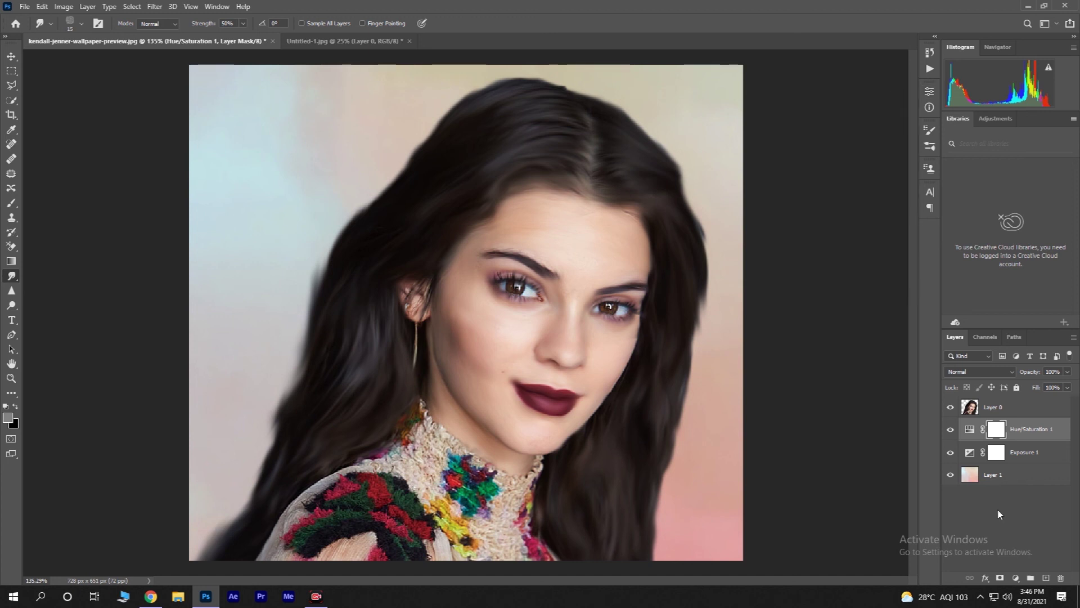
Add a Vibrance adjustment layer below the portrait layer and set its vibrance to +11
{"action": "left_click", "coordinate": [1014, 580]}
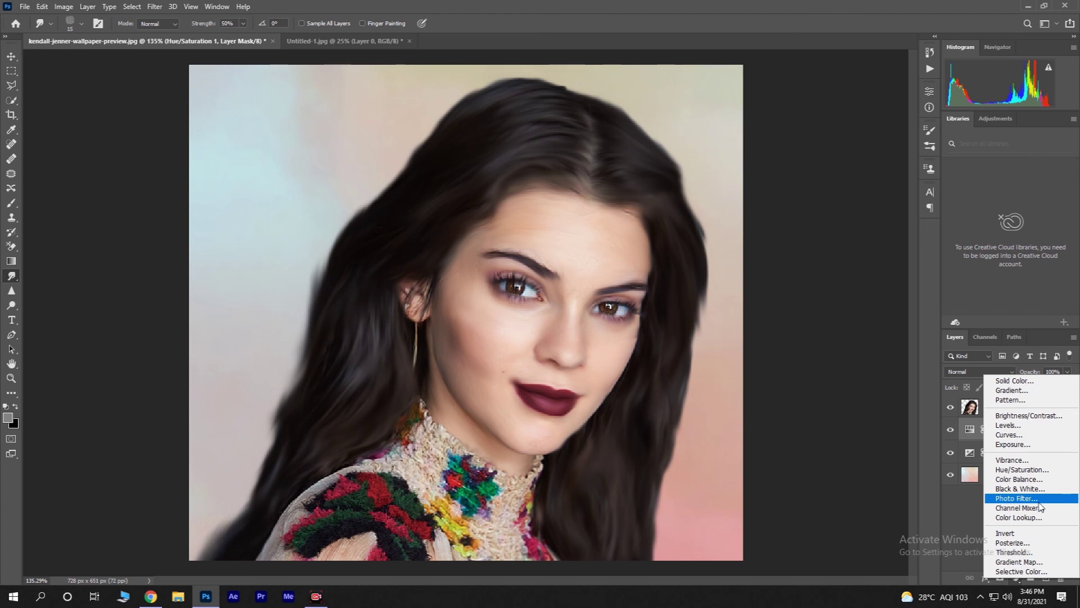
{"action": "left_click", "coordinate": [1025, 462]}
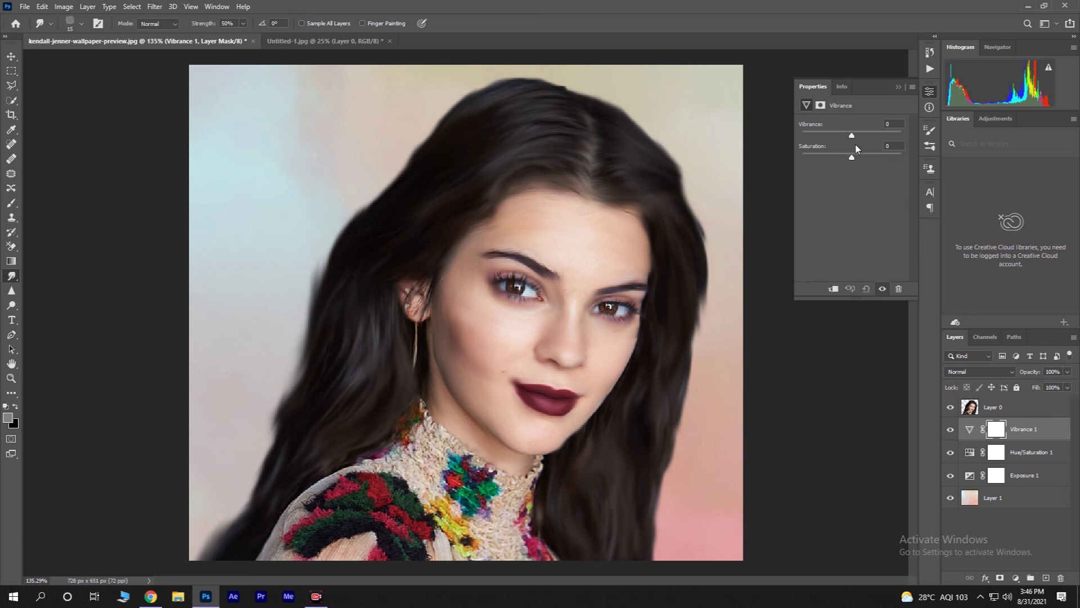
{"action": "mouse_move", "coordinate": [853, 137]}
{"action": "left_mouse_down"}
{"action": "mouse_move", "coordinate": [915, 135]}
{"action": "mouse_move", "coordinate": [858, 140]}
{"action": "left_mouse_up"}
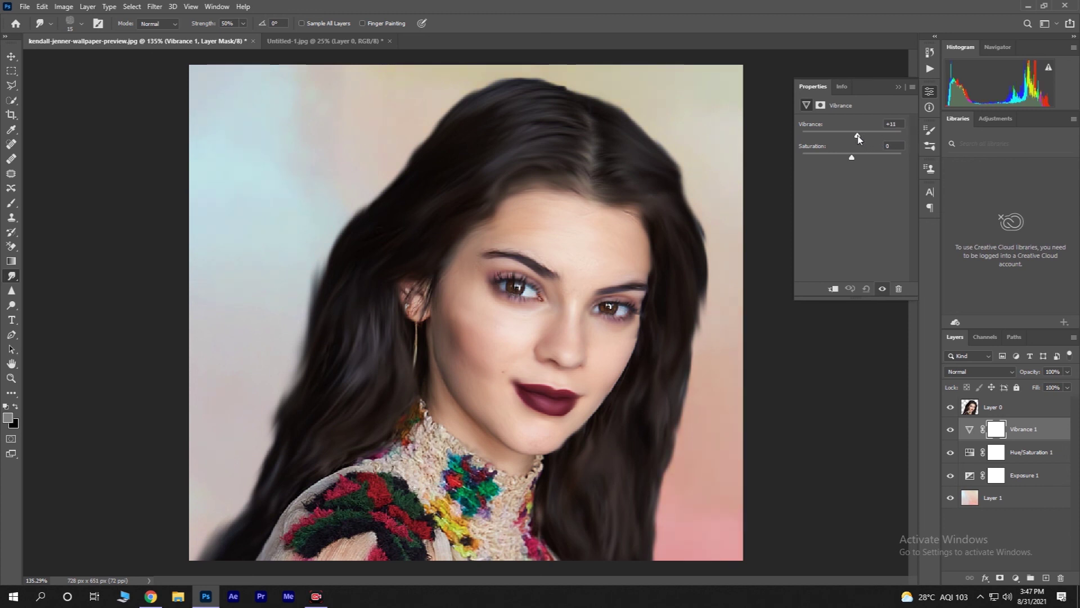
{"action": "left_click", "coordinate": [898, 87]}
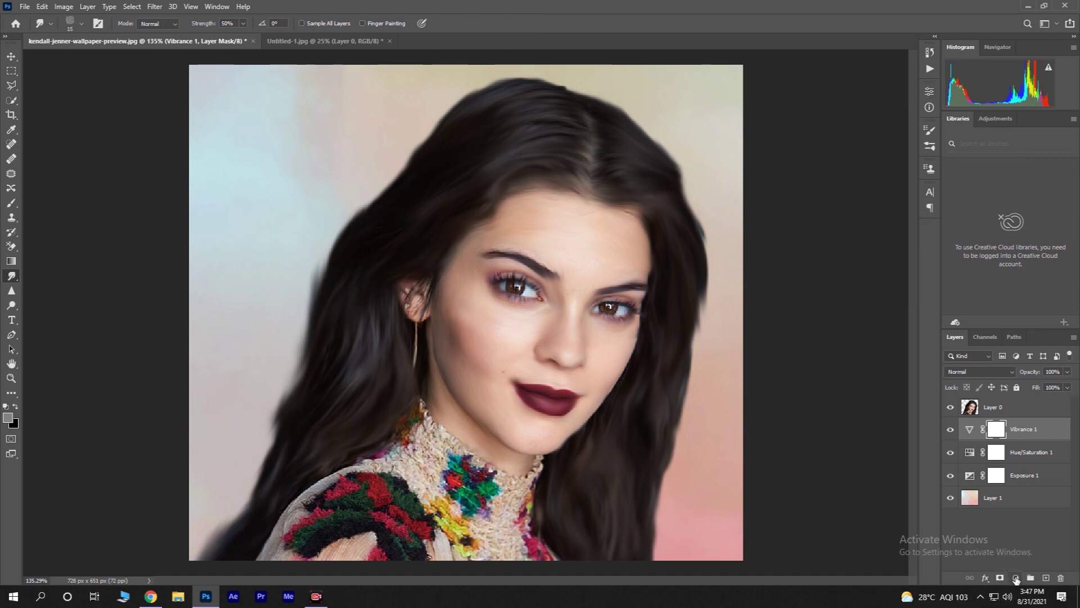
Add a Levels adjustment layer directly below the portrait layer and set its black input level to 128
{"action": "left_click", "coordinate": [1016, 578]}
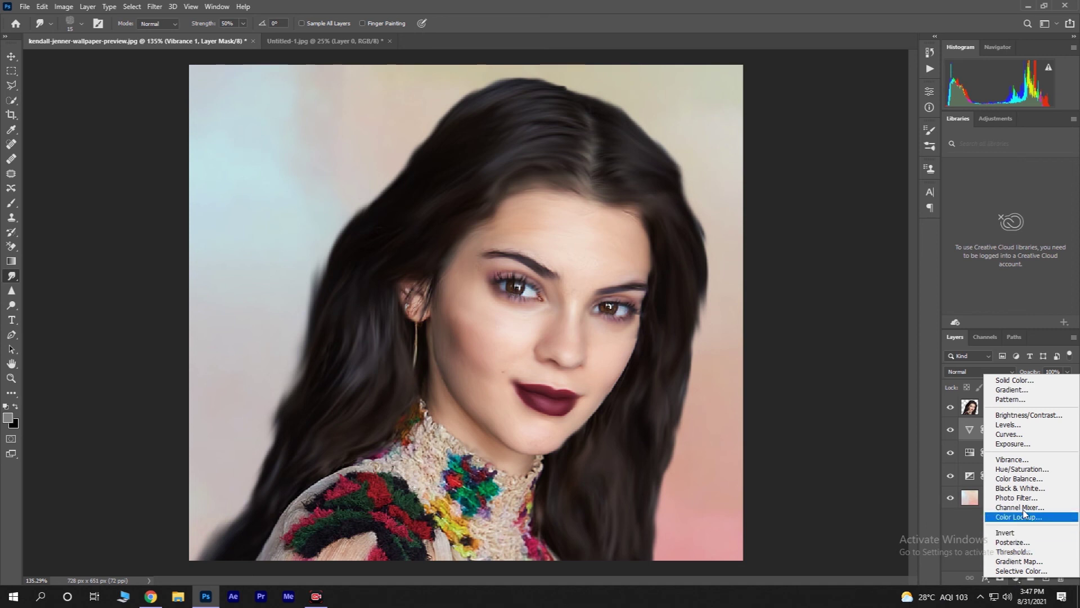
{"action": "left_click", "coordinate": [990, 425]}
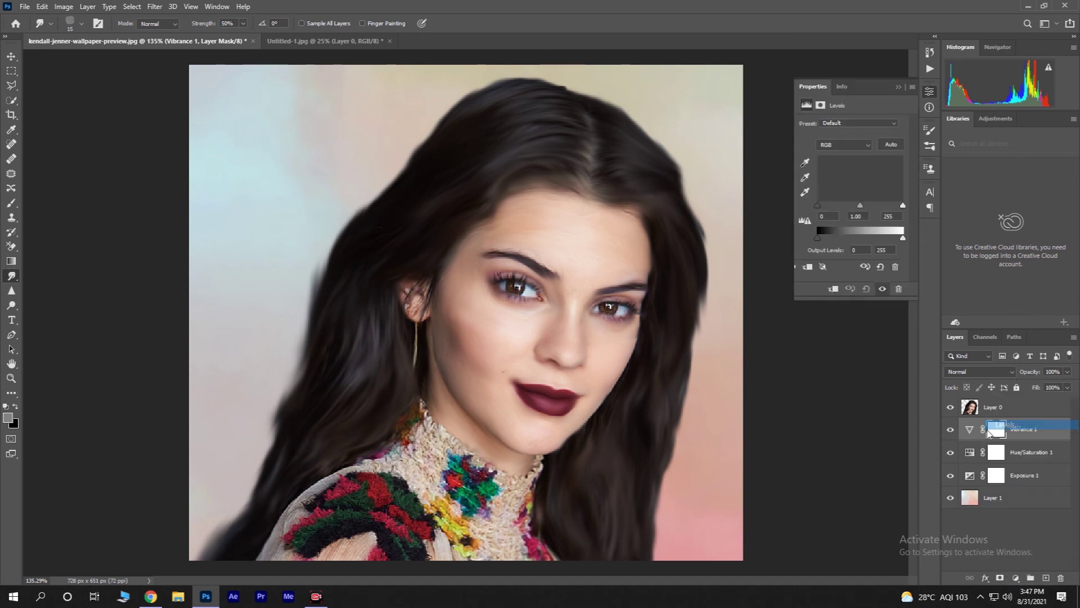
{"action": "left_click_drag", "start_coordinate": [819, 207], "coordinate": [861, 208]}
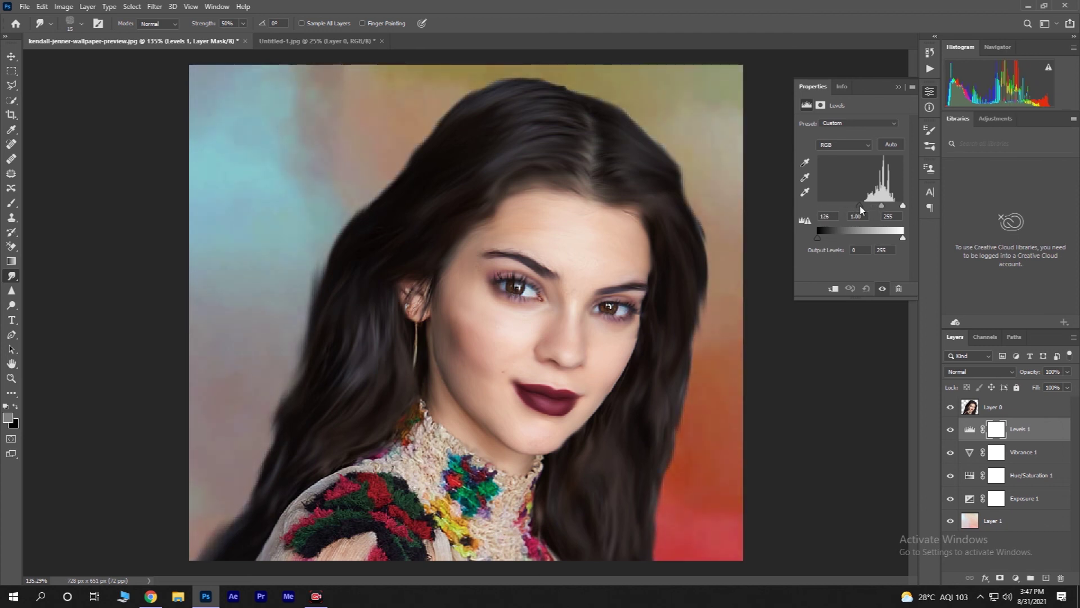
{"action": "left_click_drag", "start_coordinate": [861, 209], "coordinate": [862, 232]}
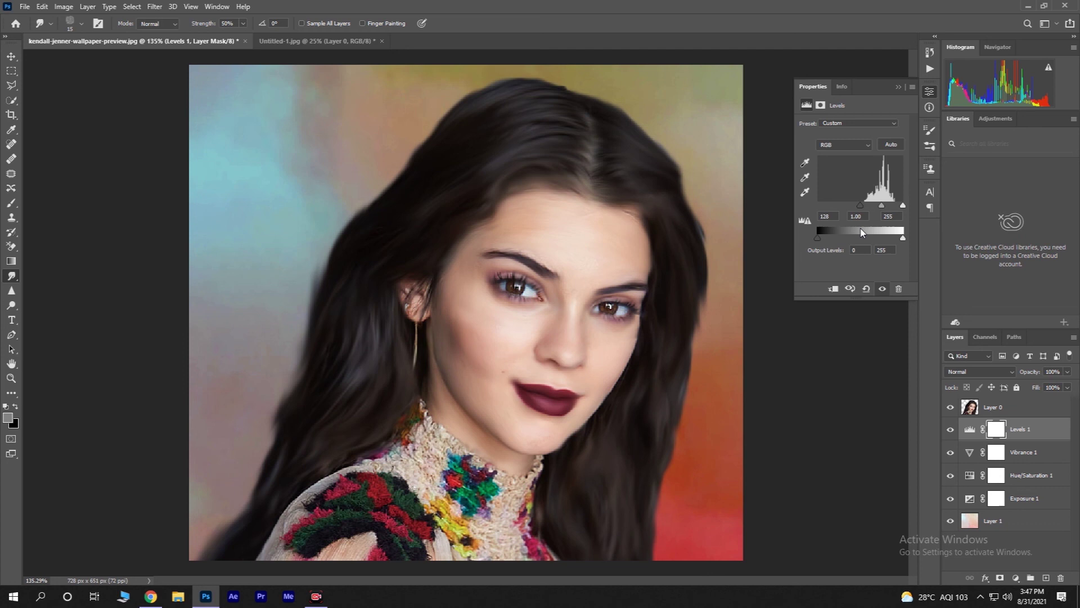
{"action": "left_click", "coordinate": [900, 105]}
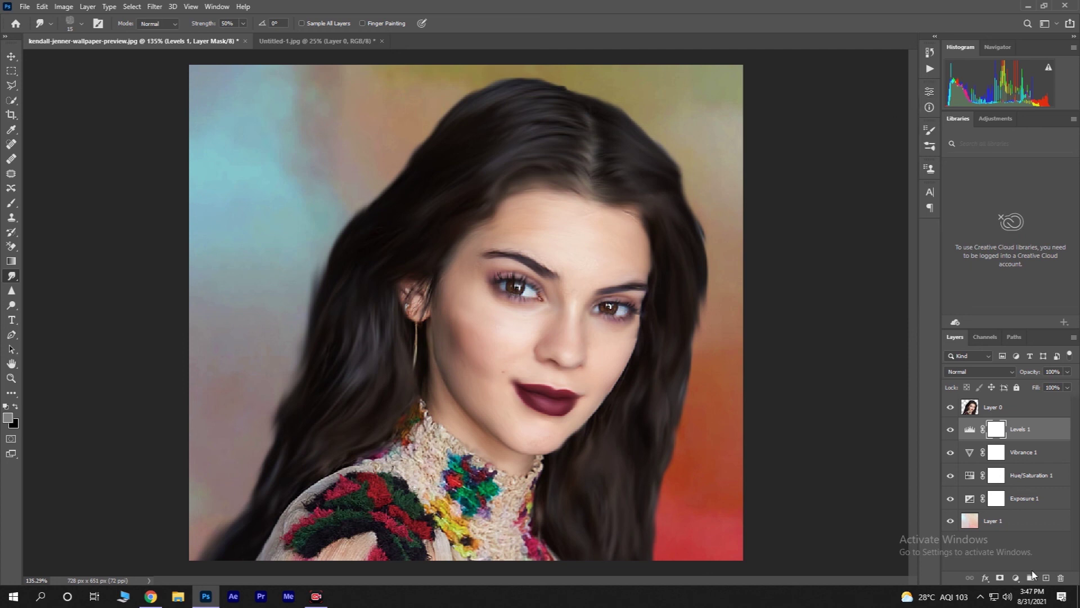
Smudge the portrait layer's lower-left hair edge down and outward over the background with a 48 px brush
{"action": "left_click", "coordinate": [990, 409]}
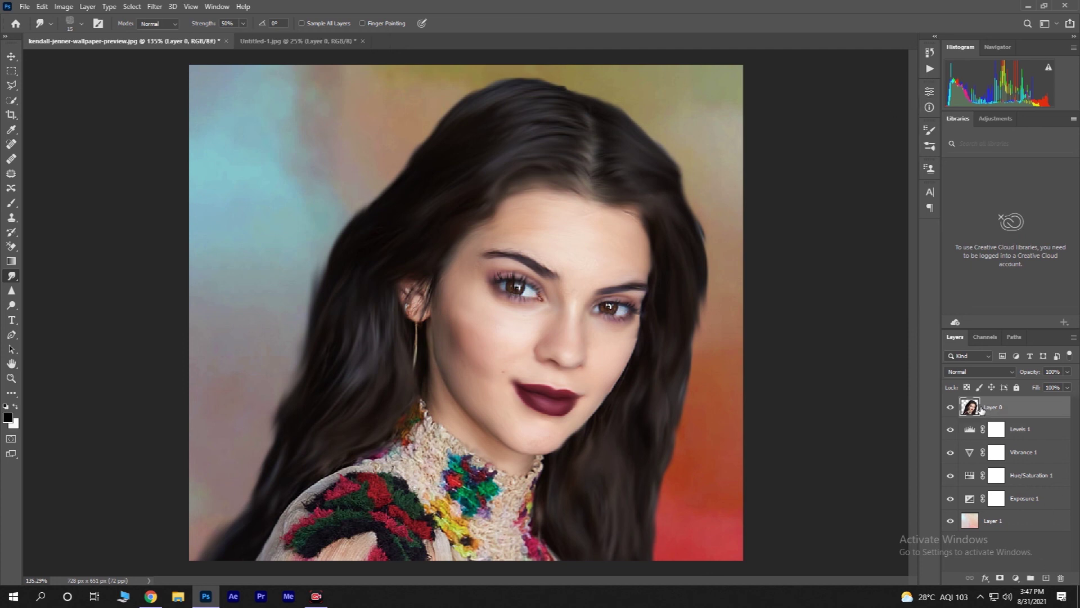
{"action": "left_click", "coordinate": [82, 23]}
{"action": "left_click_drag", "start_coordinate": [68, 59], "coordinate": [82, 60]}
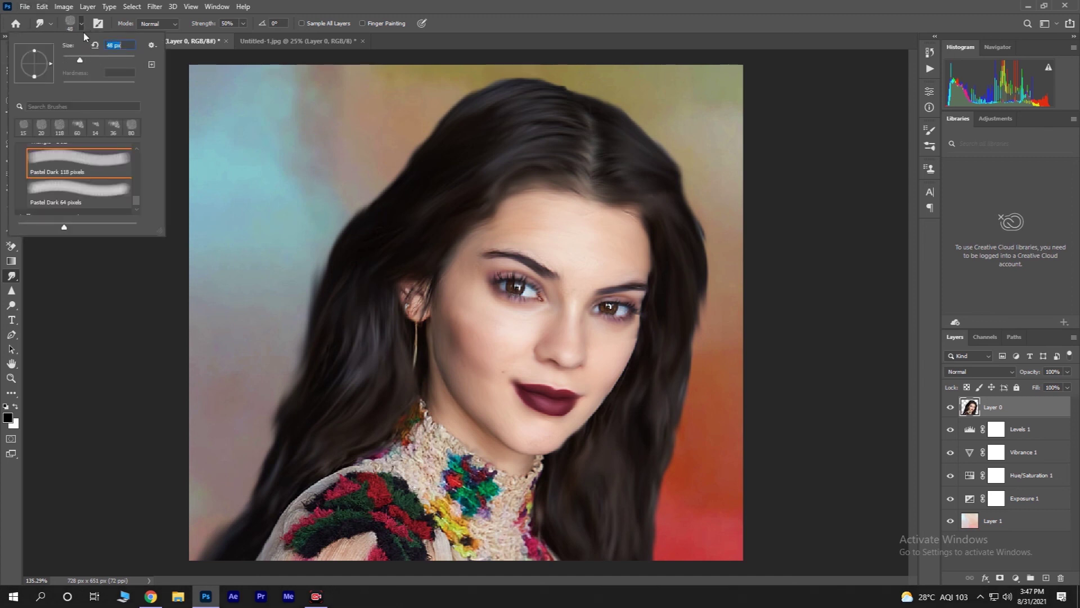
{"action": "key", "text": "Return"}
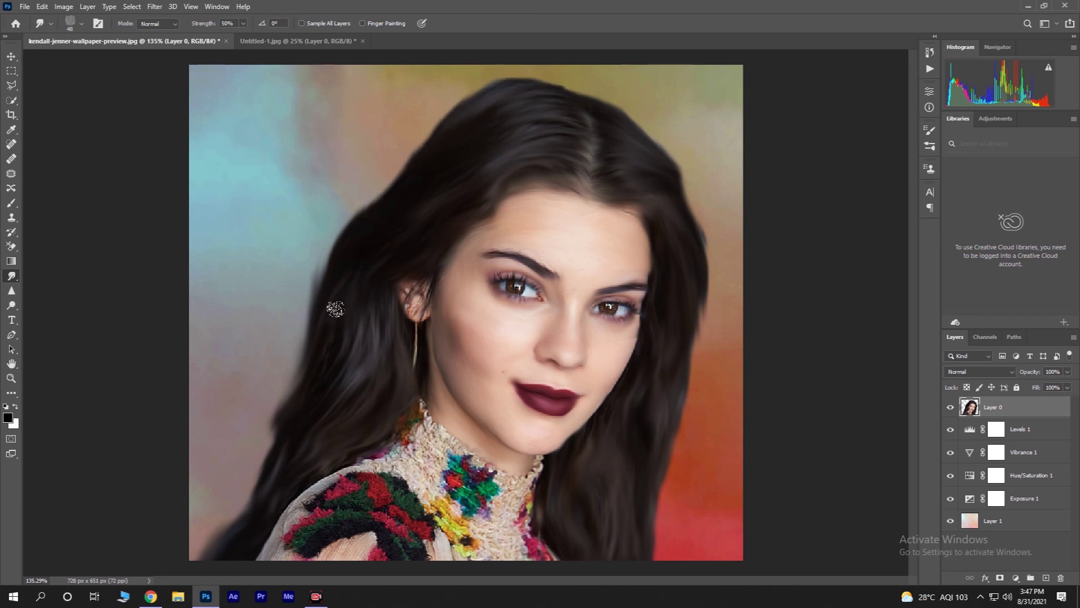
{"action": "mouse_move", "coordinate": [278, 422]}
{"action": "left_mouse_down"}
{"action": "mouse_move", "coordinate": [248, 430]}
{"action": "mouse_move", "coordinate": [220, 466]}
{"action": "mouse_move", "coordinate": [201, 502]}
{"action": "mouse_move", "coordinate": [234, 491]}
{"action": "mouse_move", "coordinate": [272, 457]}
{"action": "mouse_move", "coordinate": [207, 499]}
{"action": "mouse_move", "coordinate": [182, 545]}
{"action": "mouse_move", "coordinate": [226, 540]}
{"action": "mouse_move", "coordinate": [209, 525]}
{"action": "left_mouse_up"}
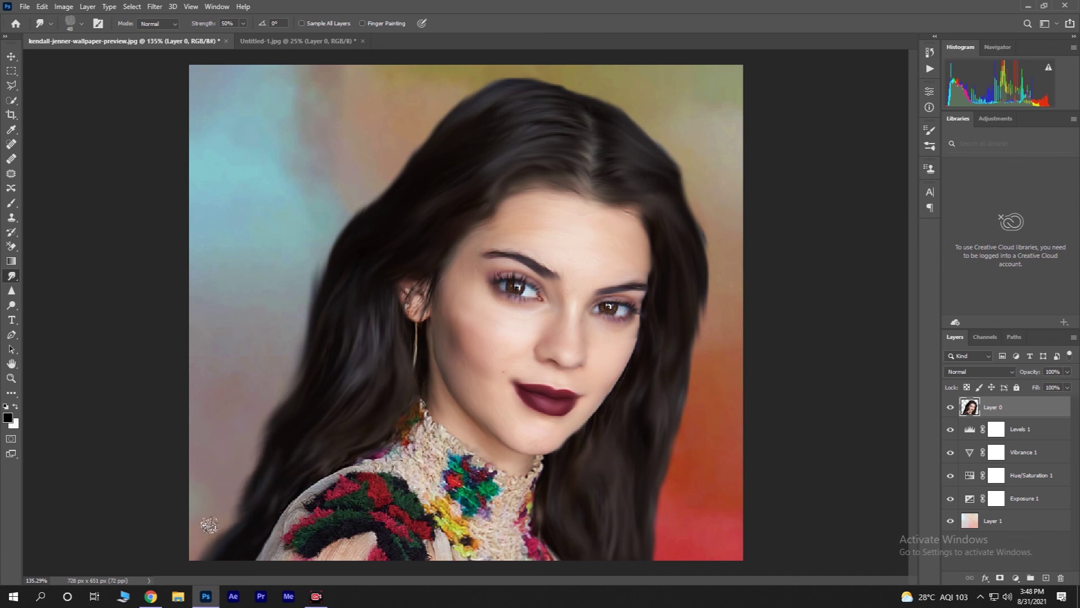
{"action": "left_click_drag", "start_coordinate": [247, 490], "coordinate": [191, 538]}
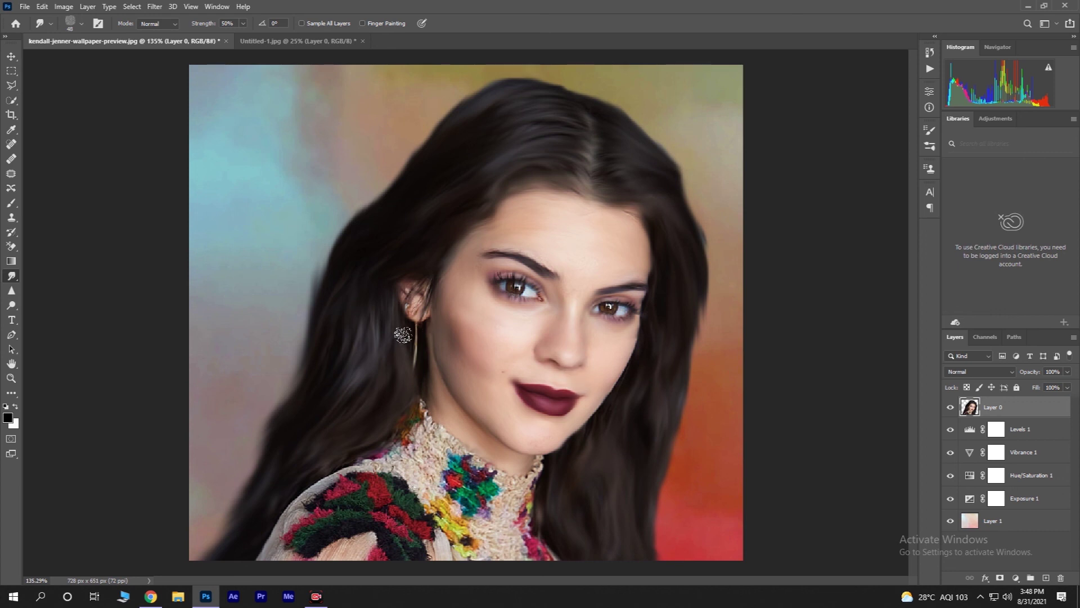
{"action": "scroll", "coordinate": [403, 334], "scroll_direction": "down", "scroll_amount": 2}
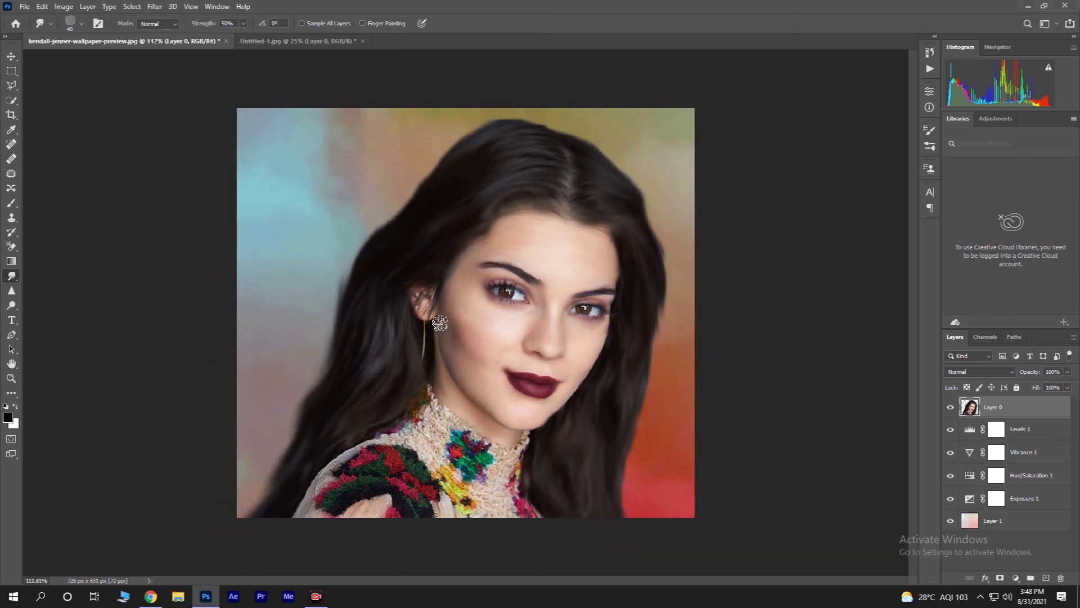